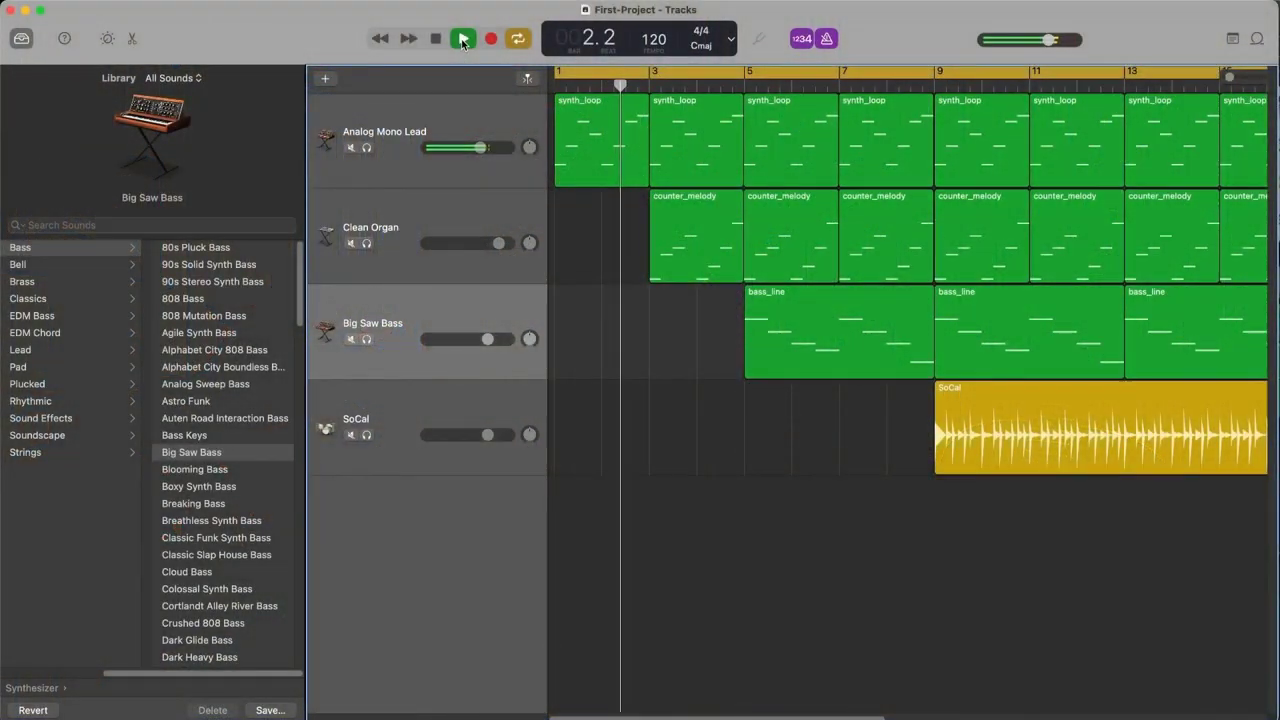
Step: Turn off the metronome in GarageBand's control bar while the song plays
click(826, 39)
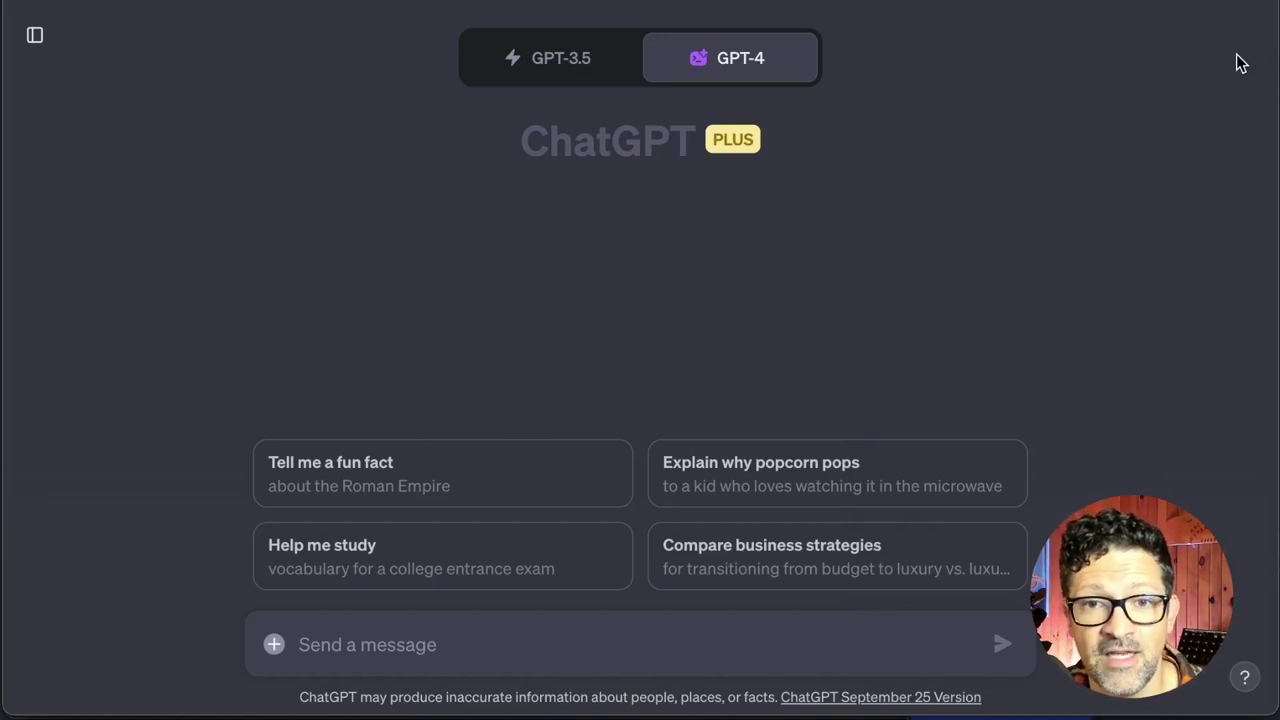
Step: Scroll the Bach-style MIDI chat to the reply containing the Python mido script
mouse_move(734, 82)
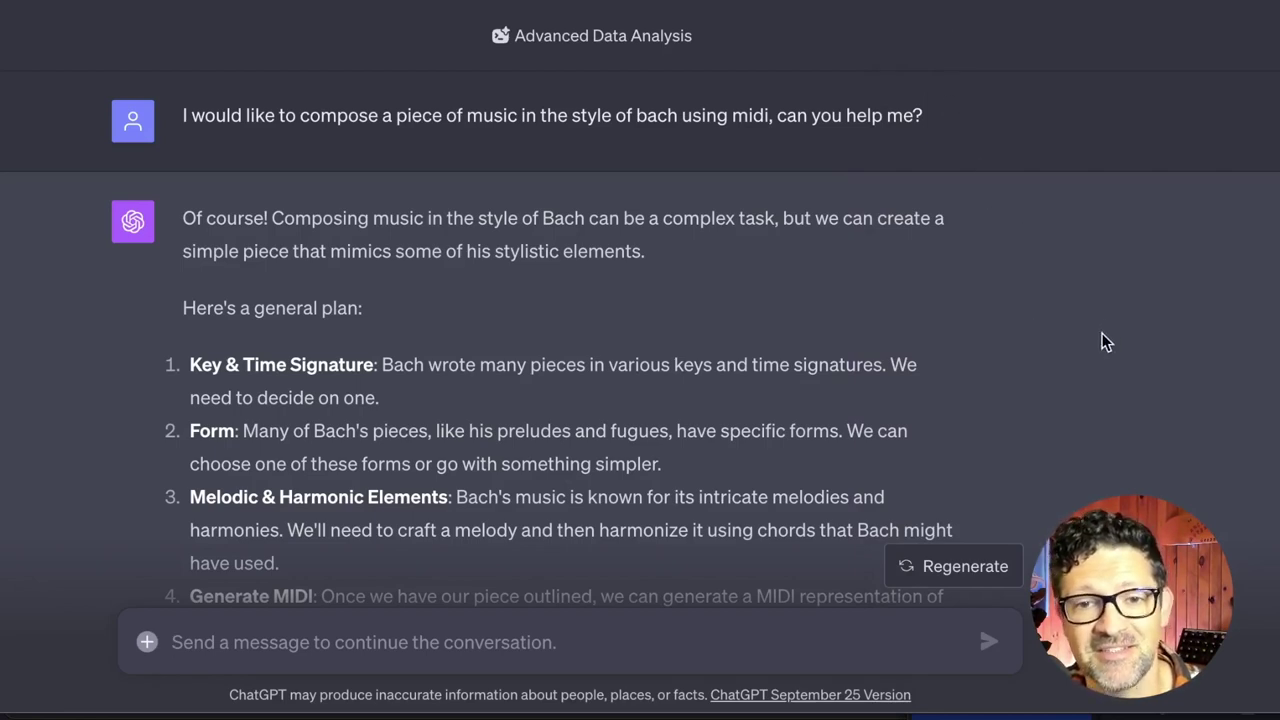
scroll(1102, 334, down, 3)
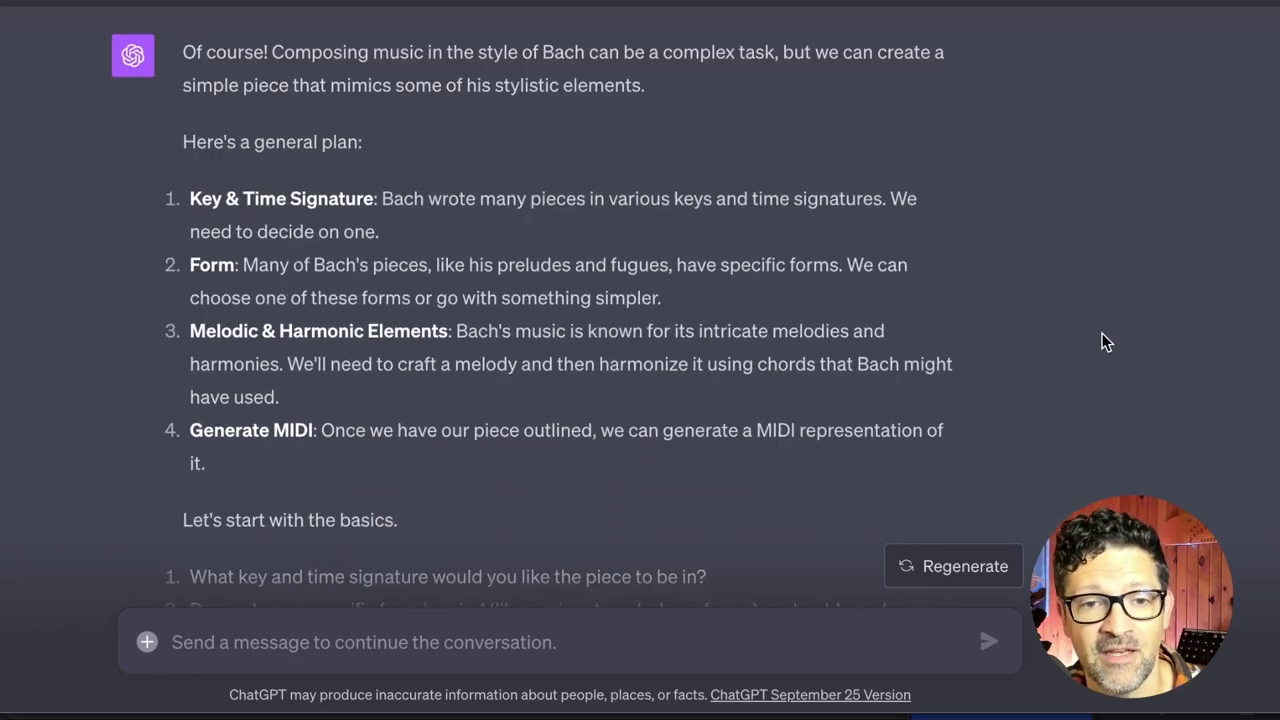
scroll(1102, 334, down, 5)
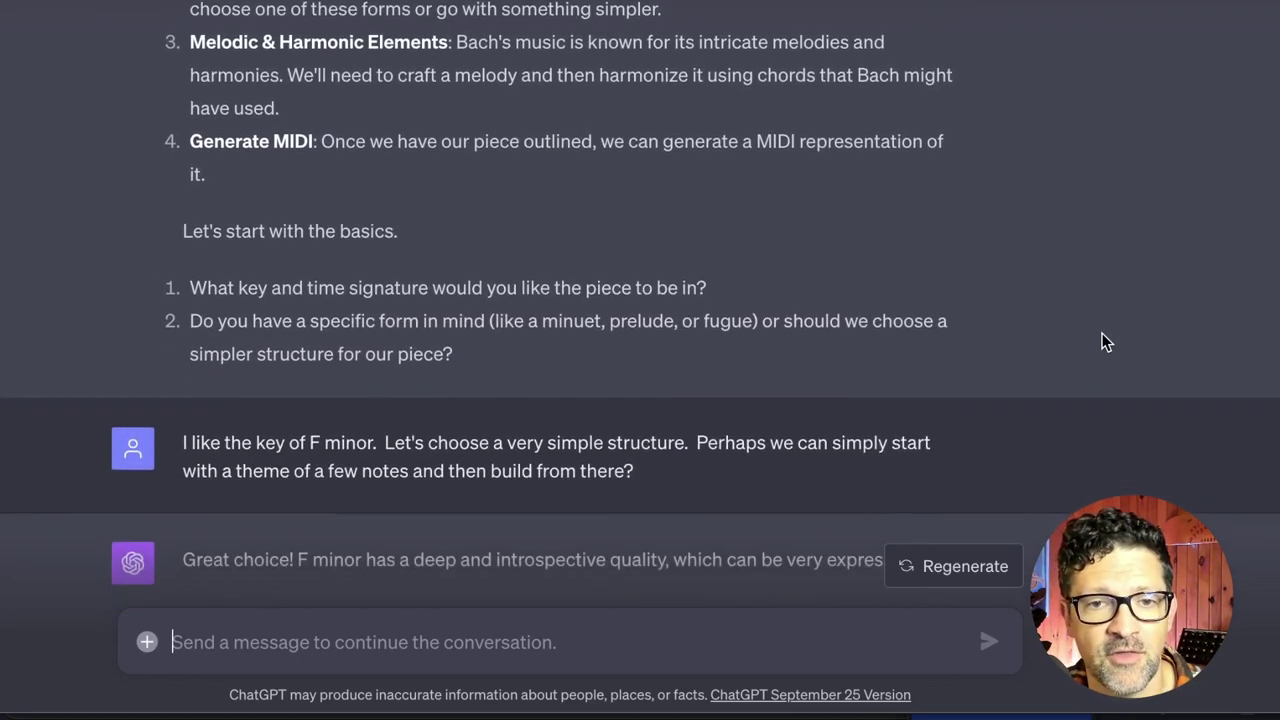
scroll(1102, 342, down, 2)
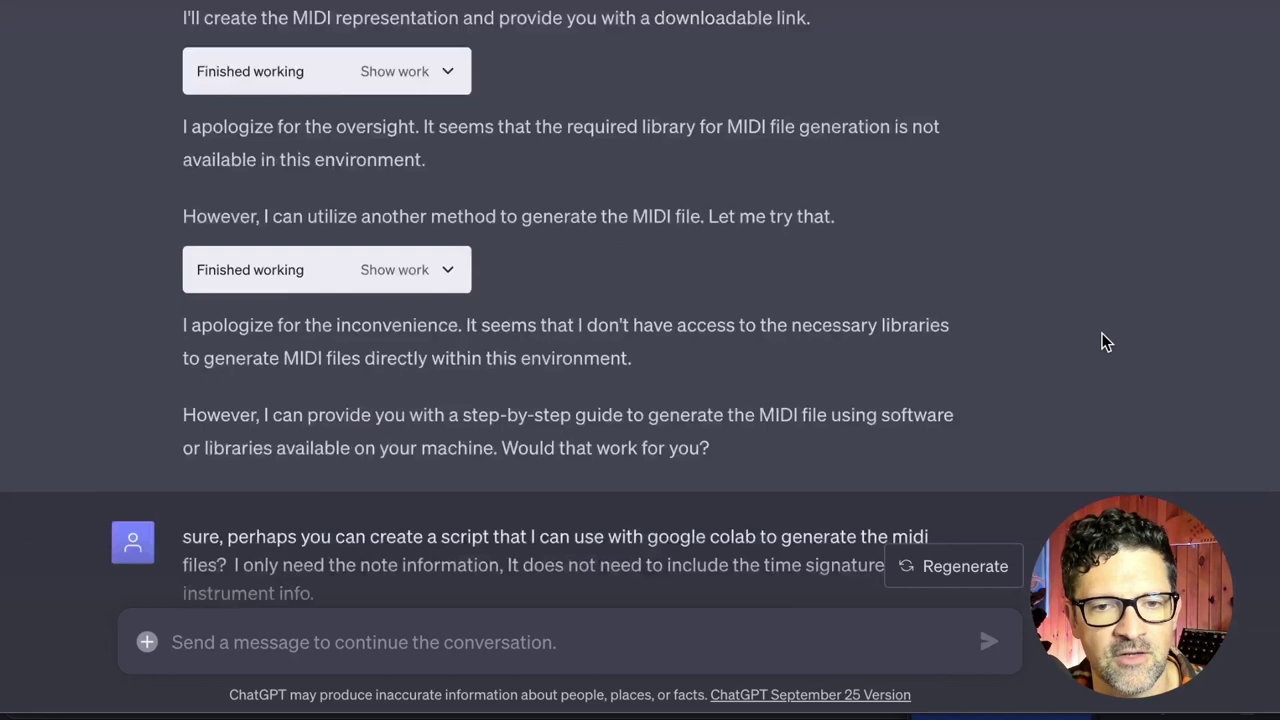
scroll(1101, 333, up, 2)
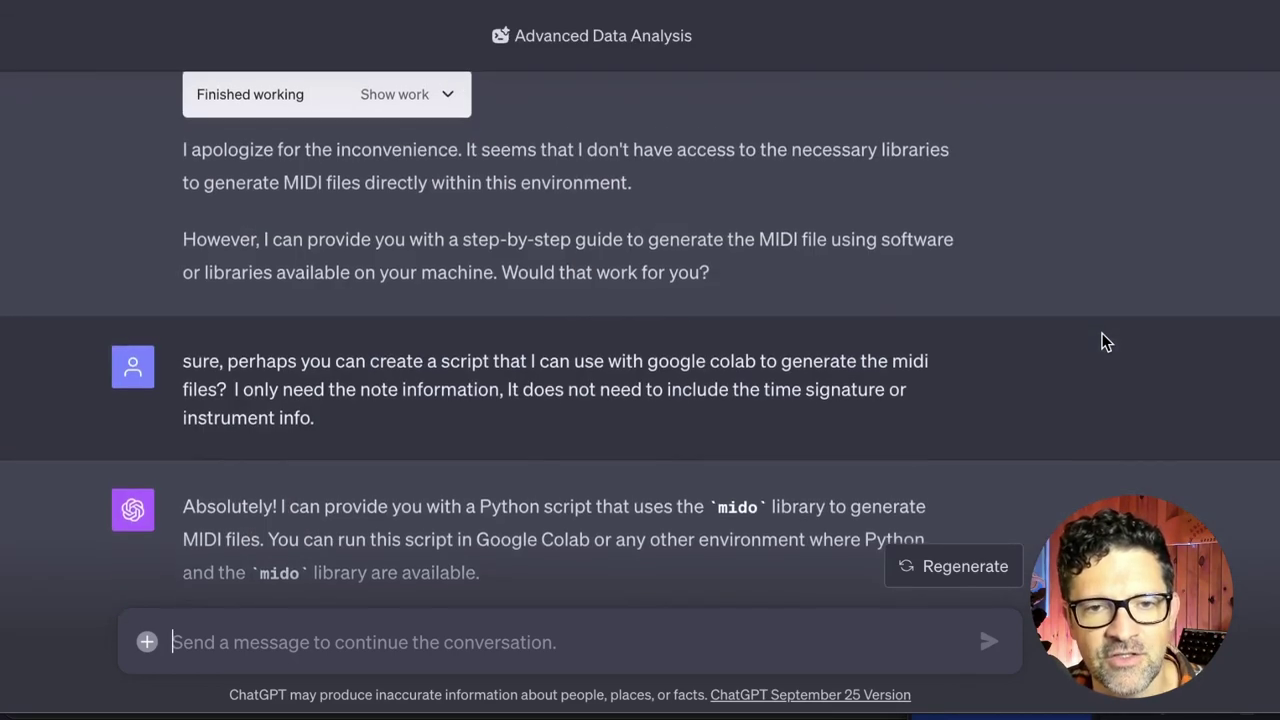
scroll(1102, 334, up, 2)
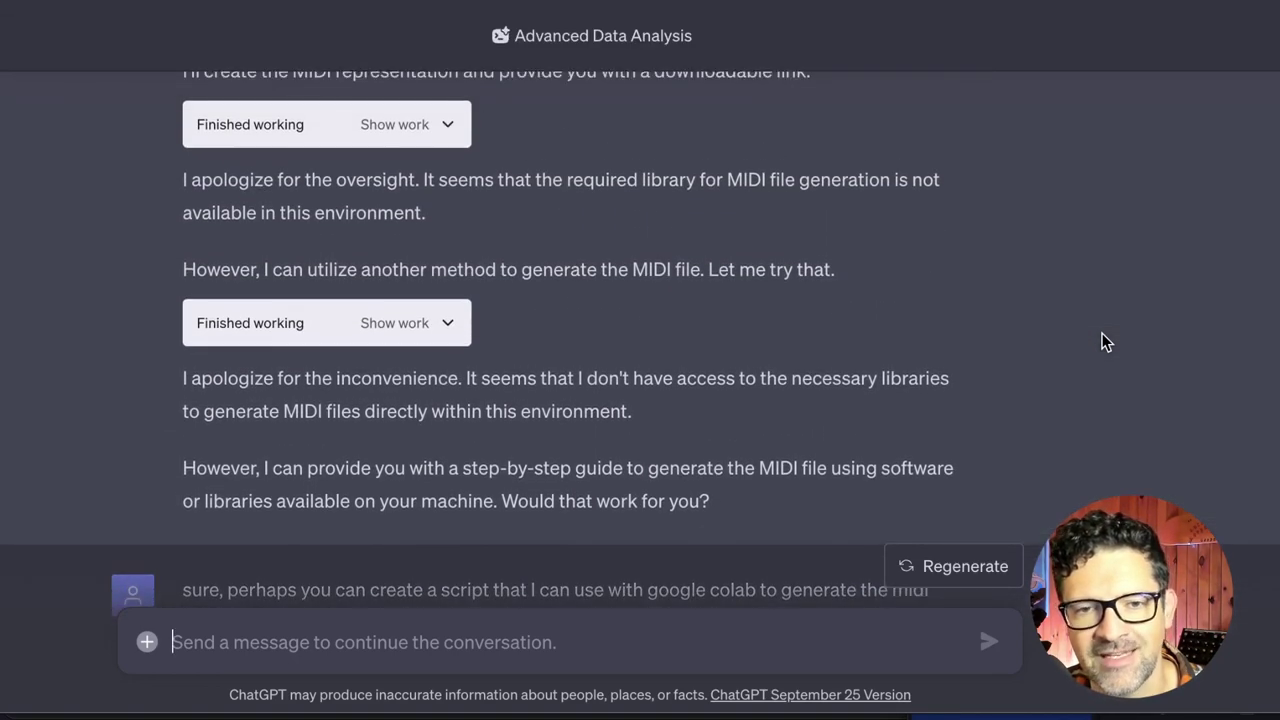
scroll(1102, 342, down, 5)
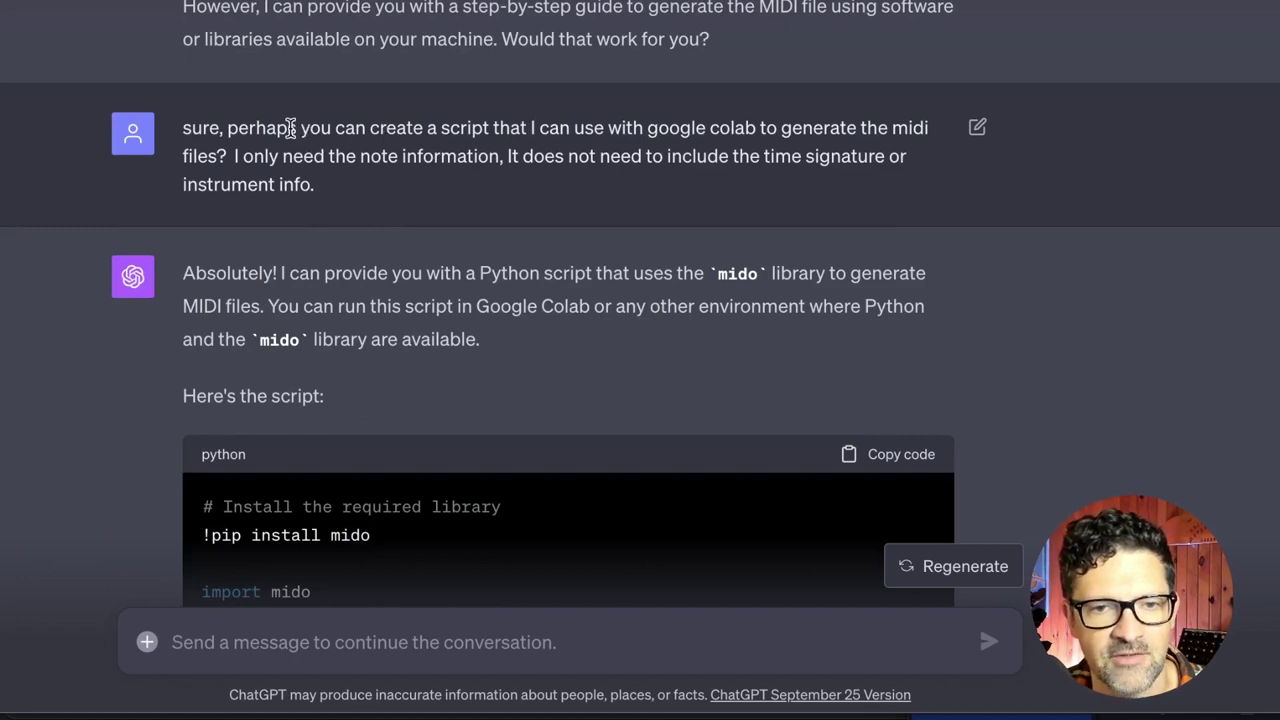
Step: Highlight the Colab-script request and scroll through the mido MIDI script
drag(300, 127, 228, 150)
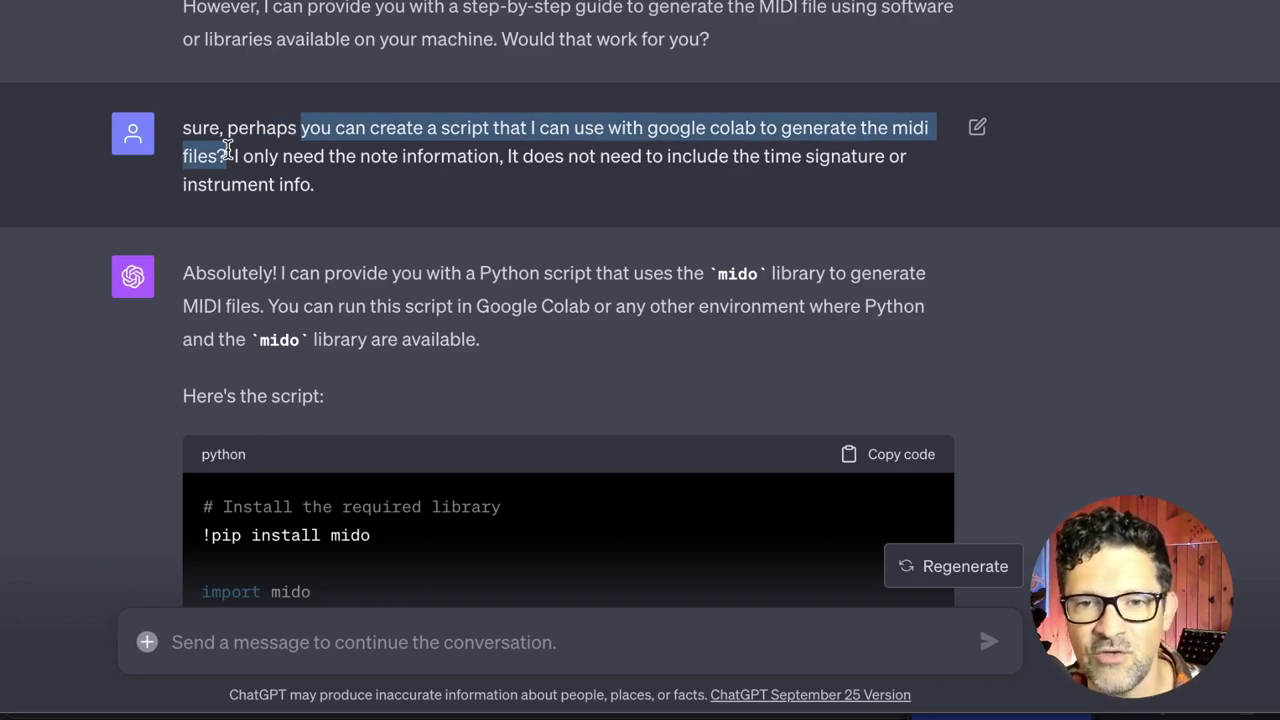
scroll(228, 150, down, 3)
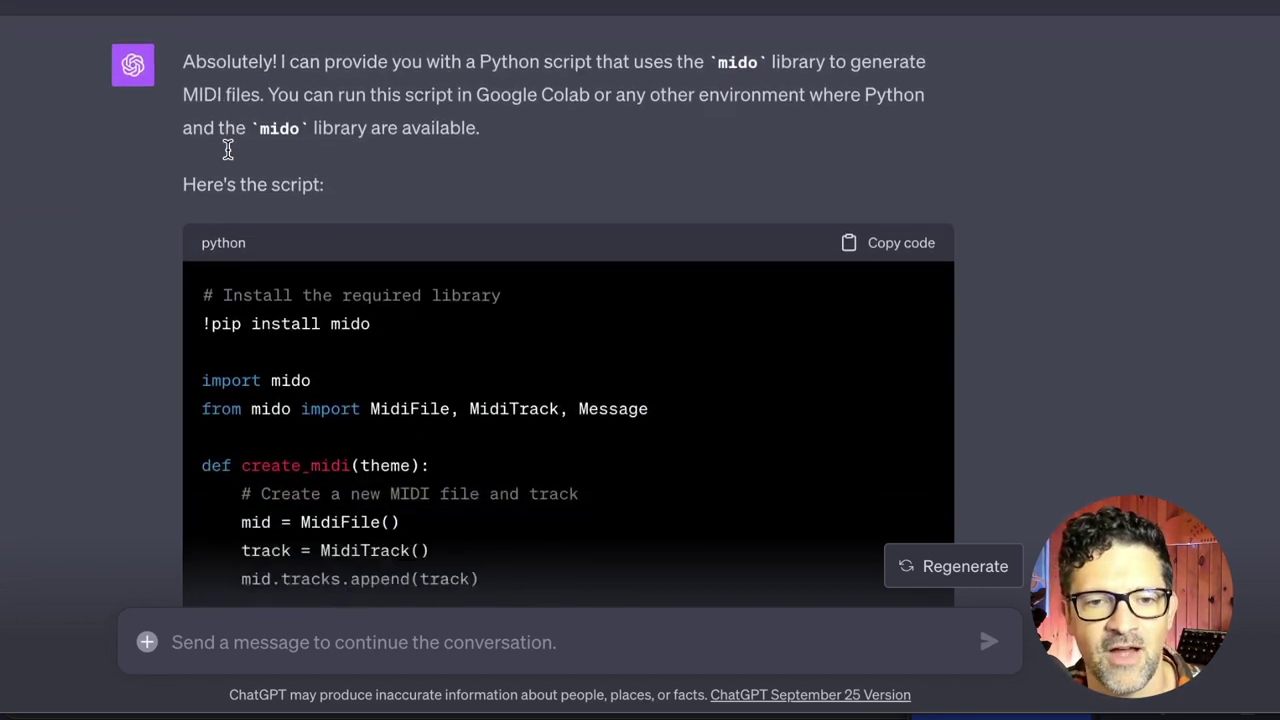
scroll(443, 390, down, 4)
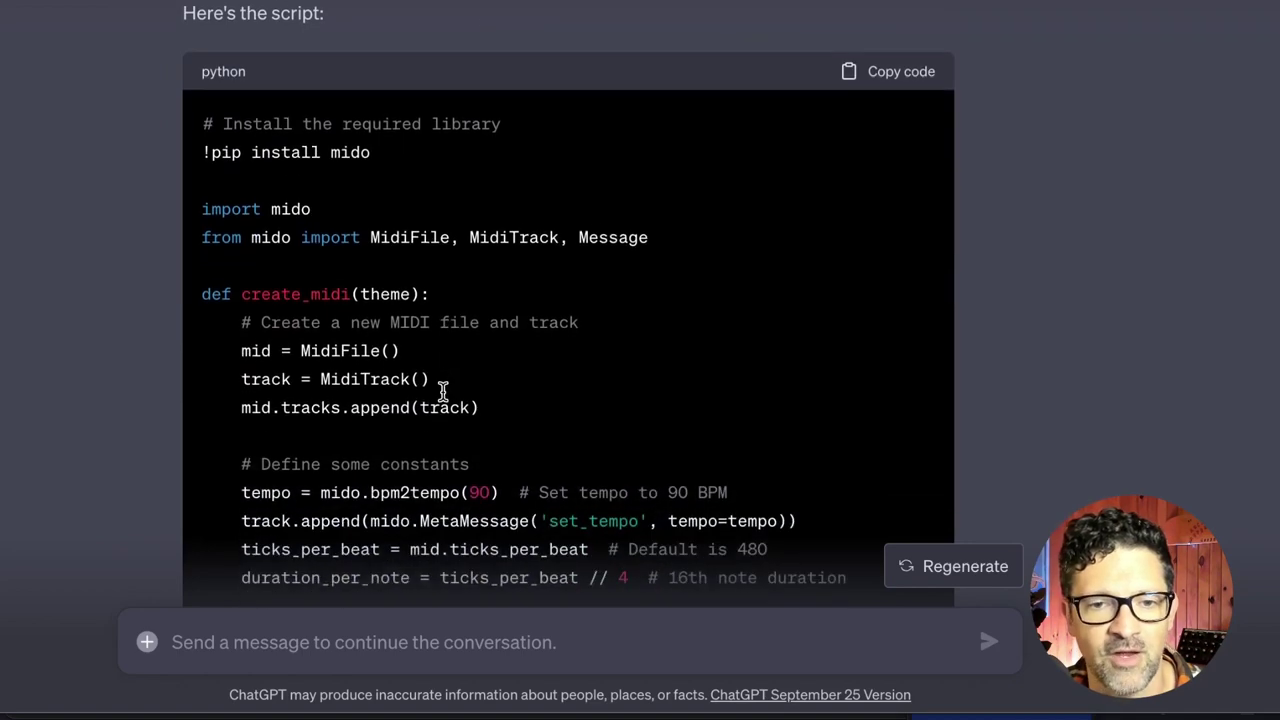
scroll(443, 392, down, 2)
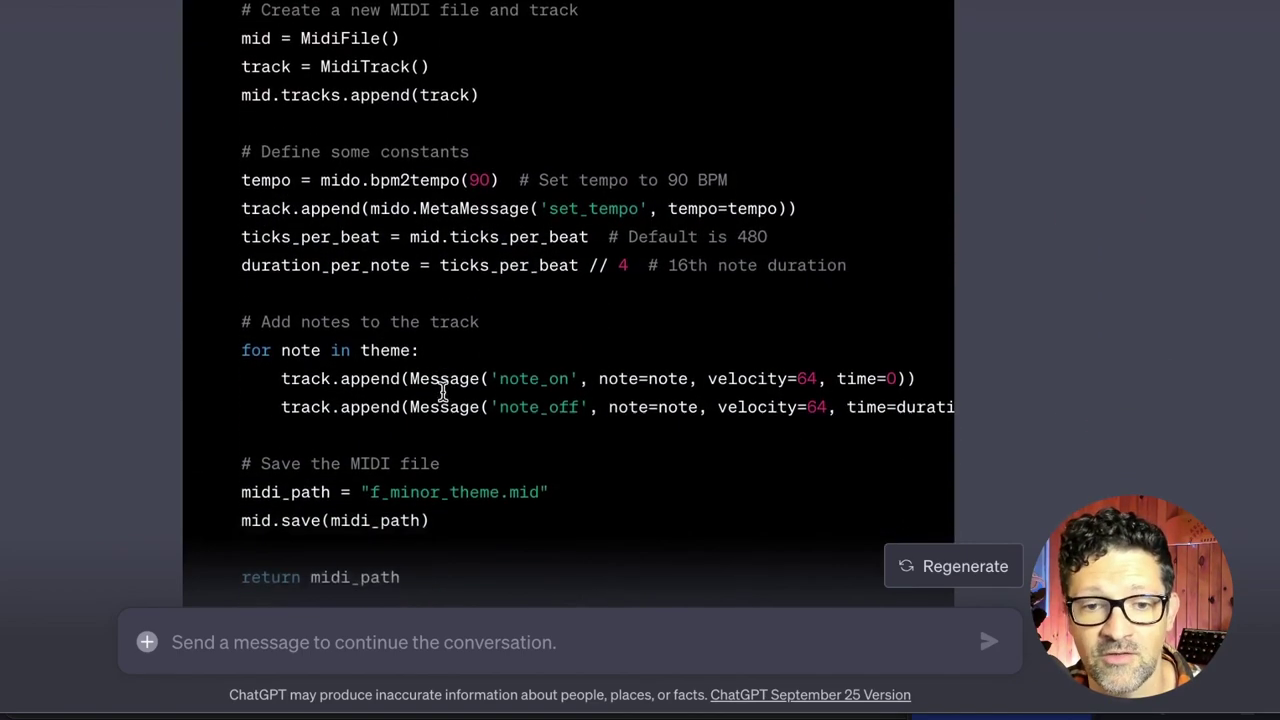
scroll(443, 390, down, 1)
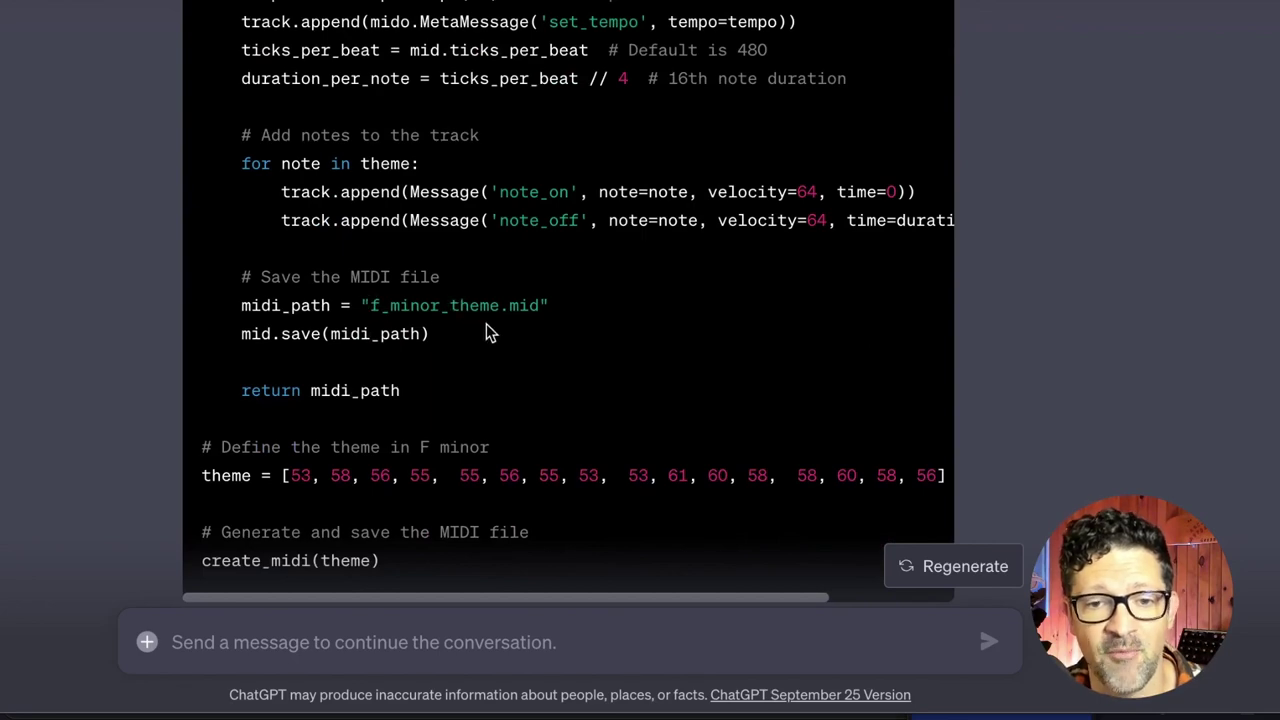
Step: Scroll on through the variable-note-length revision of the script
scroll(558, 352, up, 6)
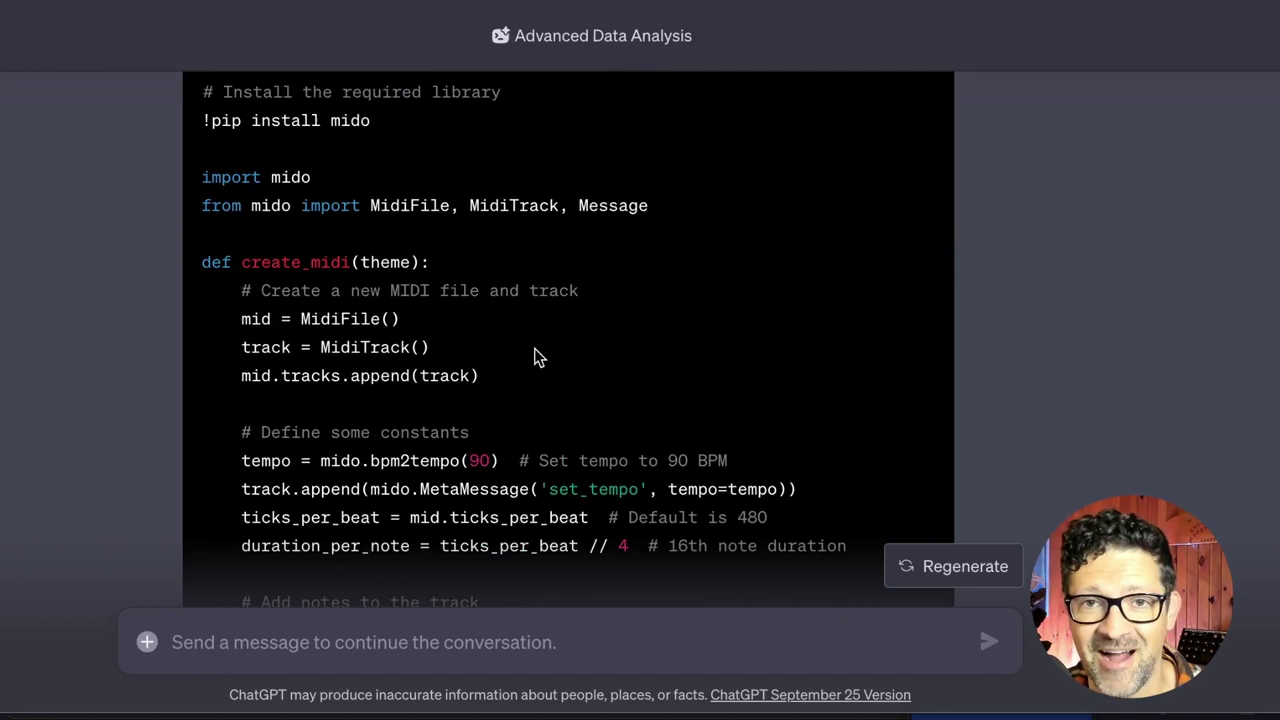
scroll(535, 357, down, 6)
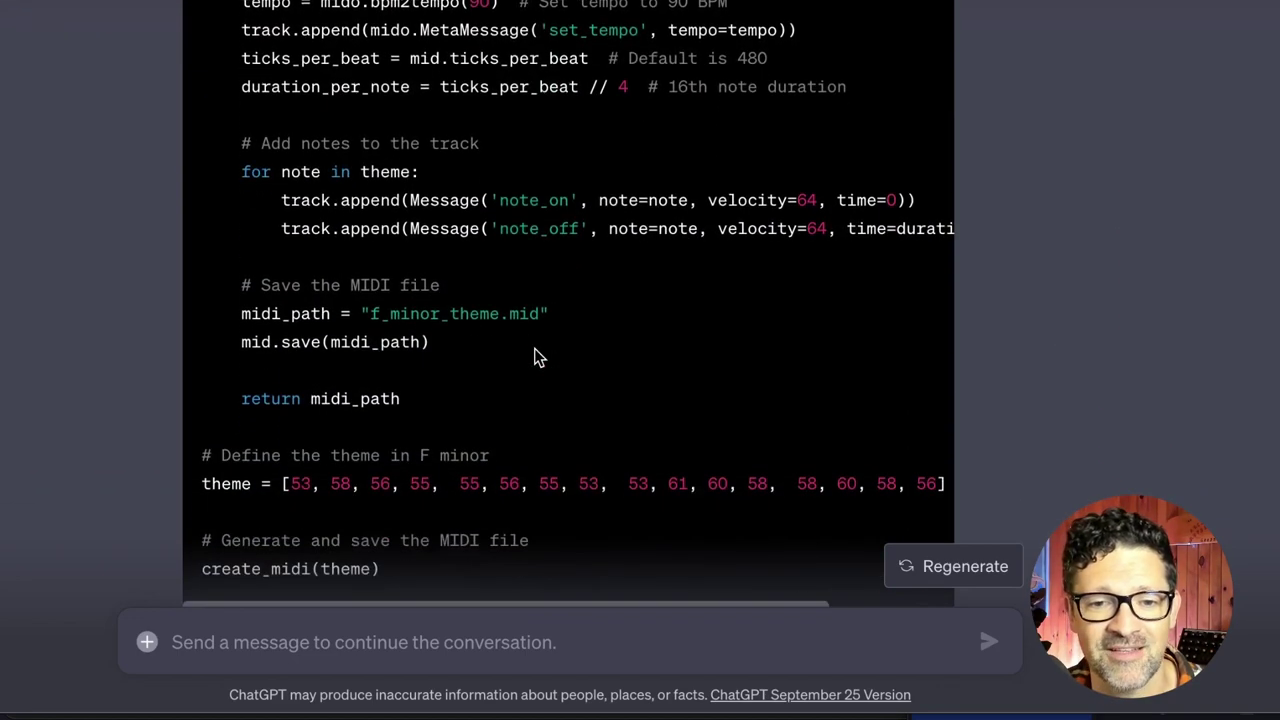
scroll(535, 357, down, 1)
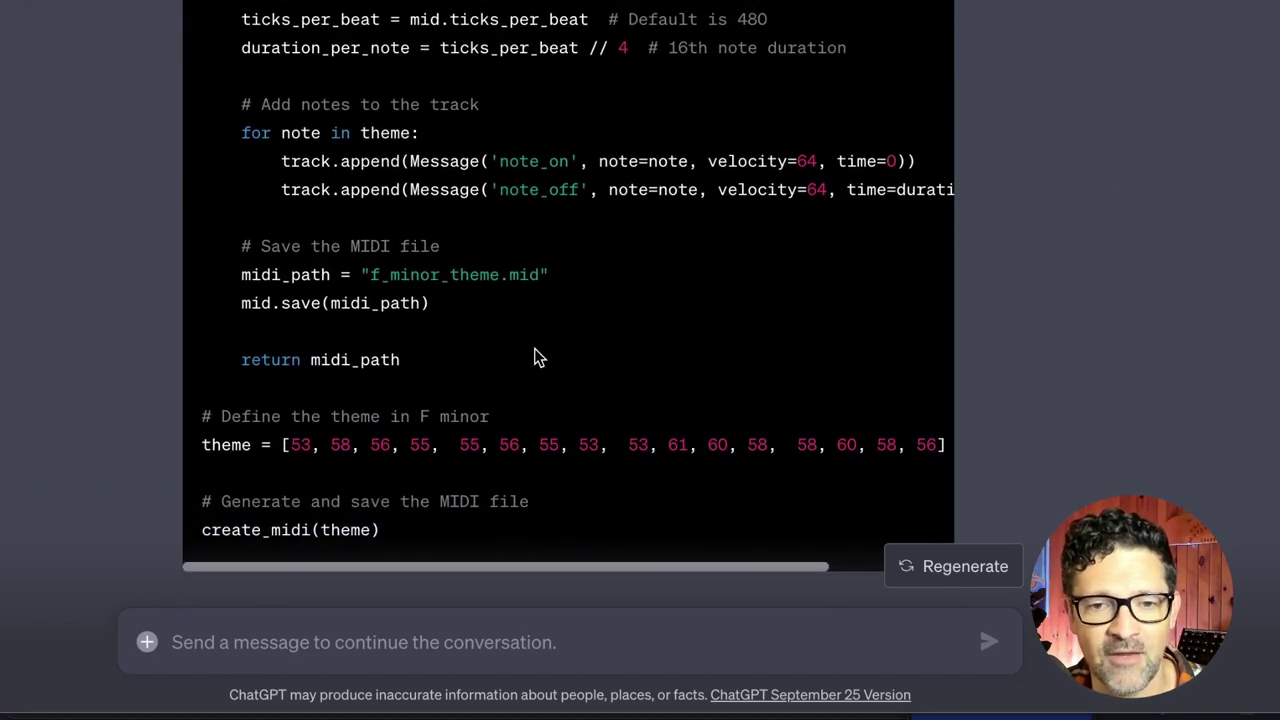
scroll(535, 357, down, 2)
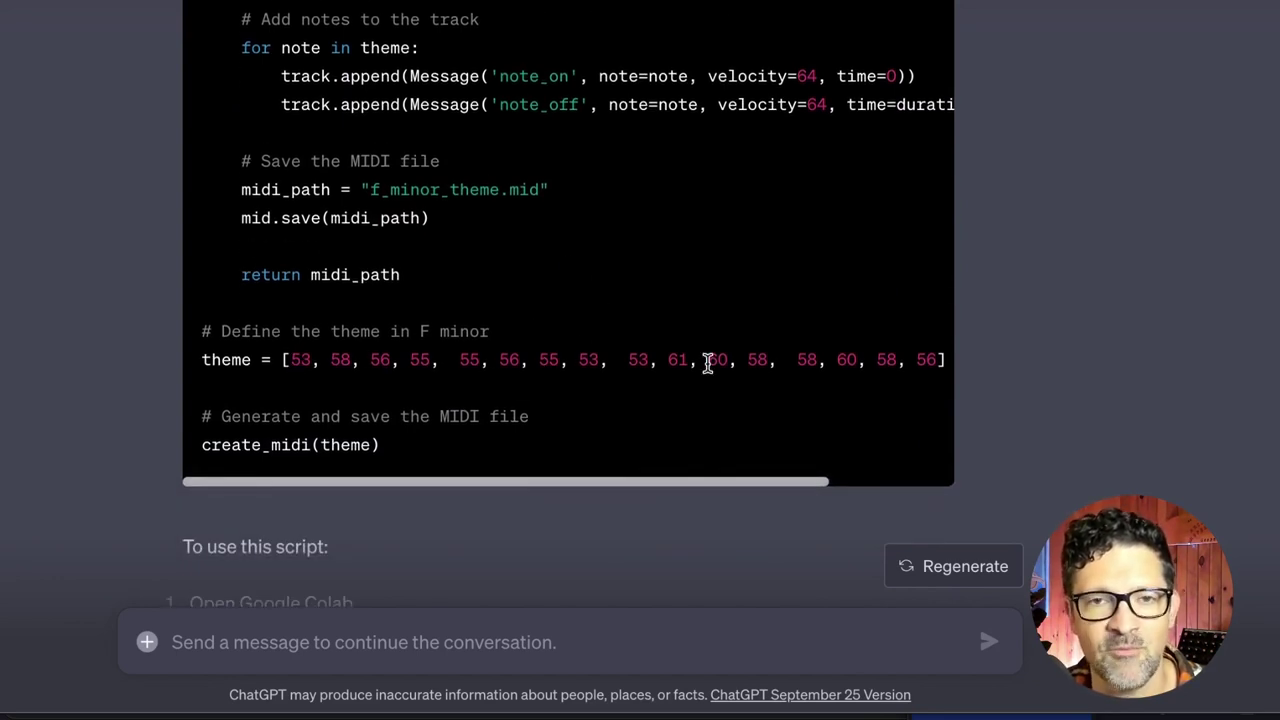
scroll(706, 363, down, 1)
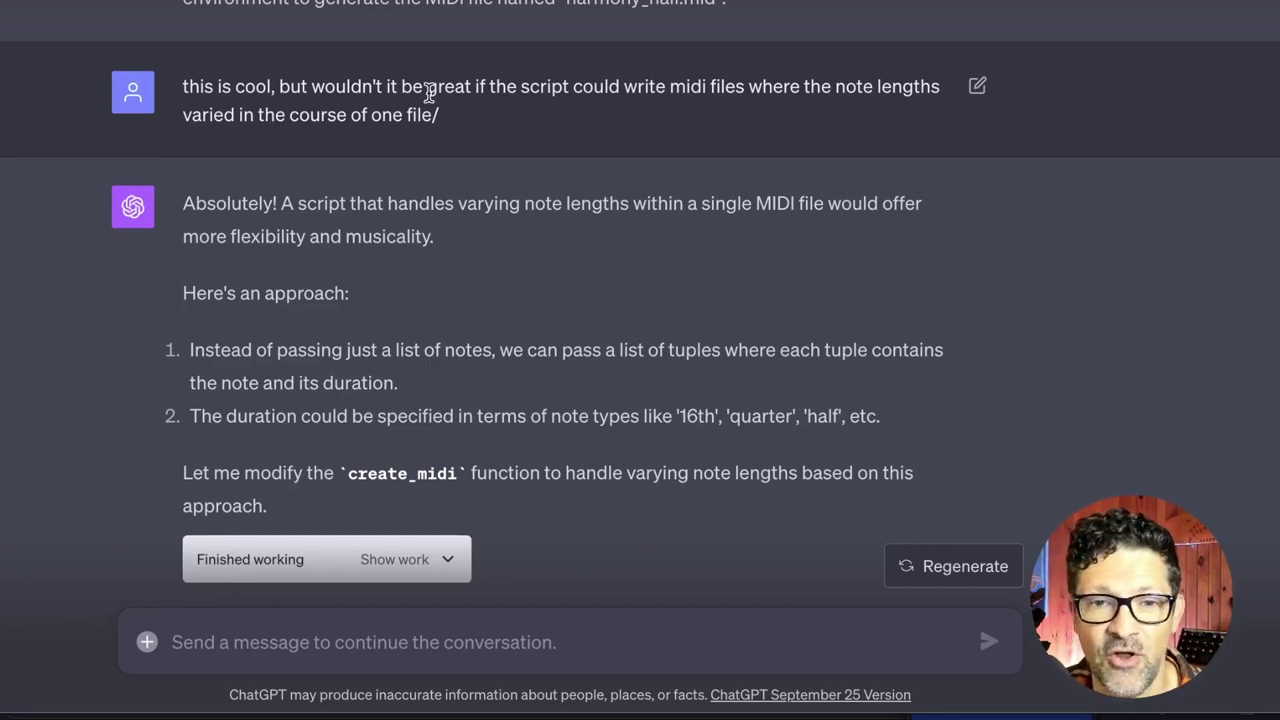
scroll(538, 226, down, 5)
scroll(538, 226, down, 10)
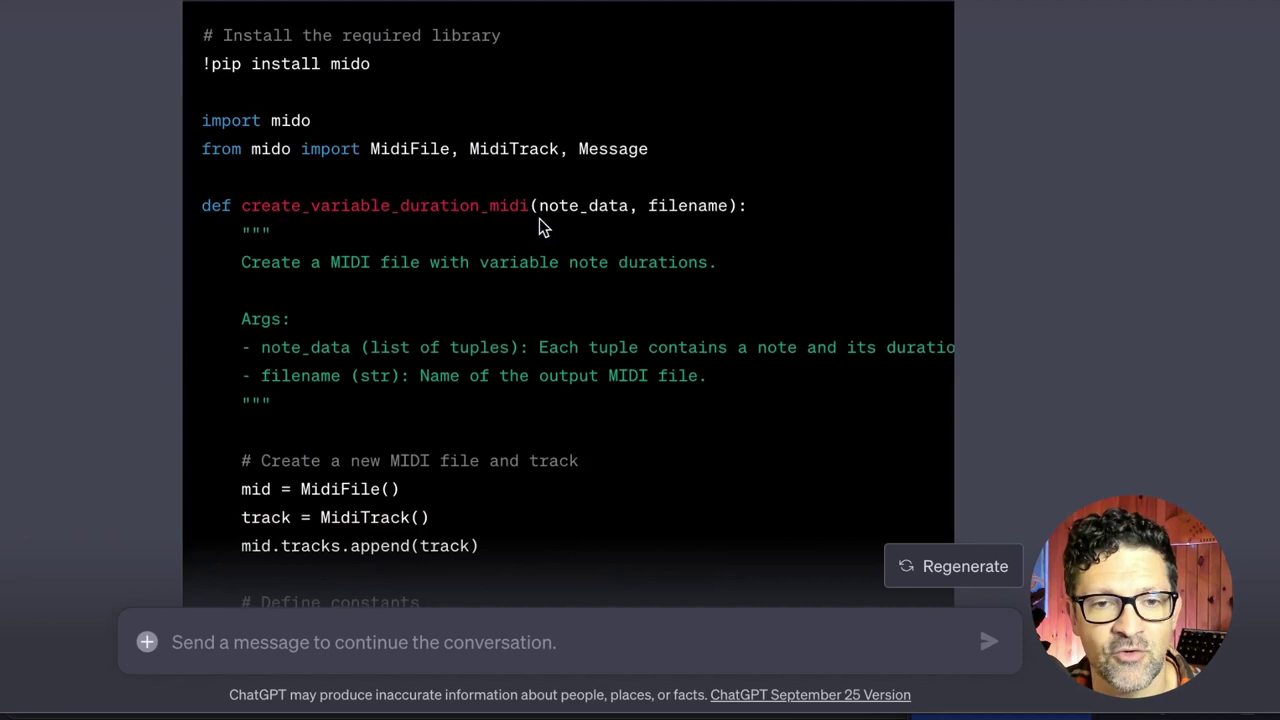
scroll(538, 226, down, 4)
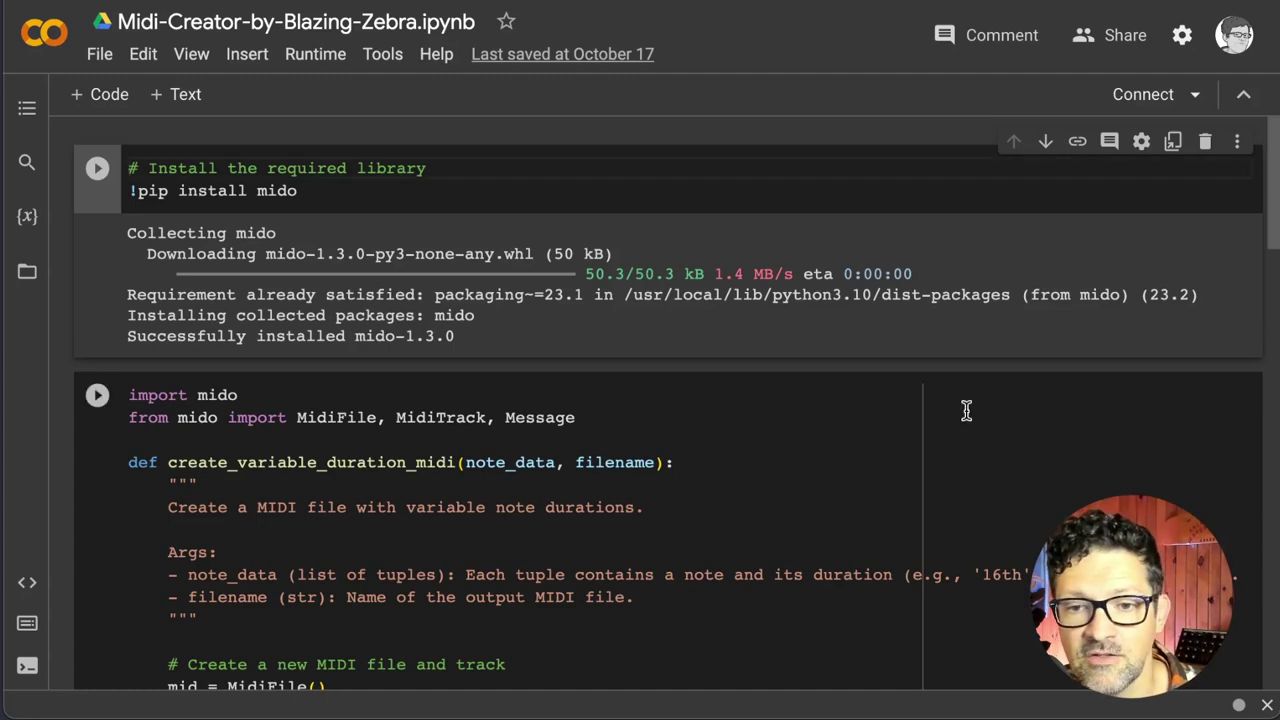
Step: Scroll through the Colab notebook's MIDI function and example usage cells
scroll(1051, 419, down, 1)
scroll(1051, 419, down, 3)
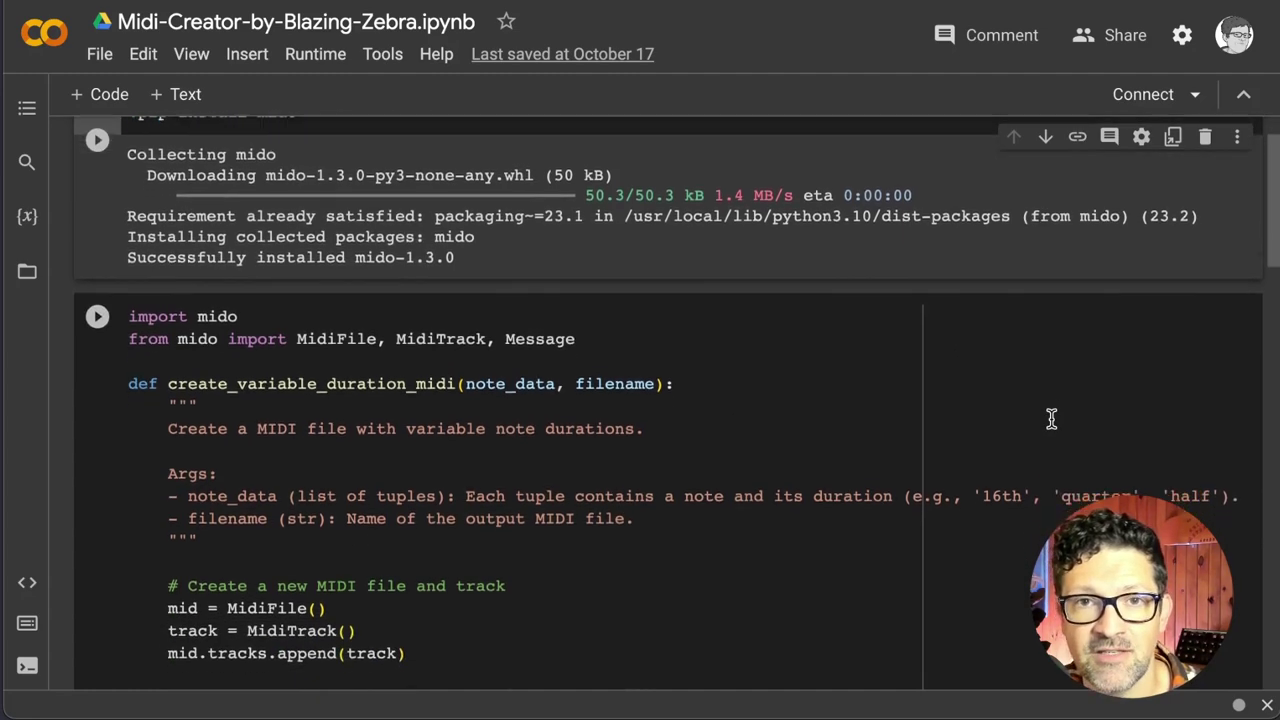
scroll(1051, 419, down, 8)
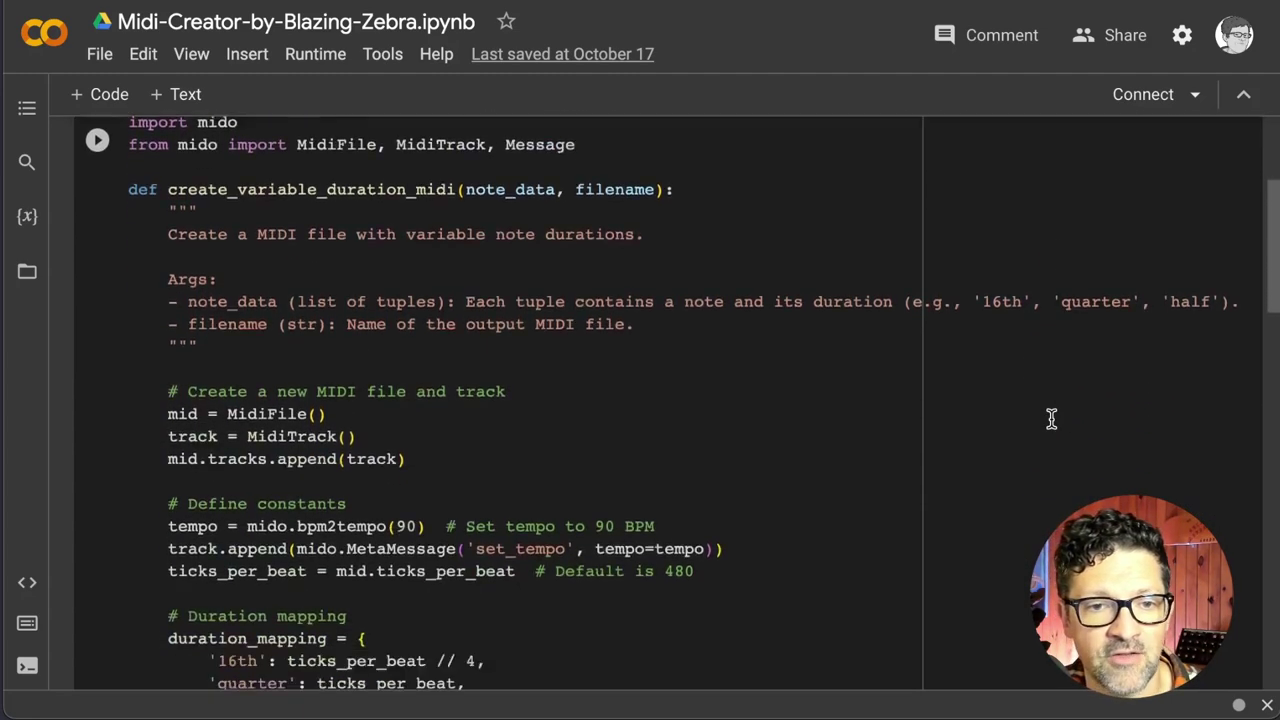
scroll(1051, 419, down, 20)
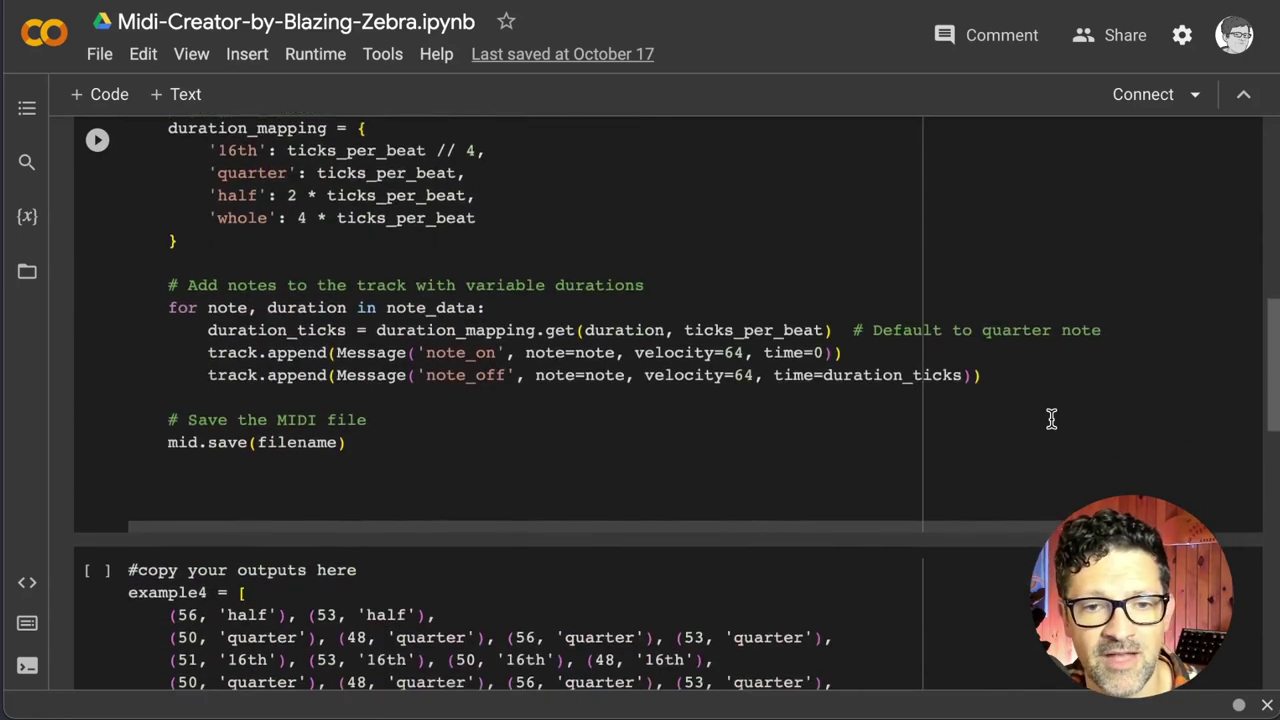
scroll(1051, 418, up, 20)
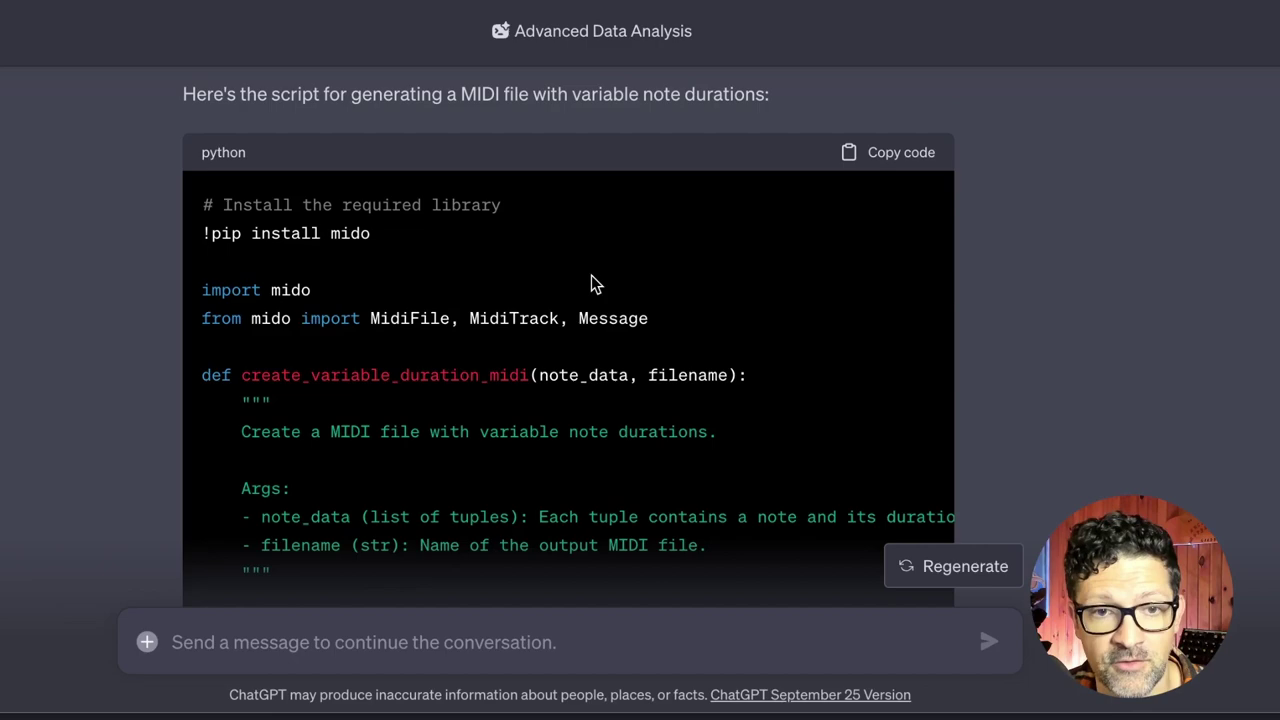
Step: Copy the variable-duration MIDI script from ChatGPT's code block
click(882, 158)
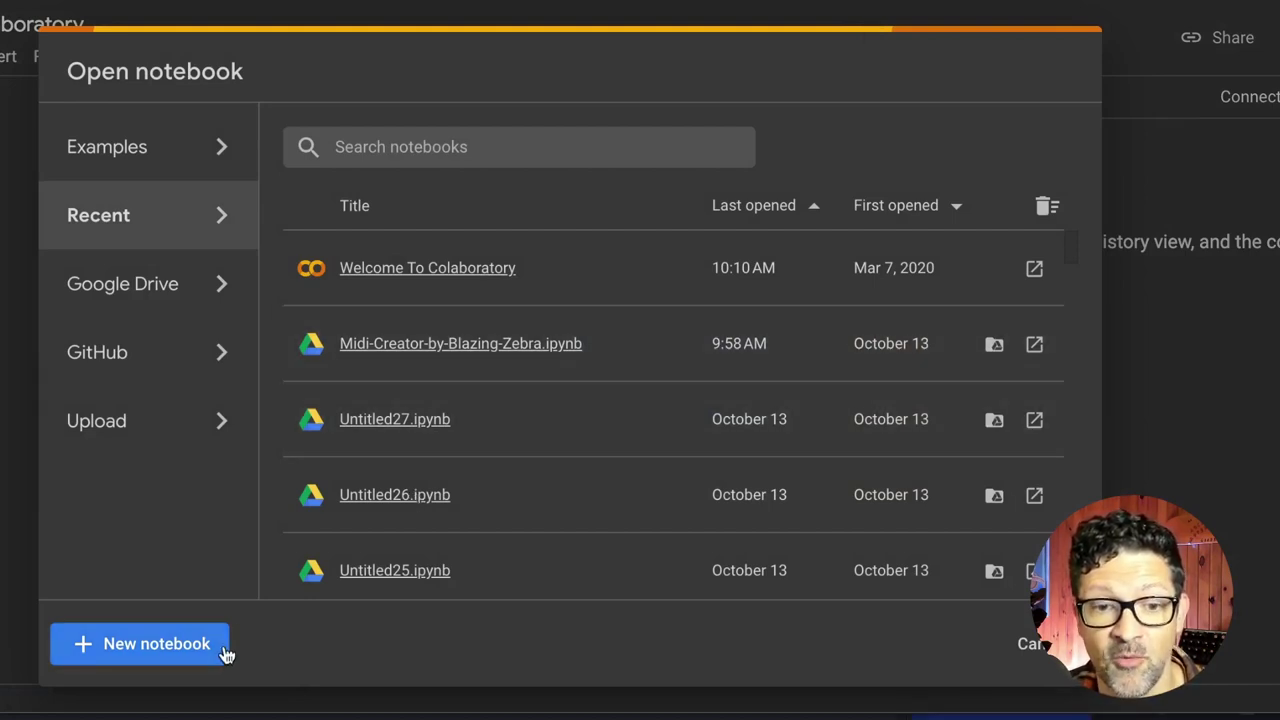
Step: Start a new notebook with the pasted script, moving the install lines into a cell above
click(156, 644)
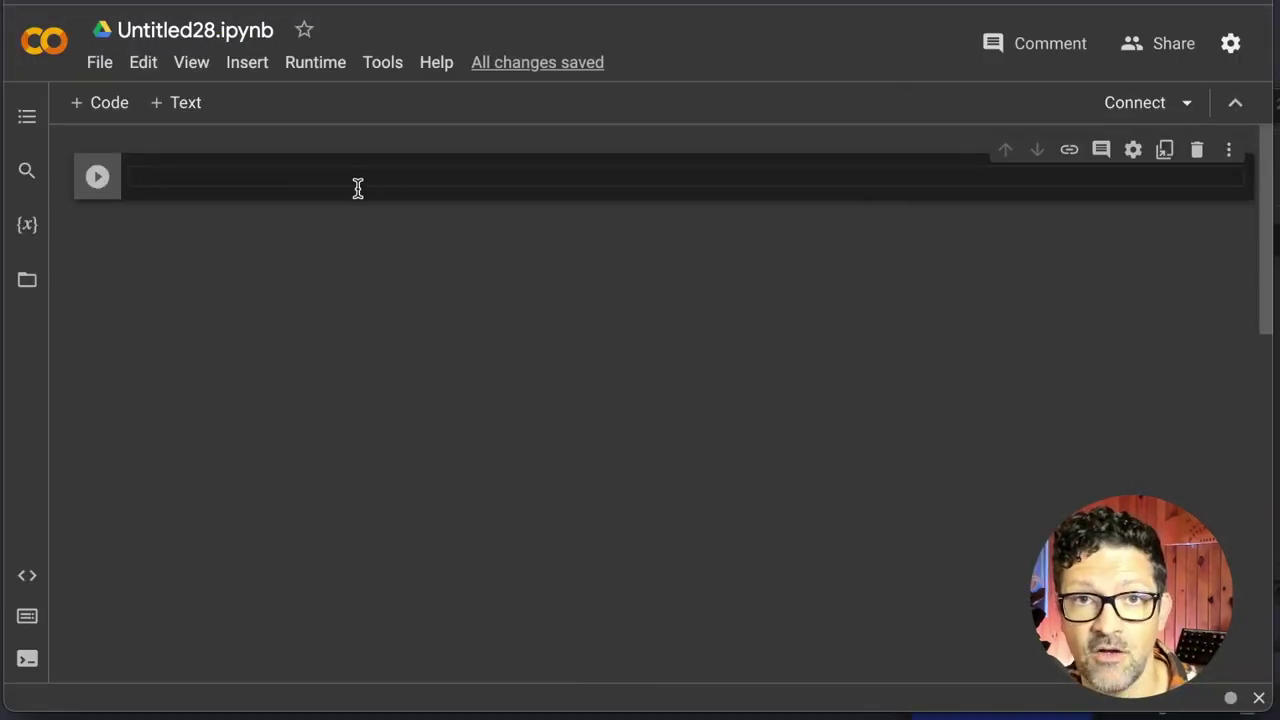
key(ctrl+v)
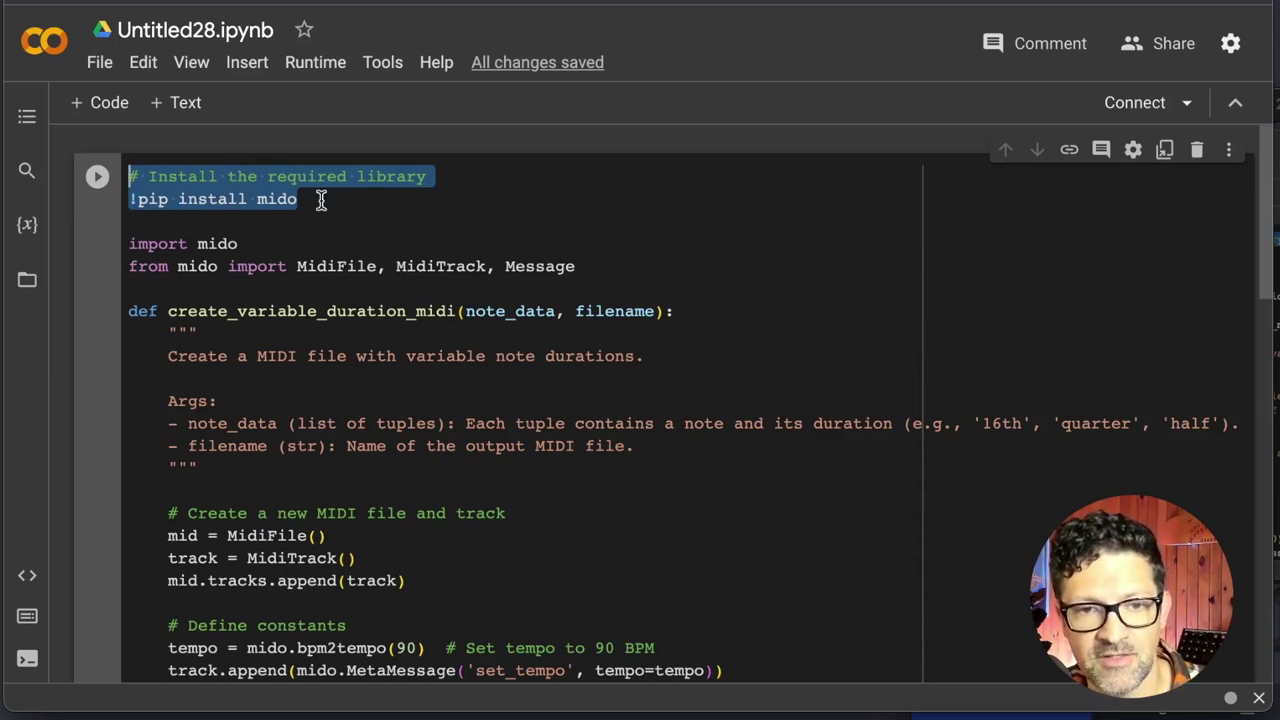
key(BackSpace)
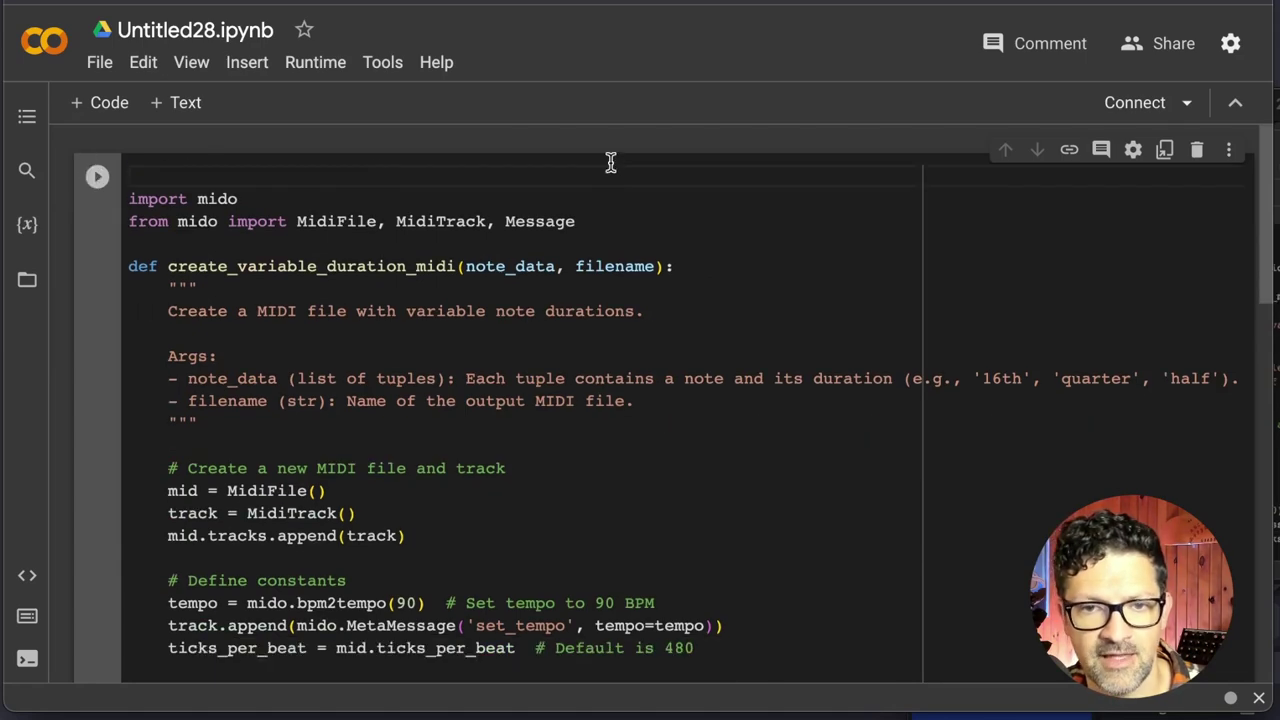
click(611, 147)
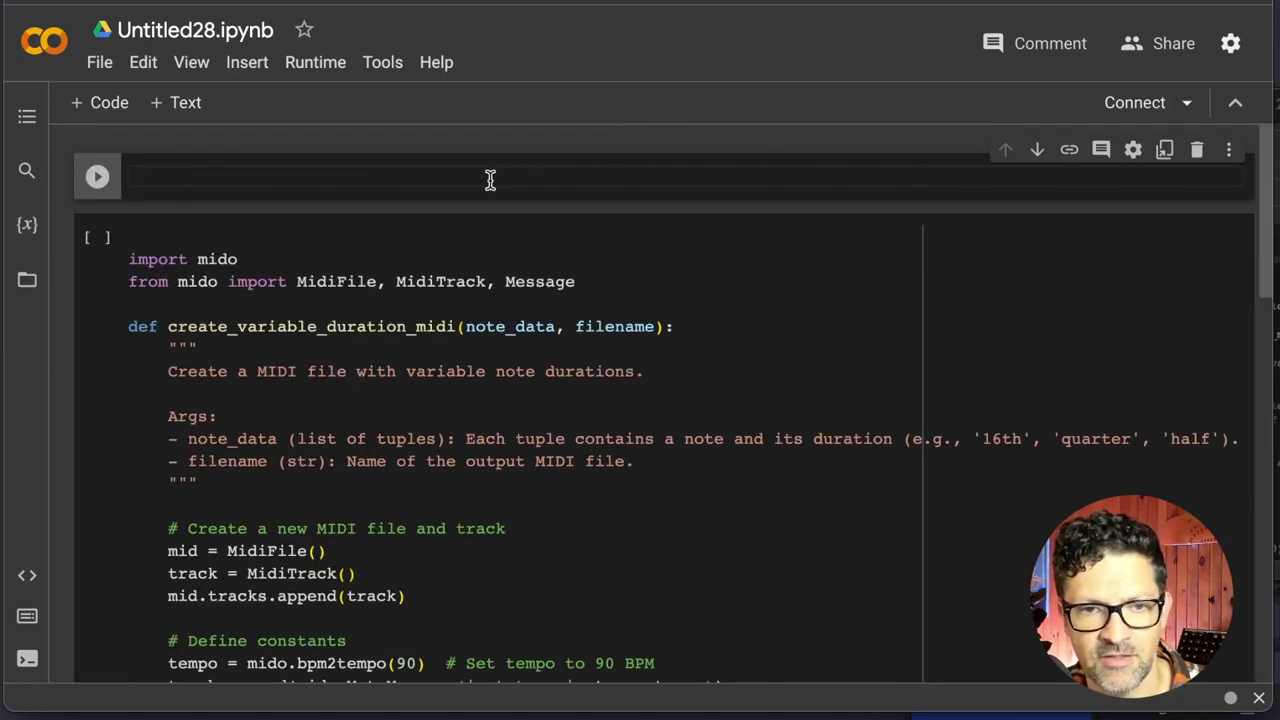
key(ctrl+v)
key(Down)
Step: Cut the example usage code from the script and paste it into a new cell below
scroll(294, 357, down, 3)
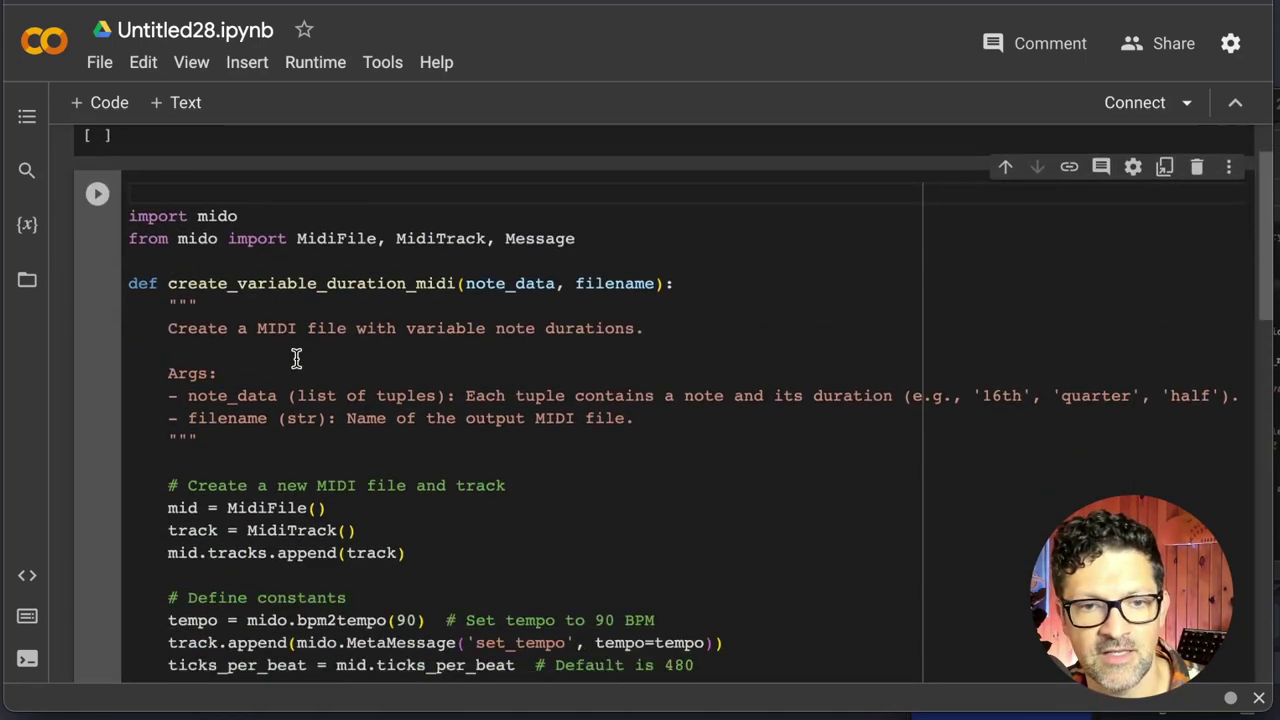
scroll(294, 357, down, 10)
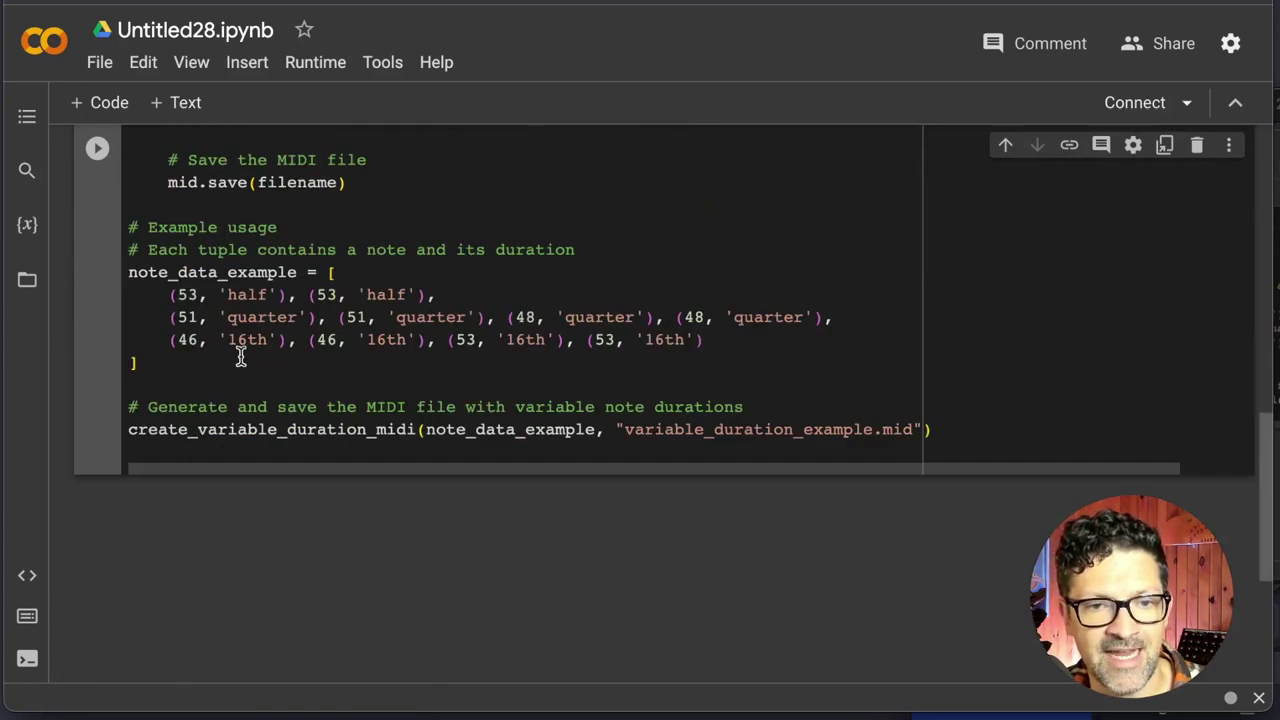
drag(957, 434, 650, 362)
drag(537, 342, 93, 258)
key(BackSpace)
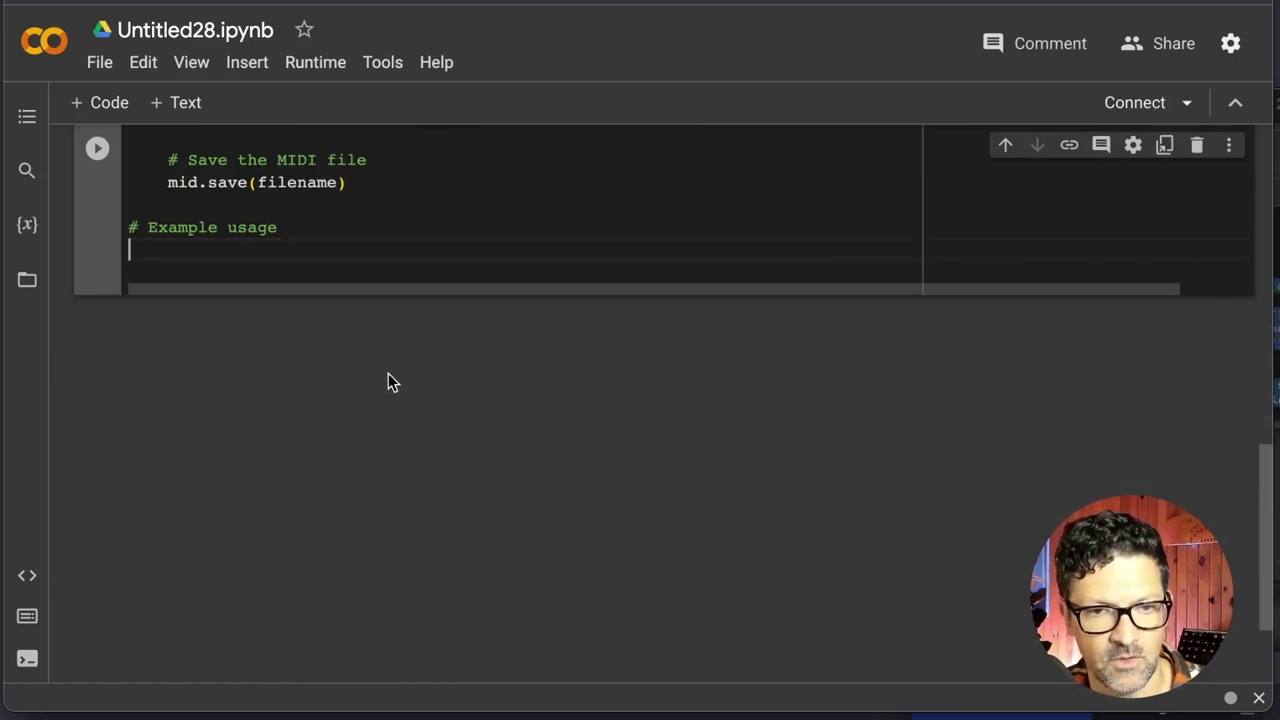
click(624, 302)
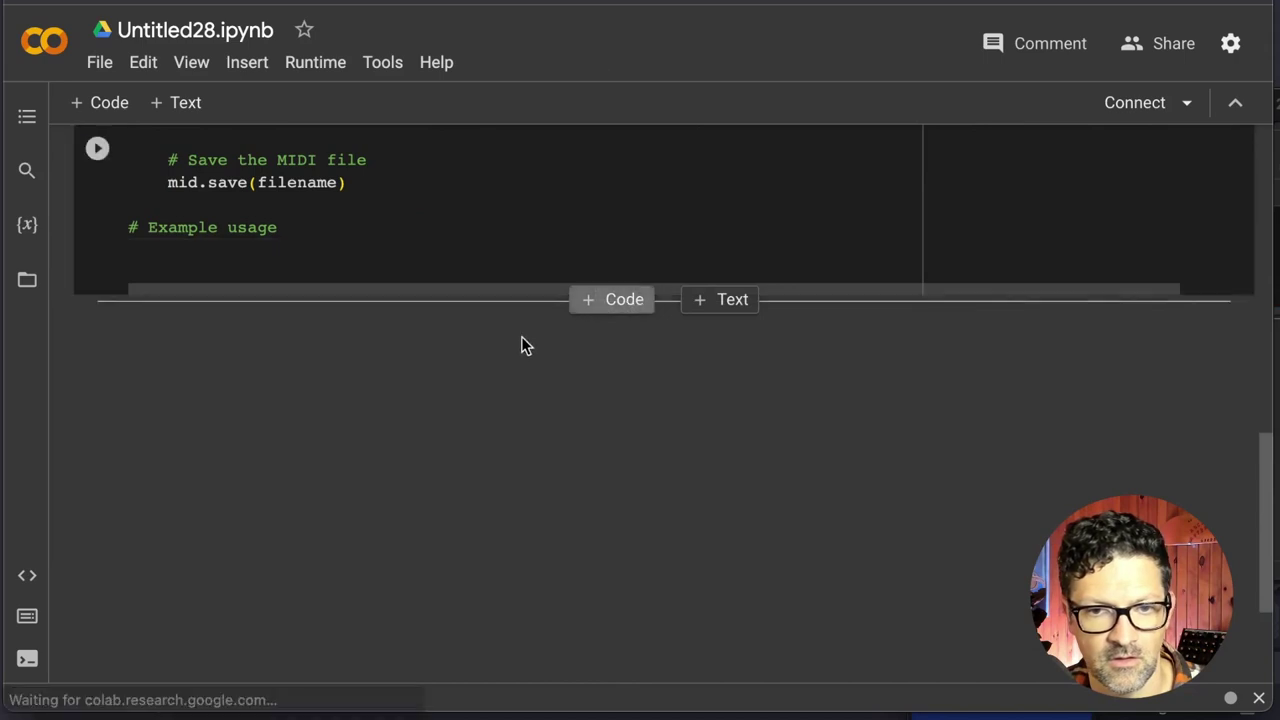
key(ctrl+v)
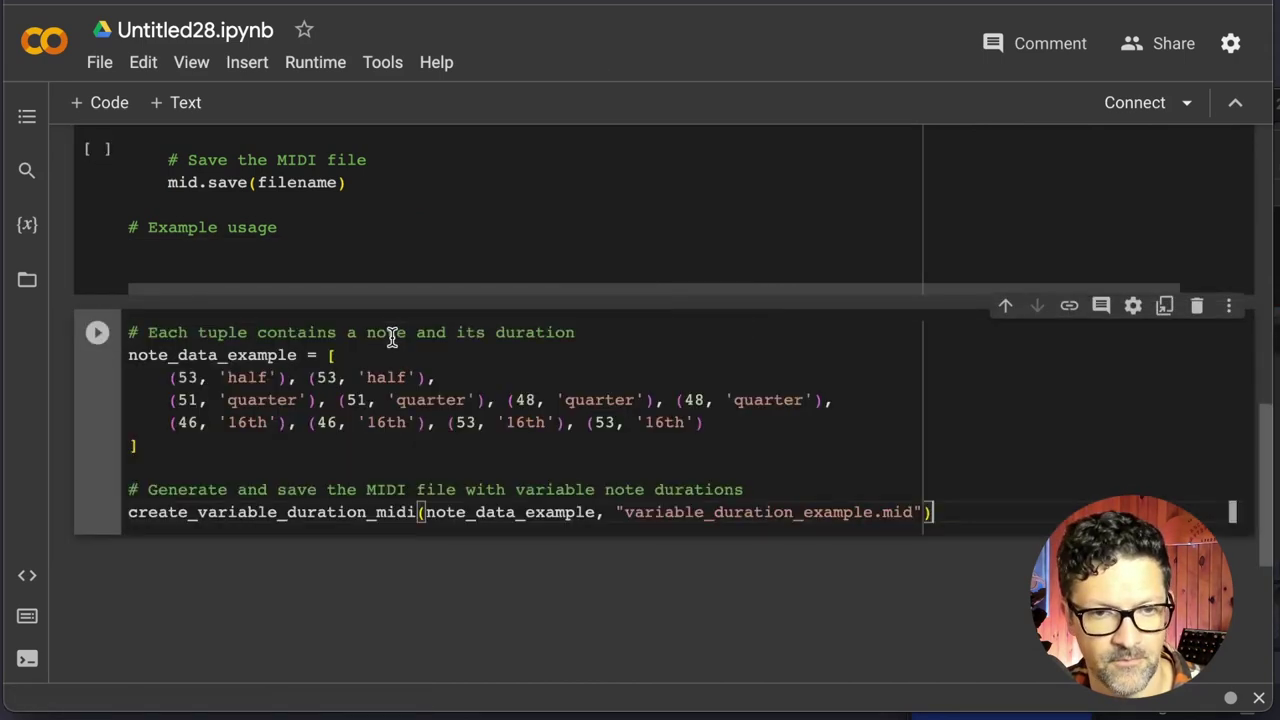
click(388, 641)
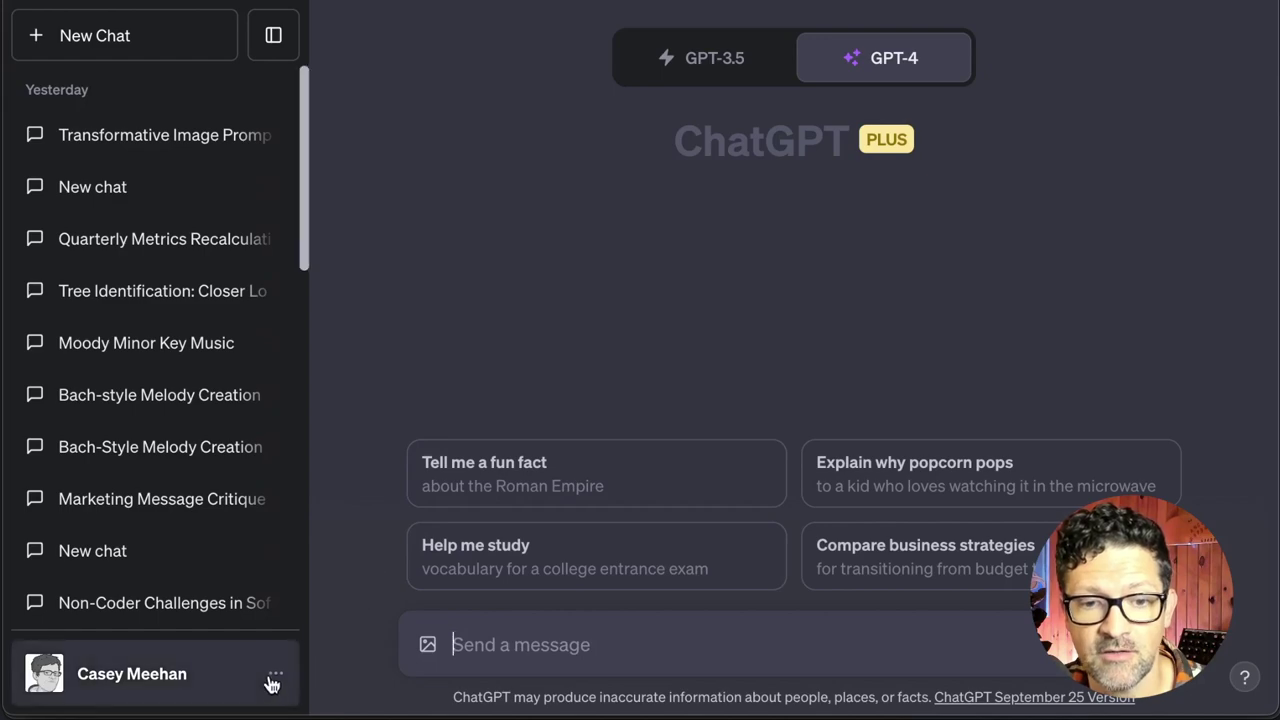
Step: Open ChatGPT's Custom instructions and review both boxes
click(271, 682)
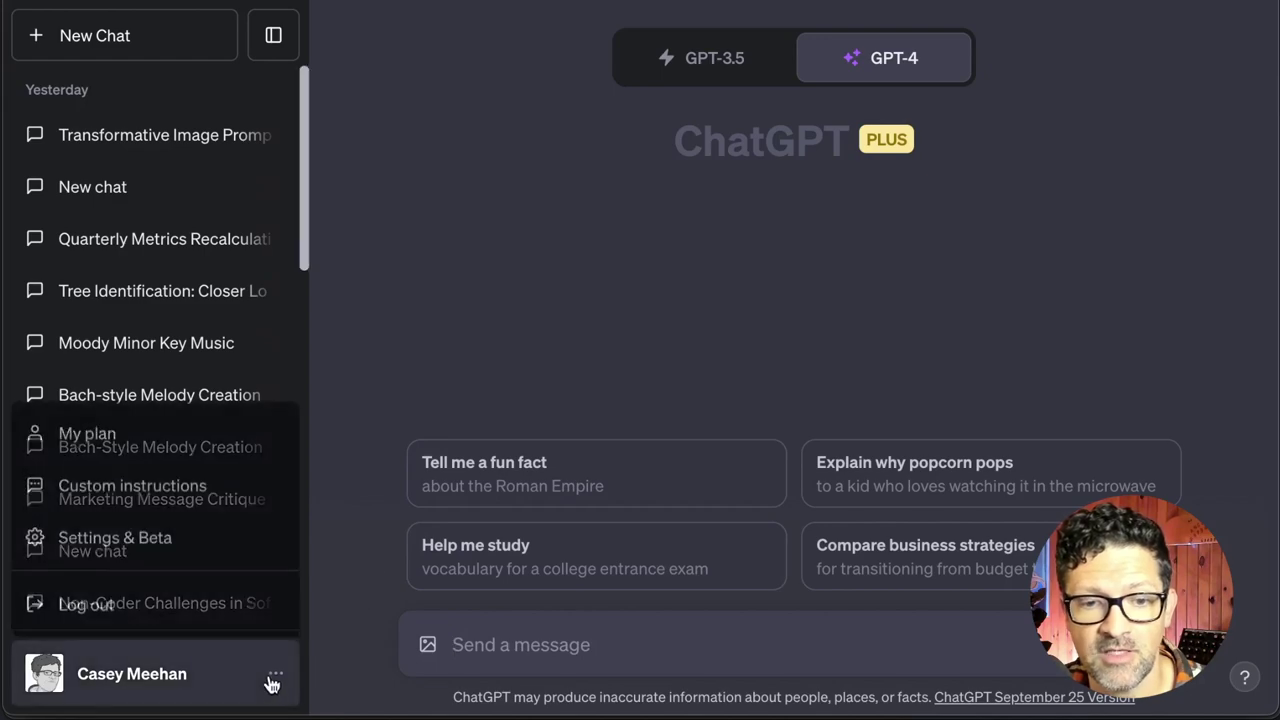
click(212, 478)
scroll(642, 299, down, 15)
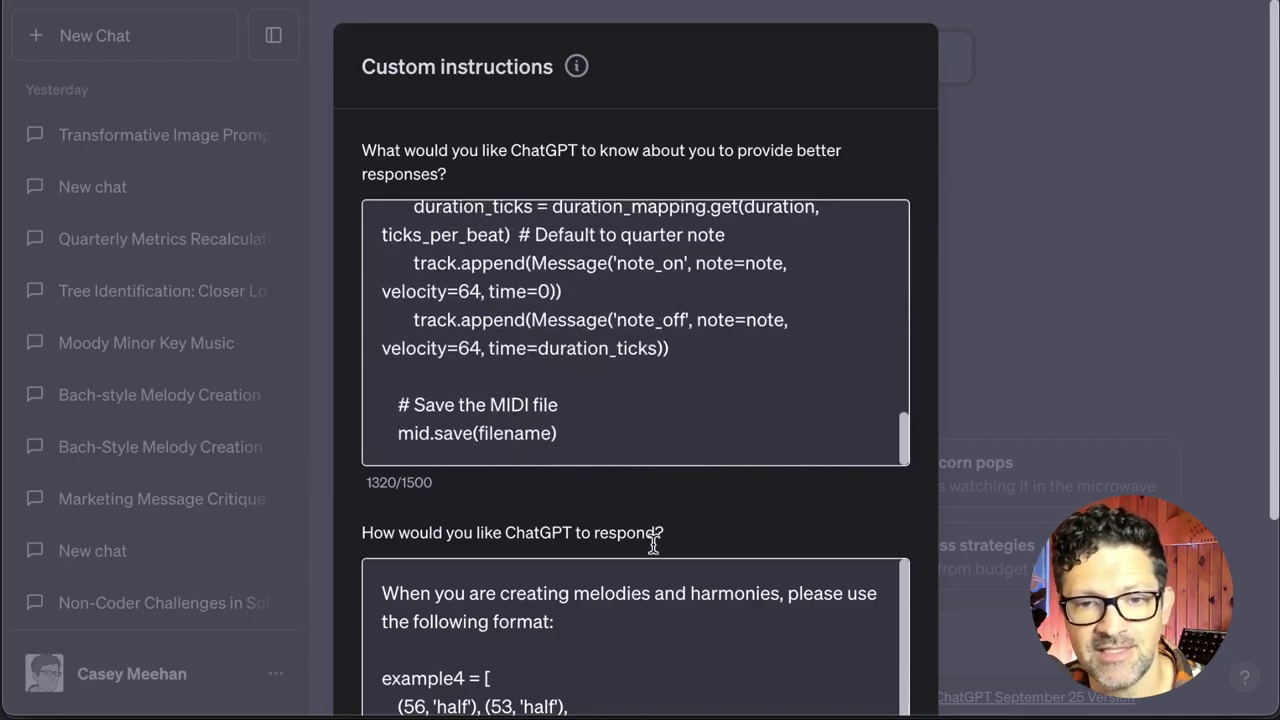
scroll(646, 617, down, 5)
scroll(626, 372, up, 15)
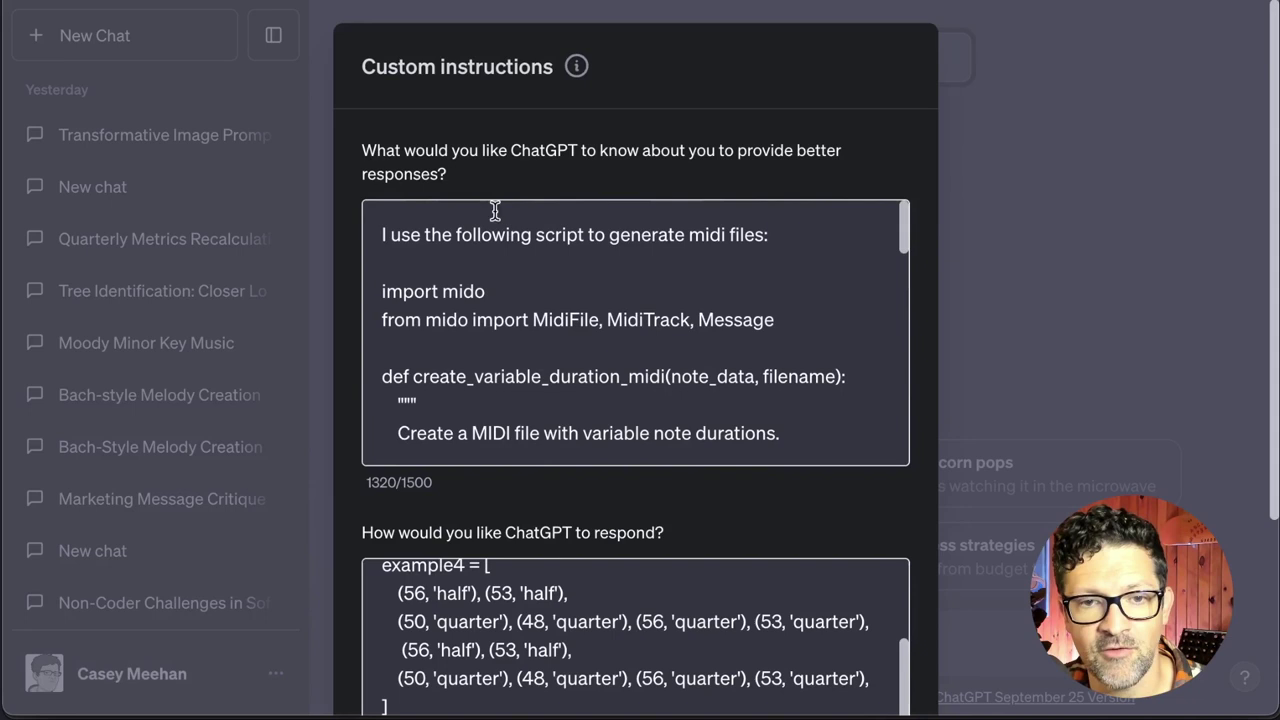
drag(383, 235, 775, 251)
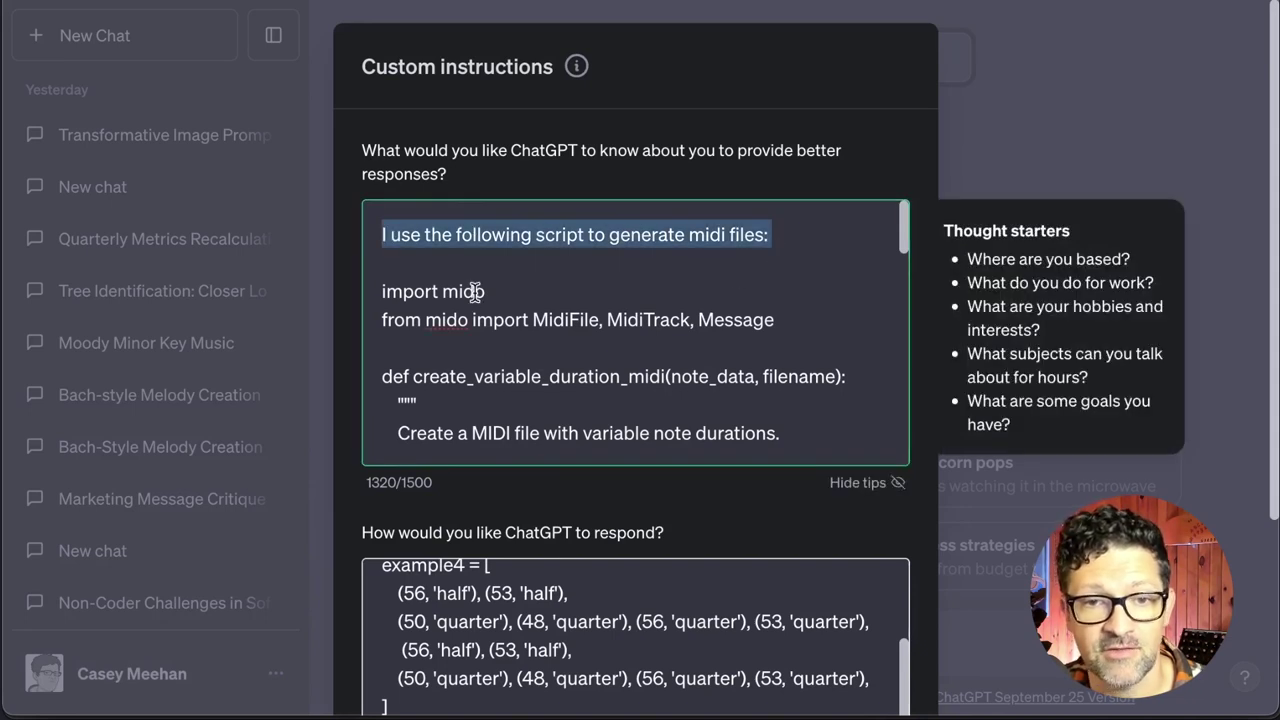
Step: Select the MIDI script code in the Midi-Creator-by-Blazing-Zebra notebook
click(120, 0)
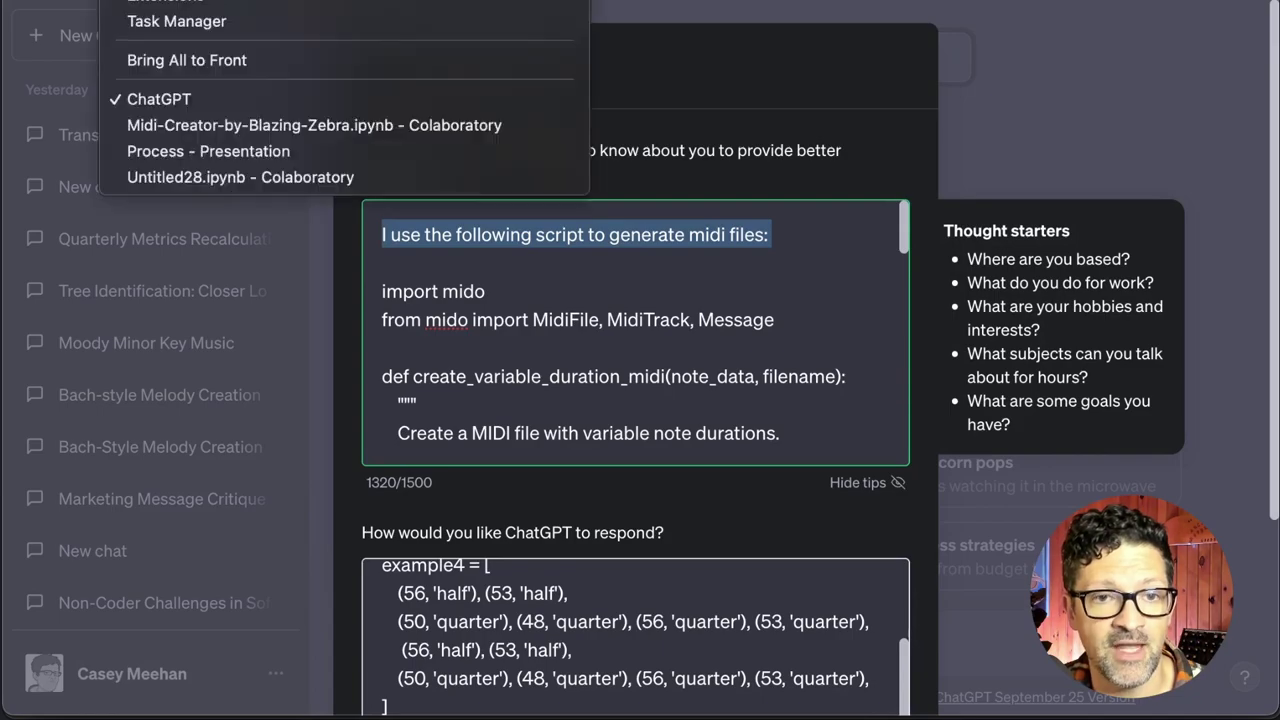
click(118, 124)
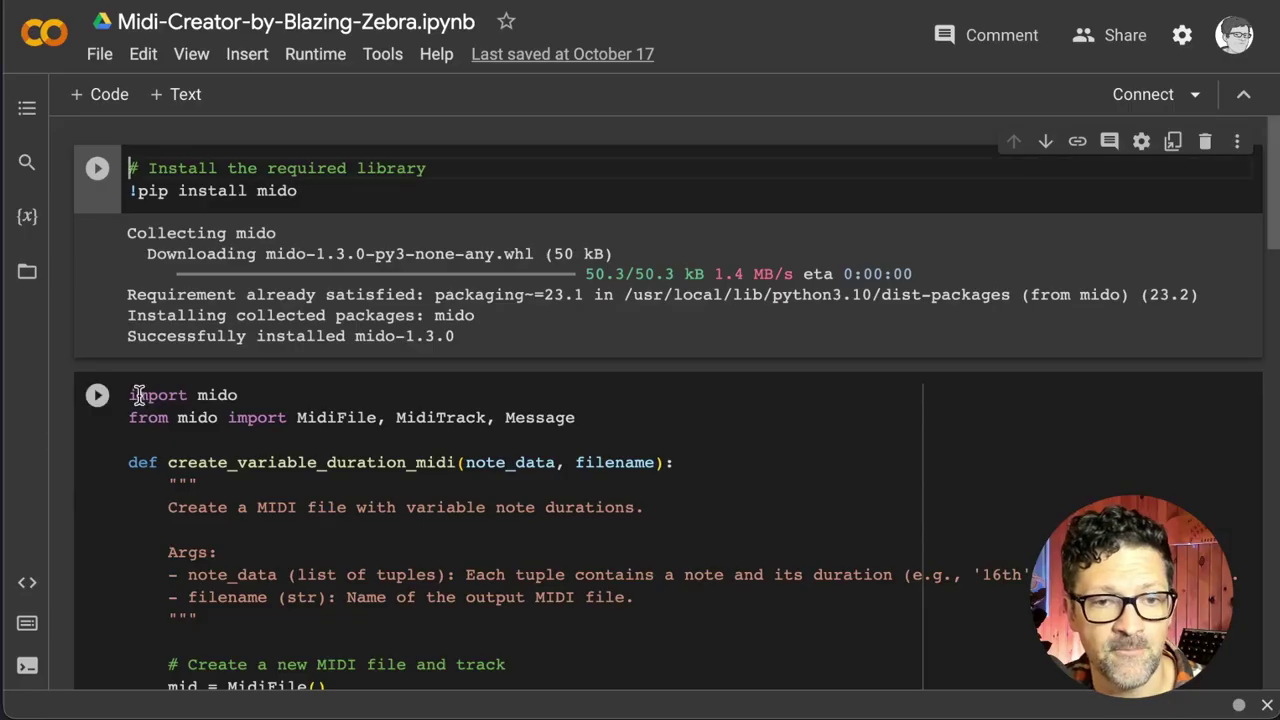
drag(131, 394, 392, 482)
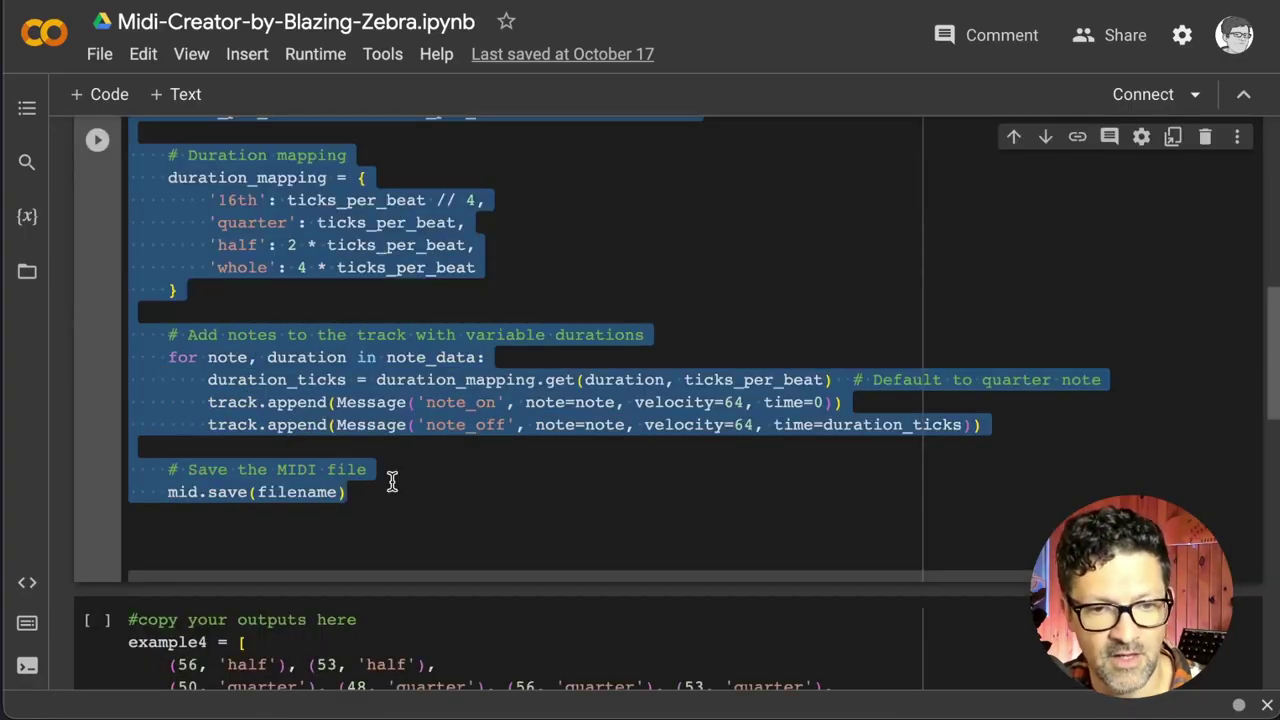
scroll(392, 482, down, 4)
scroll(366, 449, up, 10)
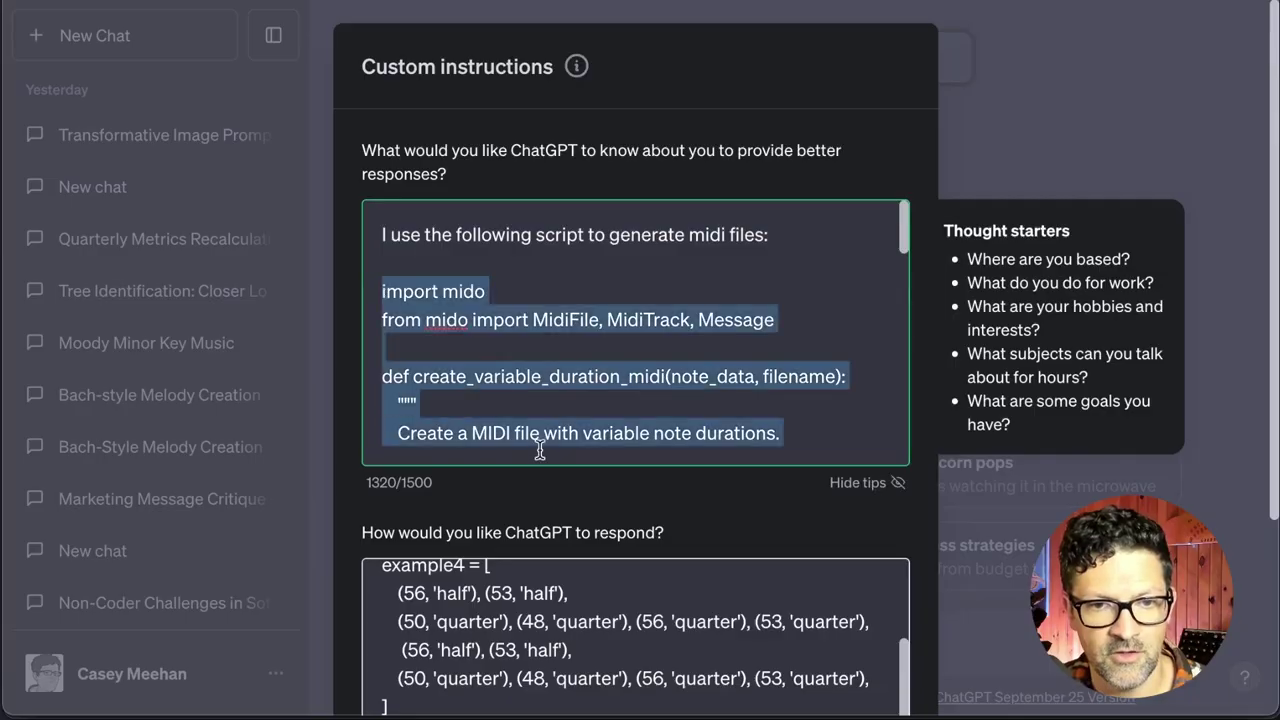
scroll(636, 330, down, 10)
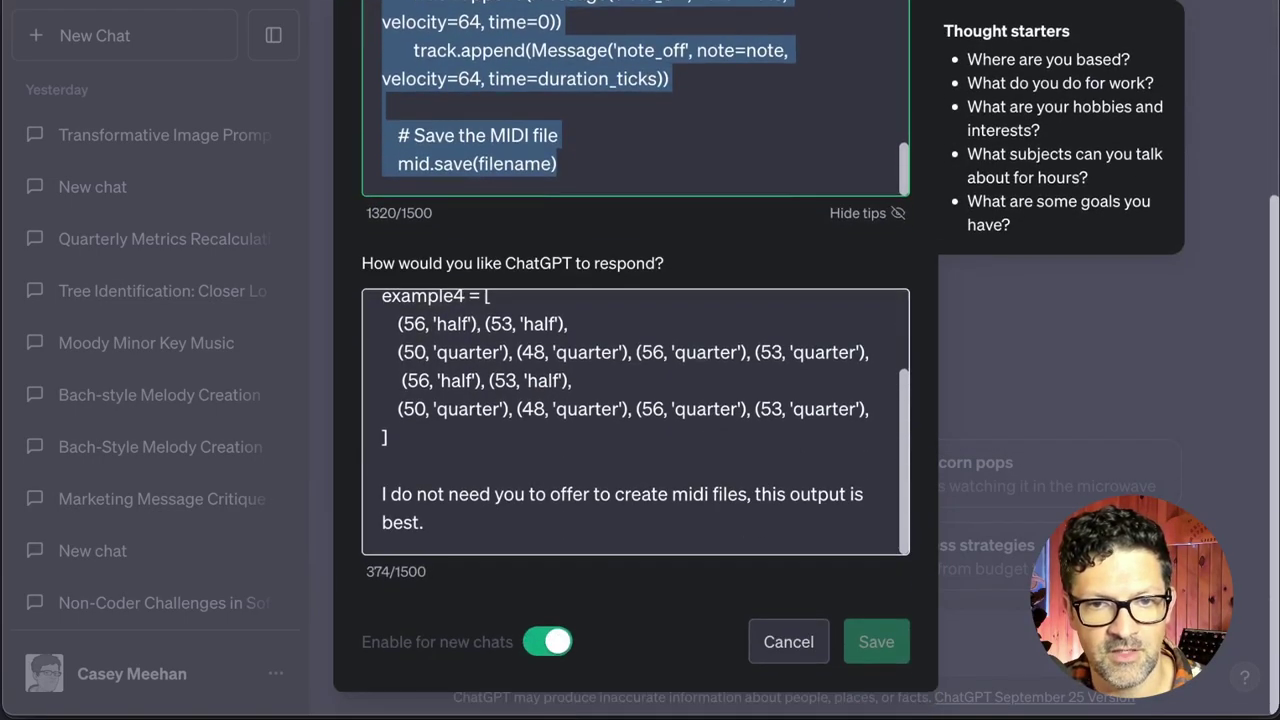
scroll(731, 266, up, 3)
Step: Select the sentence about creating melodies and harmonies in the response-format box
key(ctrl+z)
click(503, 620)
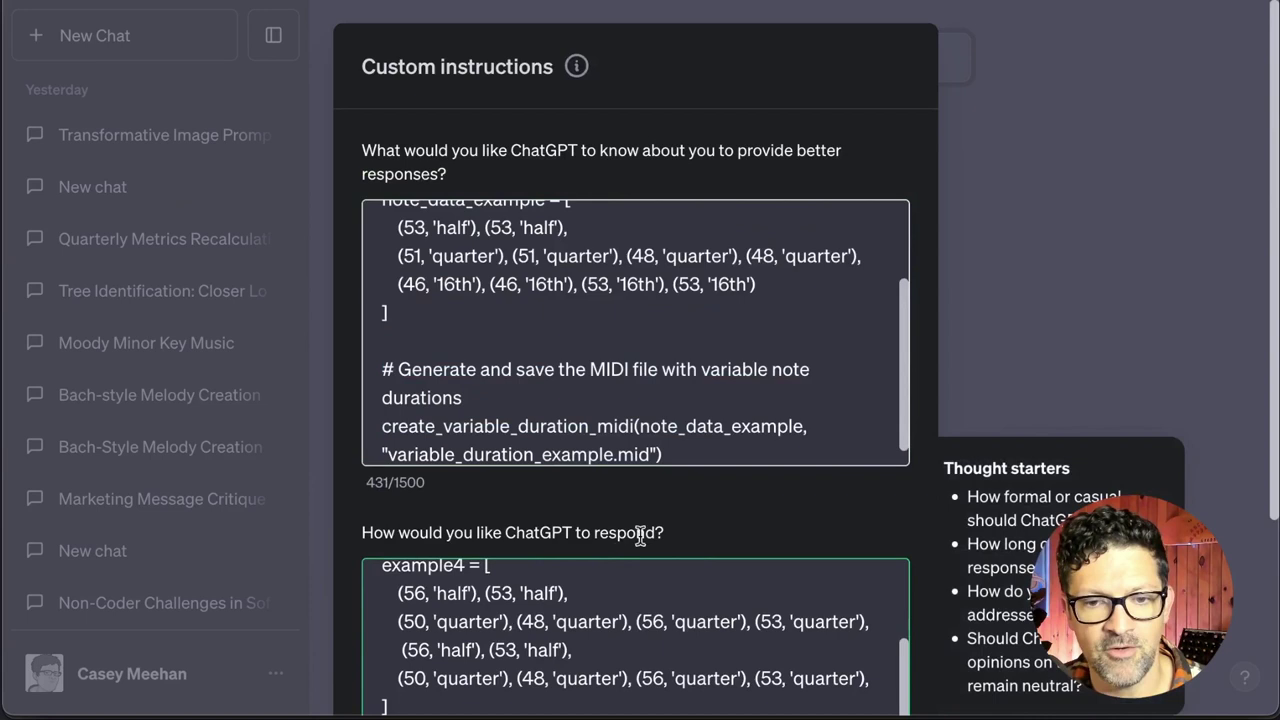
scroll(657, 600, up, 2)
click(581, 622)
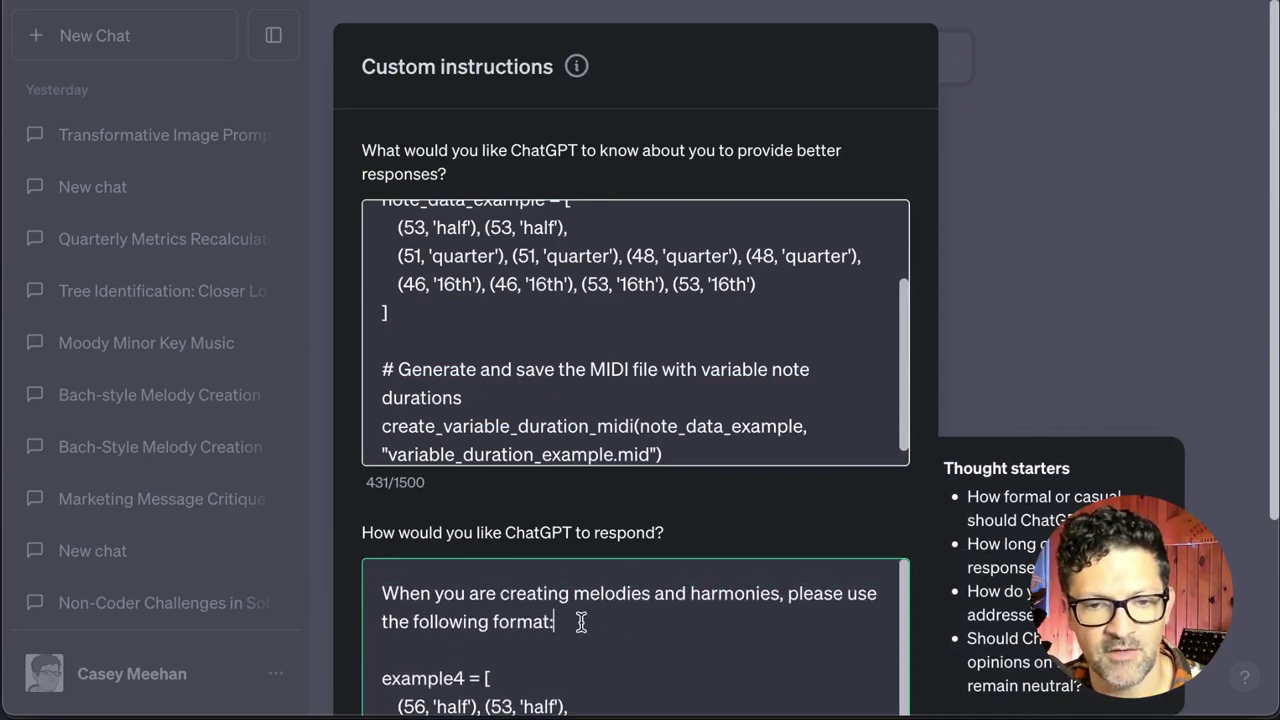
drag(581, 622, 362, 592)
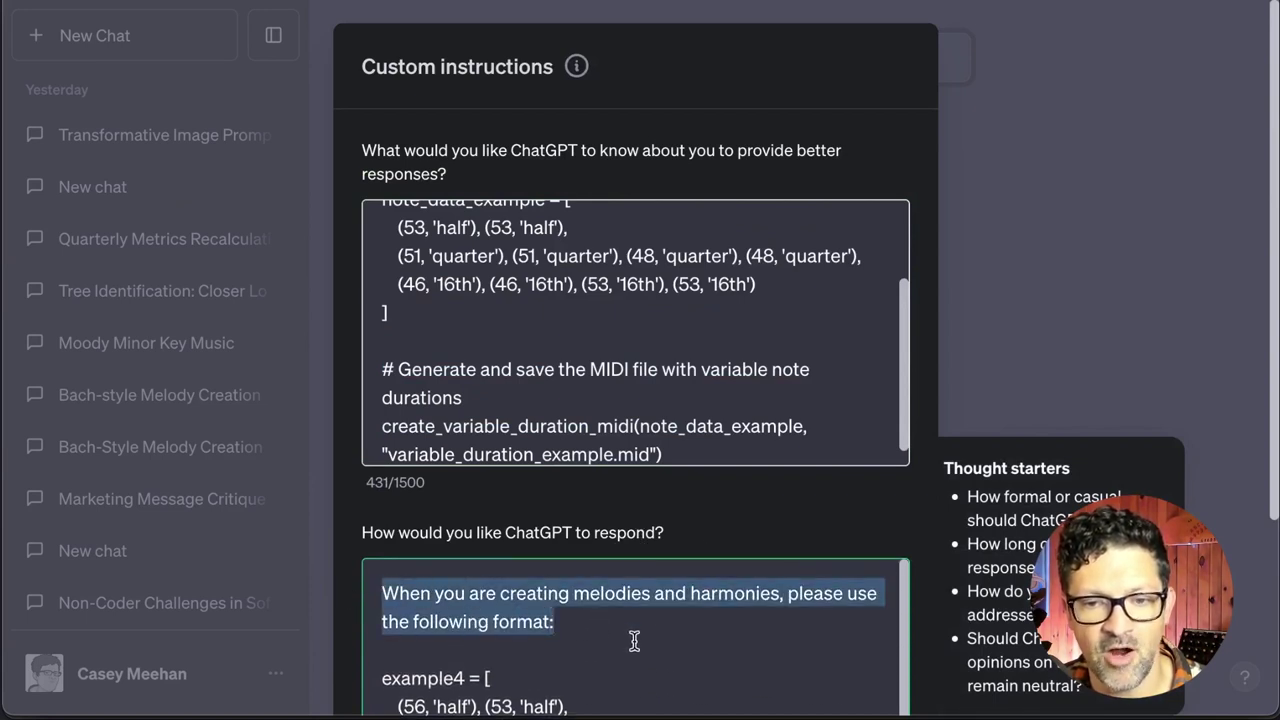
Step: Put the notebook's note_data_example list in its place and save the custom instructions
scroll(636, 641, down, 3)
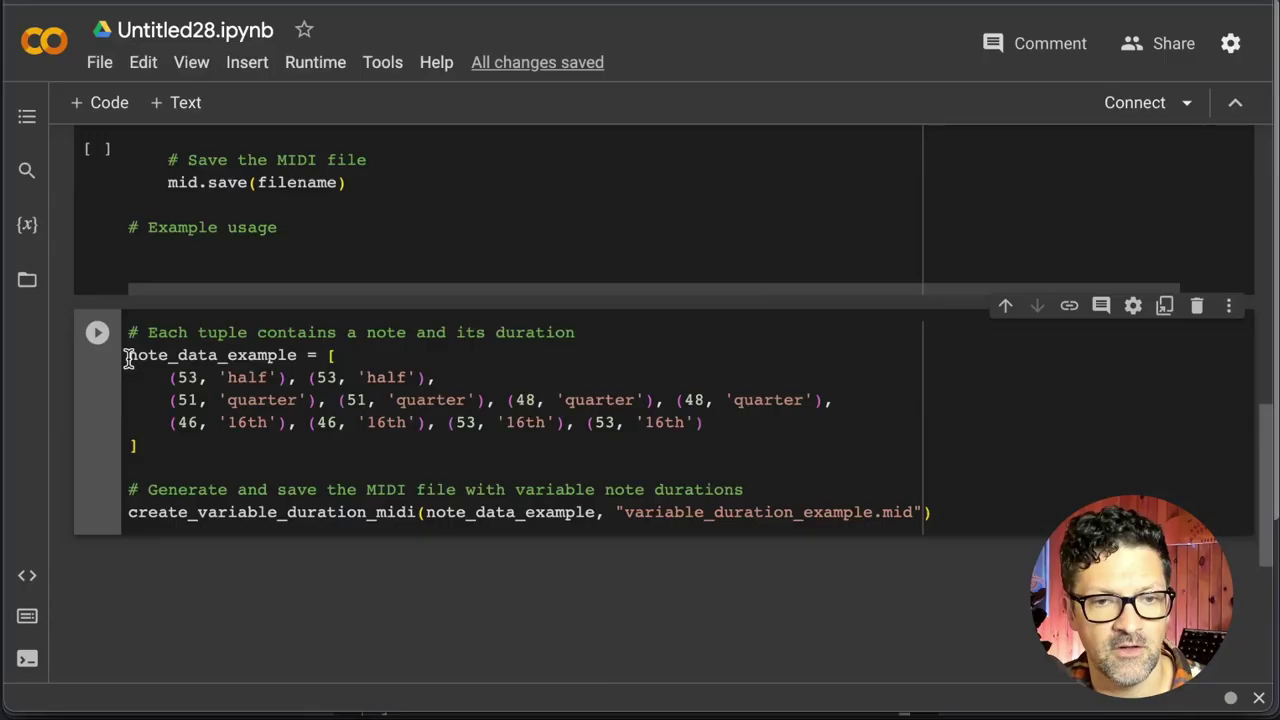
drag(137, 446, 128, 357)
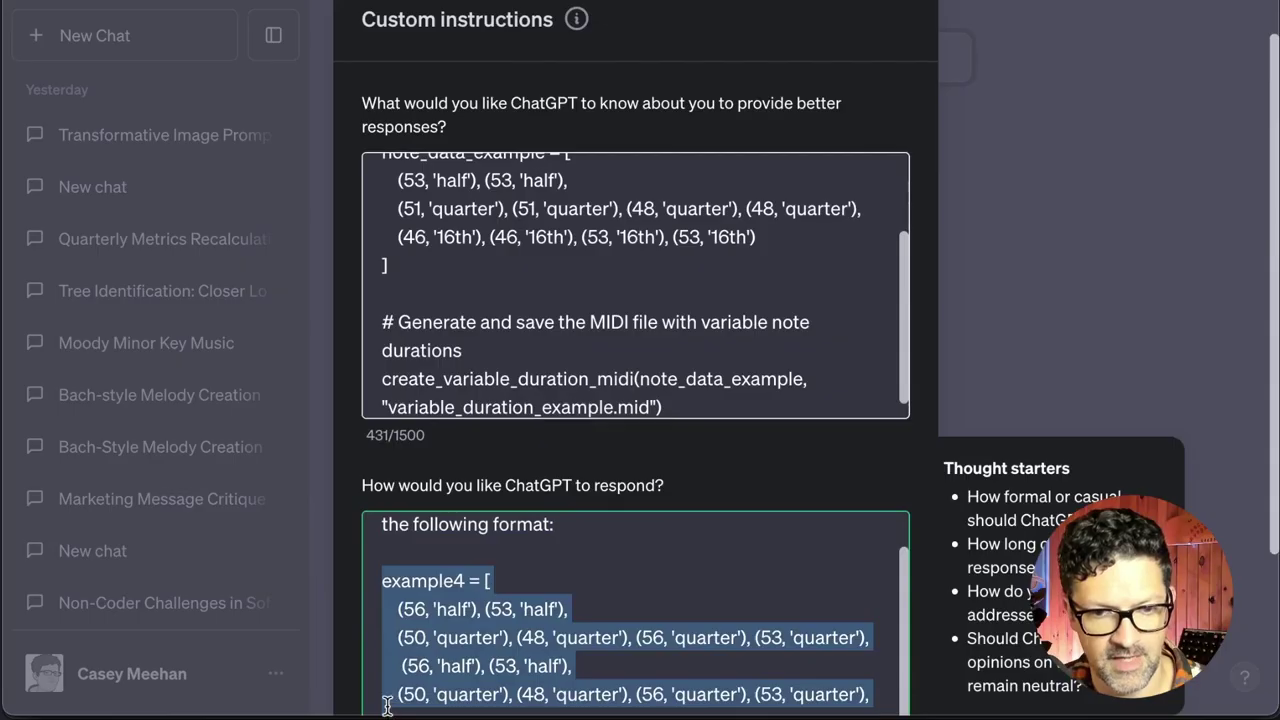
scroll(636, 600, down, 2)
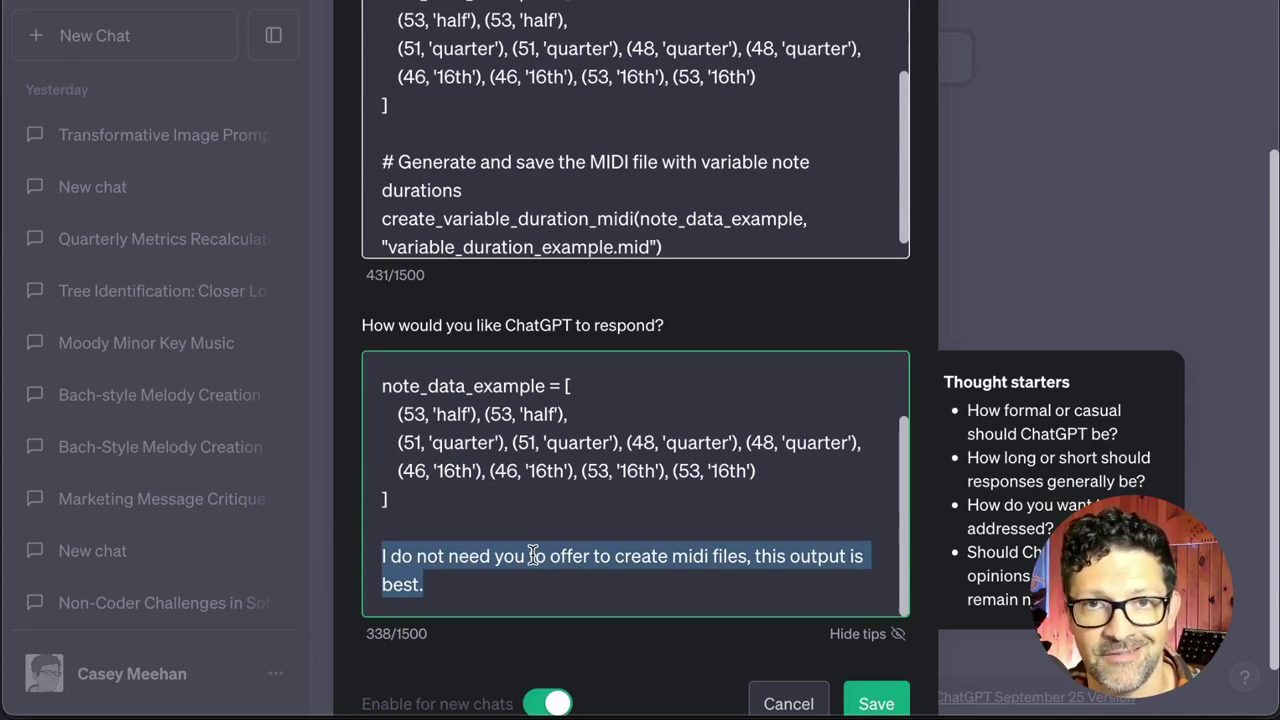
click(875, 700)
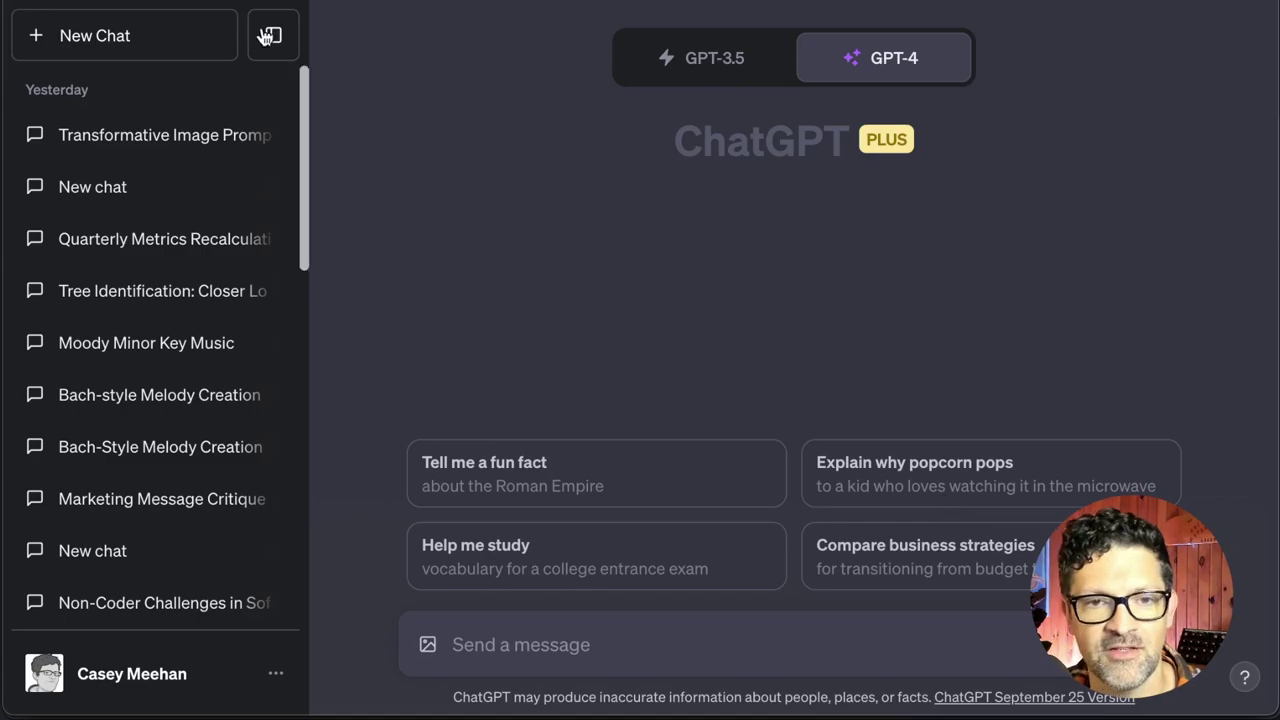
click(270, 36)
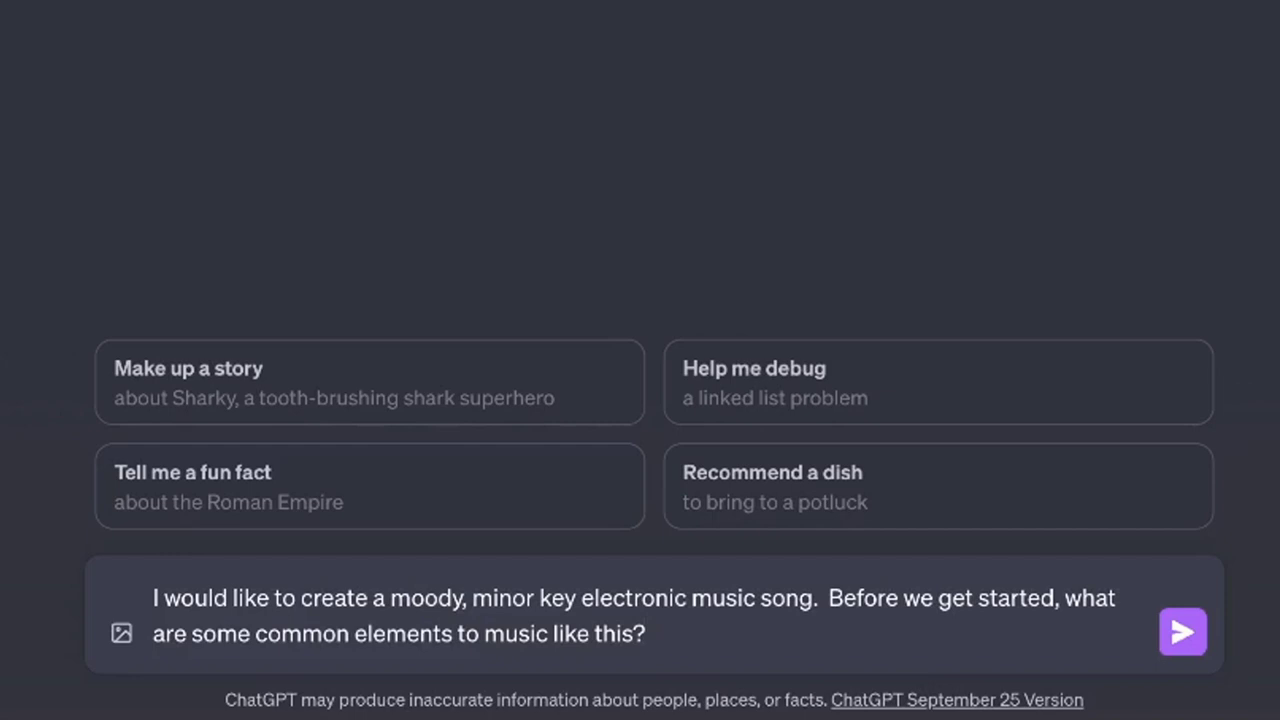
Step: Ask ChatGPT about common elements of moody, minor-key electronic music
key(Return)
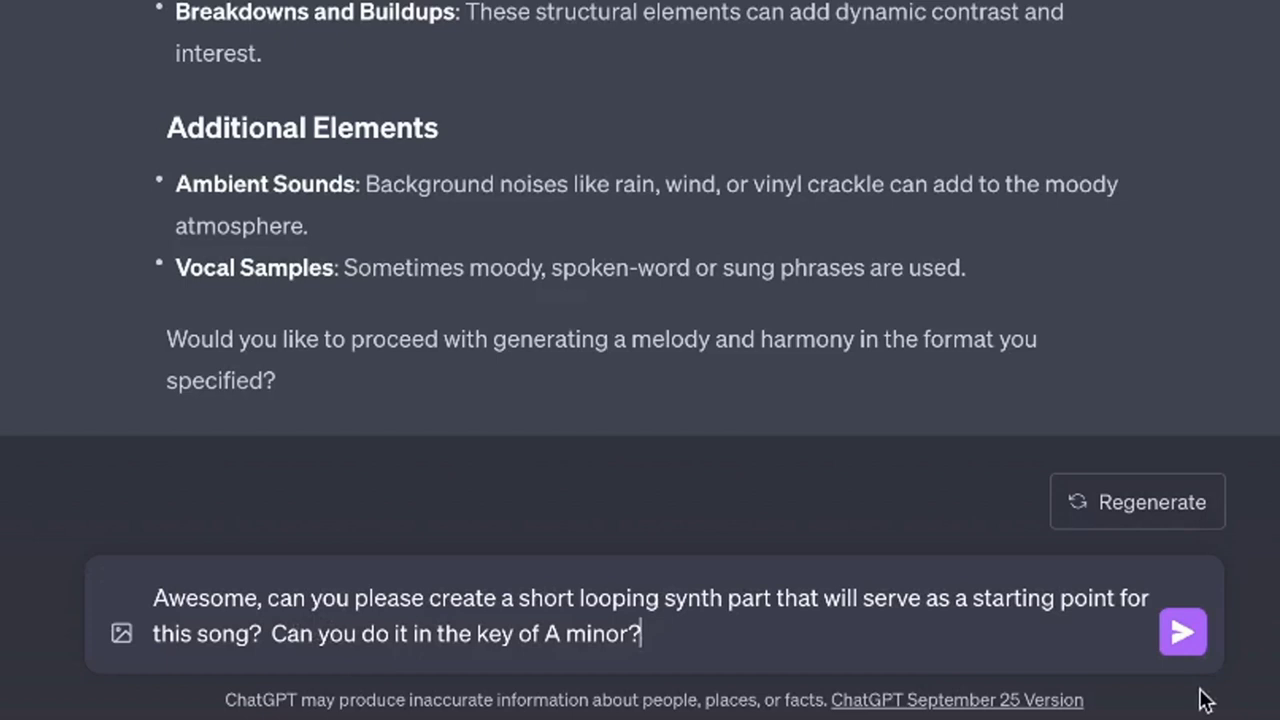
Step: Request a short looping synth part in A minor
click(1183, 633)
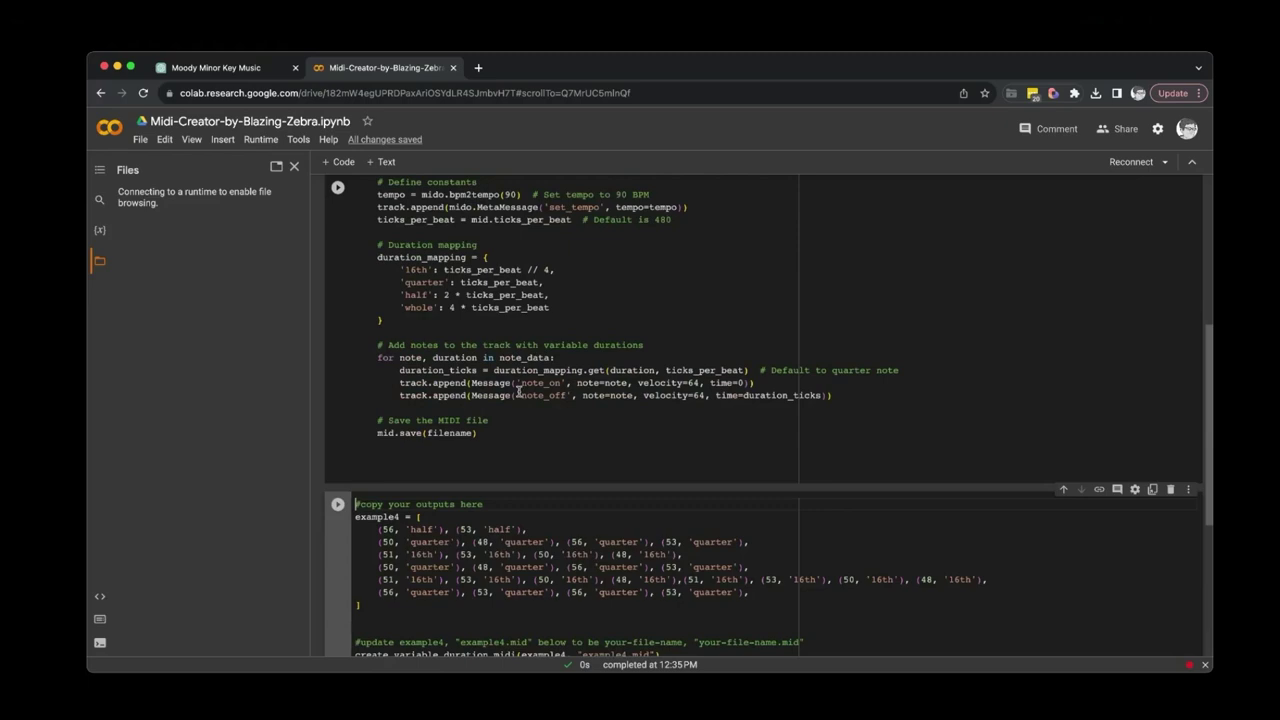
Step: Paste the synth_loop note list into a new code cell below example4
scroll(518, 390, up, 7)
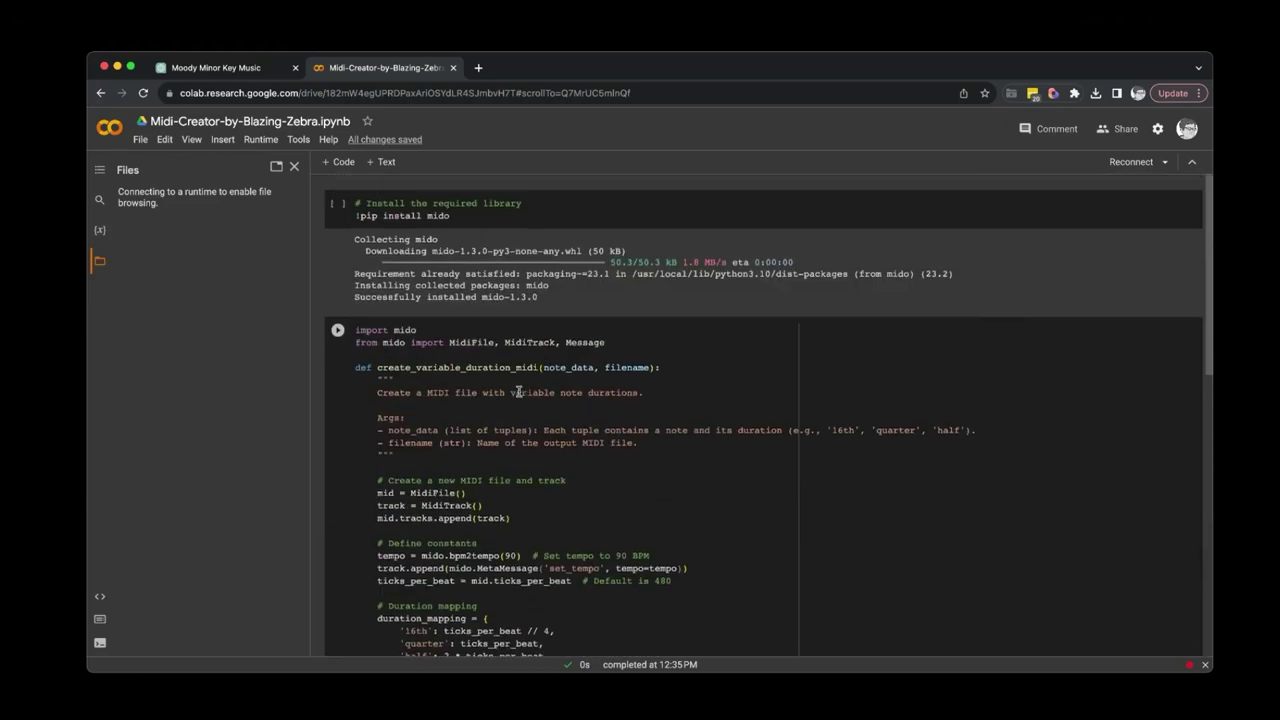
scroll(518, 392, down, 9)
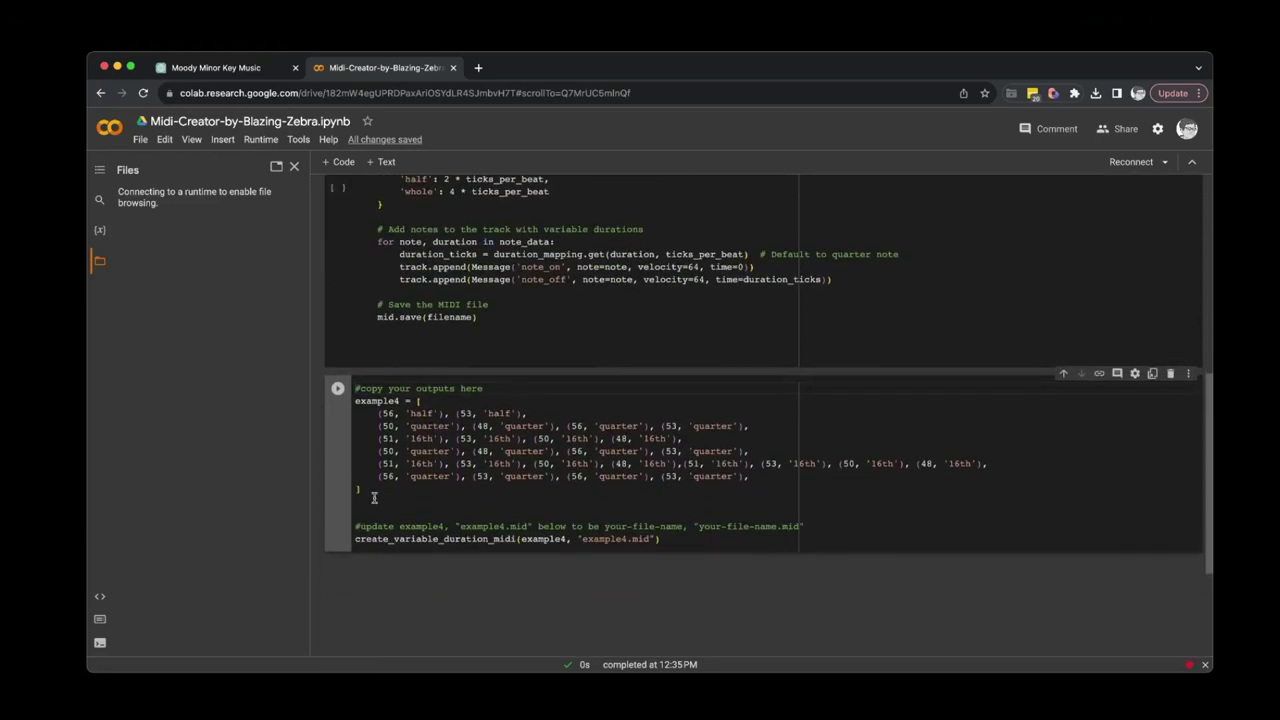
scroll(658, 547, down, 3)
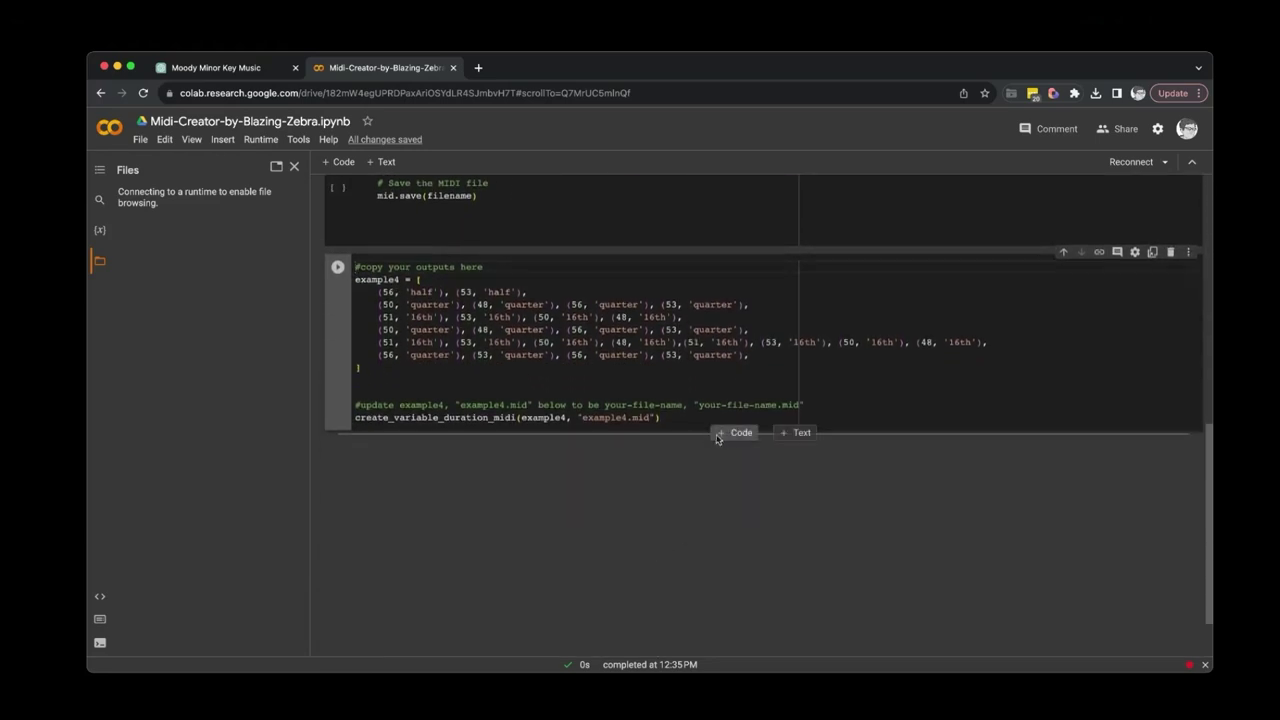
click(732, 433)
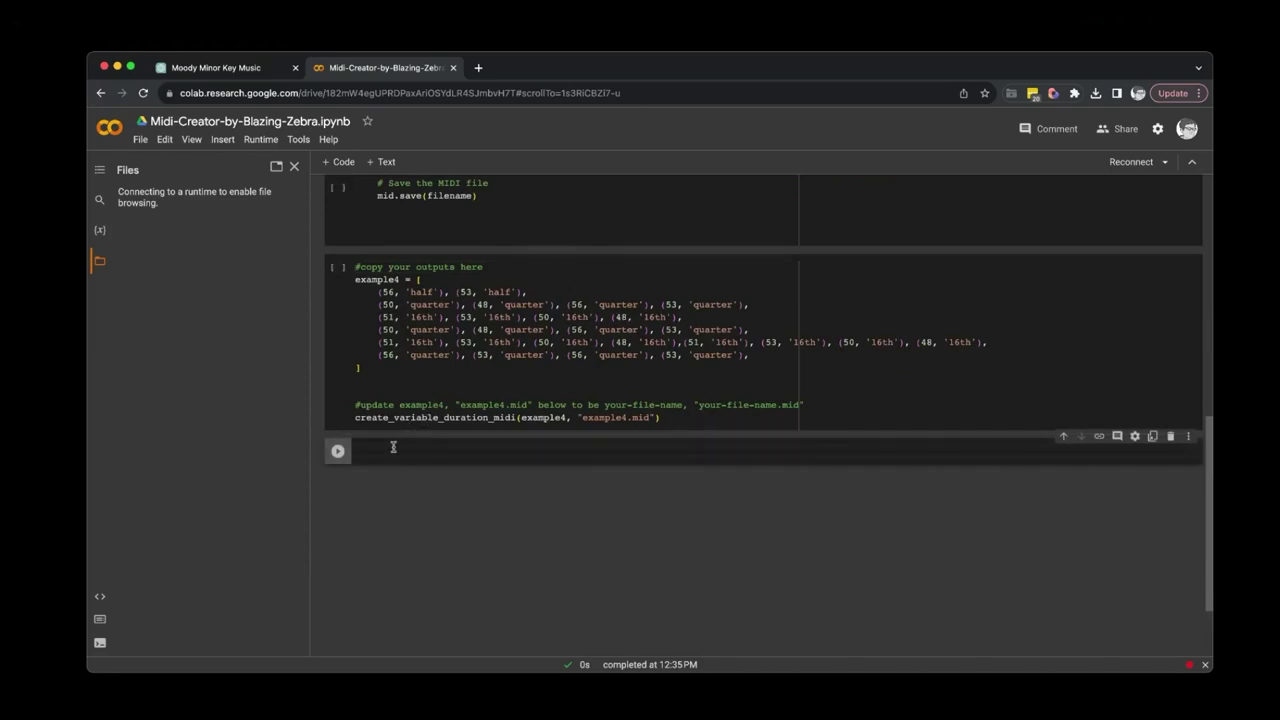
text(# A minor synth part for a moody electronic music song synth_loop = [     (57, 'quarter'),  # A     (60, 'quarter'),  # C     (64, 'quarter'),  # E     (62, 'quarter'),  # D     (57, 'quarter'),  # A     (60, 'quarter'),  # C     (64, 'quarter'),  # E     (65, 'quarter')   # F ])
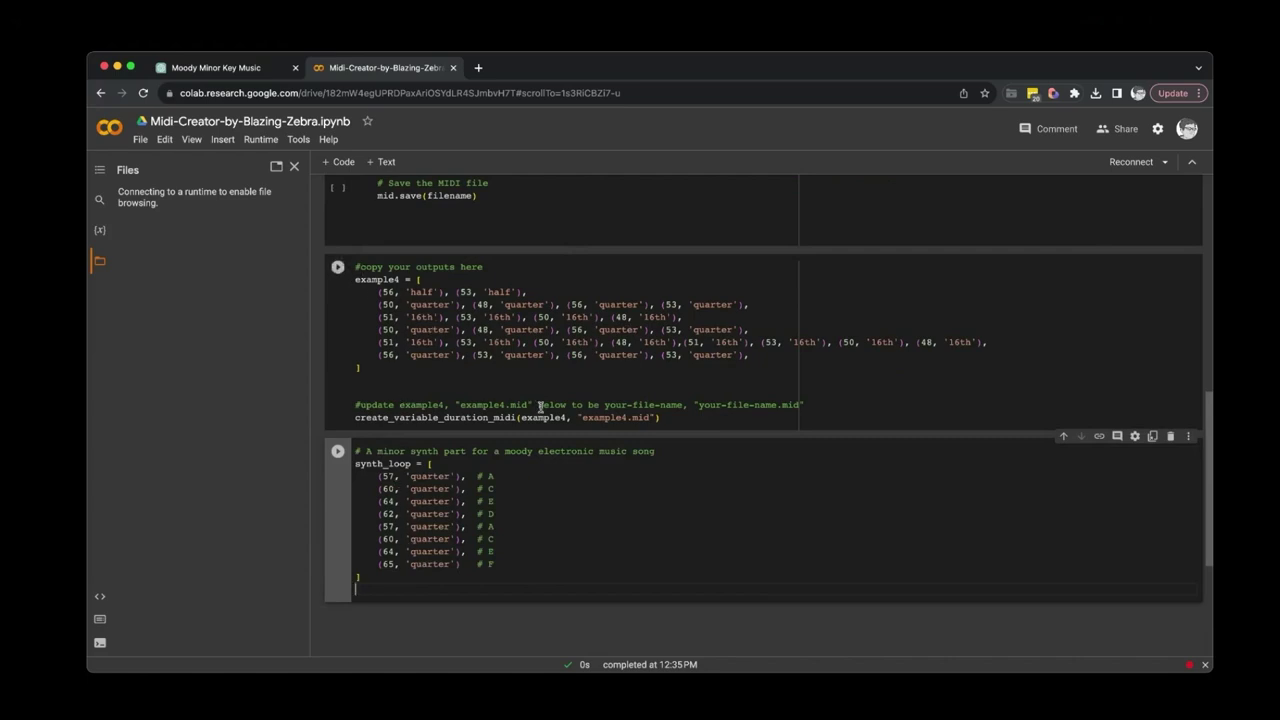
Step: Copy the create_variable_duration_midi call line to beneath the synth_loop list
drag(662, 417, 351, 417)
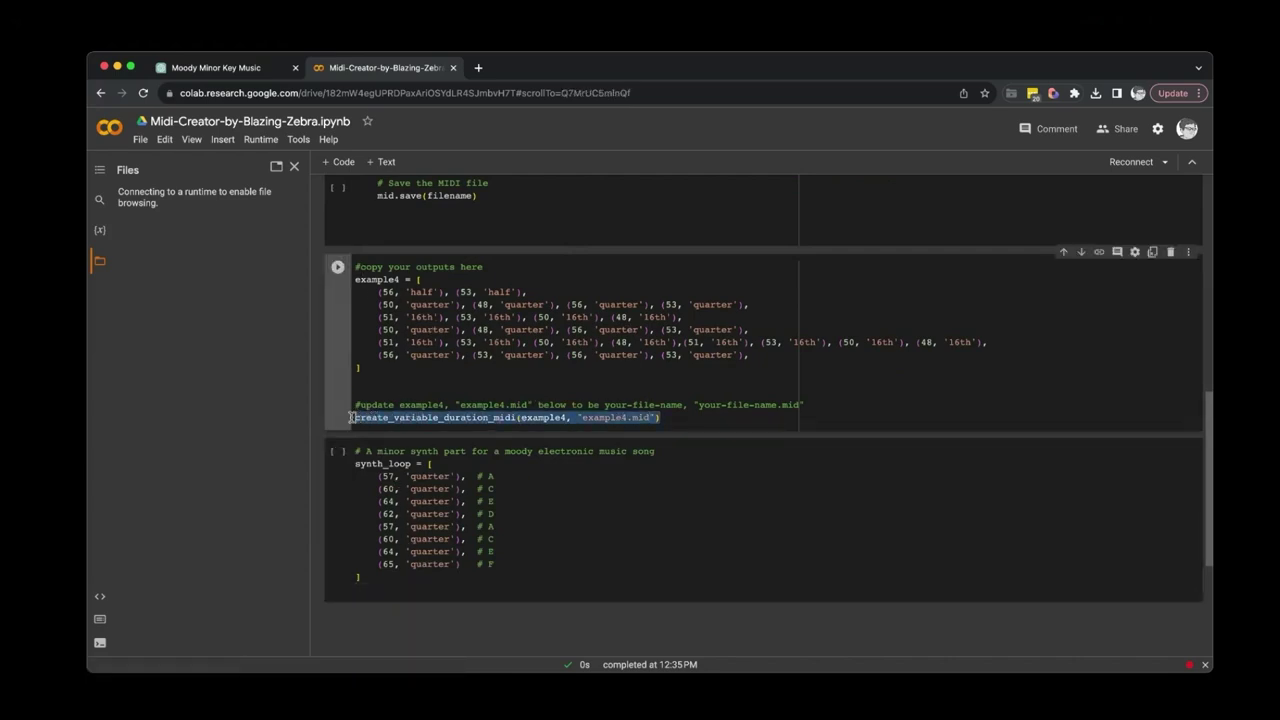
key(super+c)
click(380, 577)
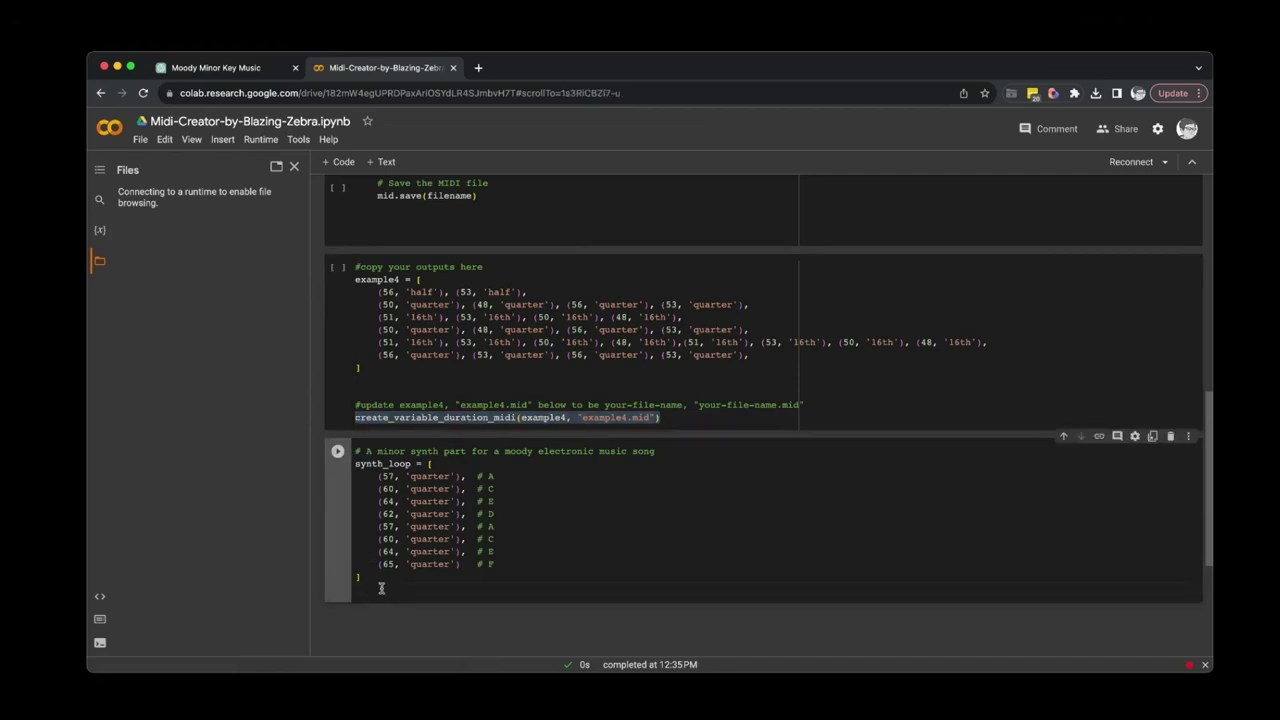
key(Return)
key(super+v)
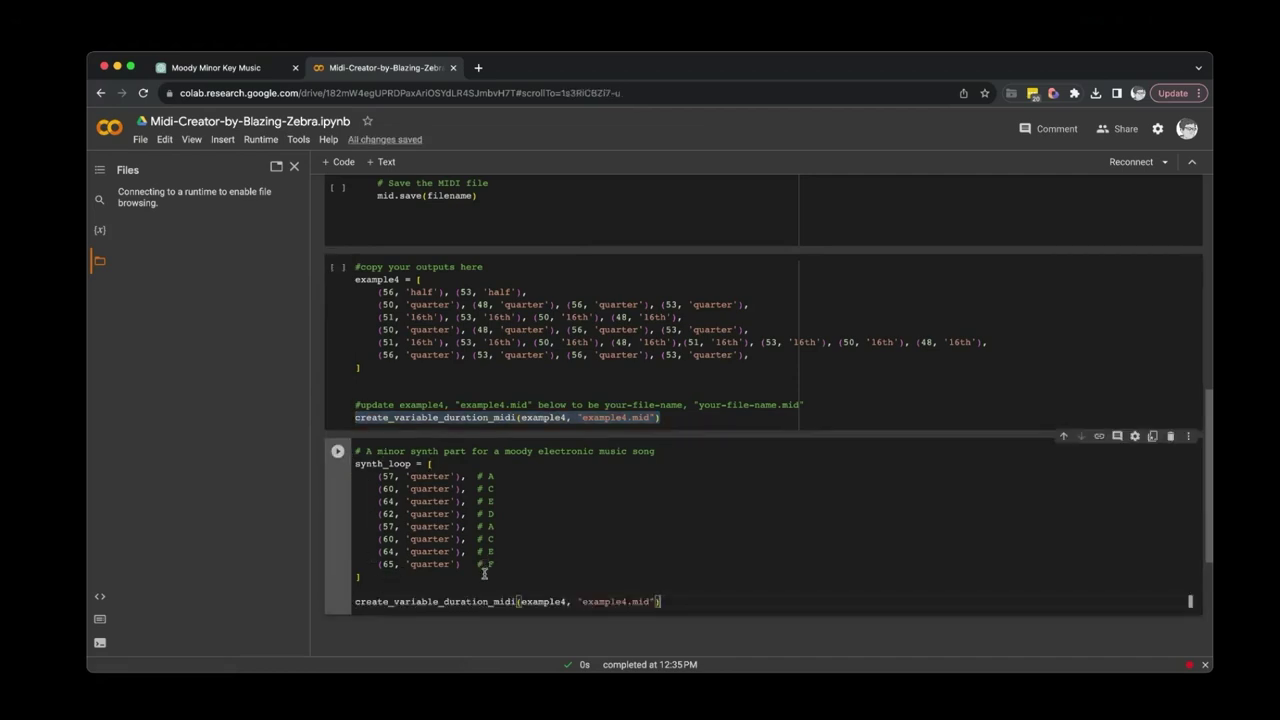
Step: Swap example4 for synth_loop in the note data and file name, then run all cells
drag(410, 464, 352, 465)
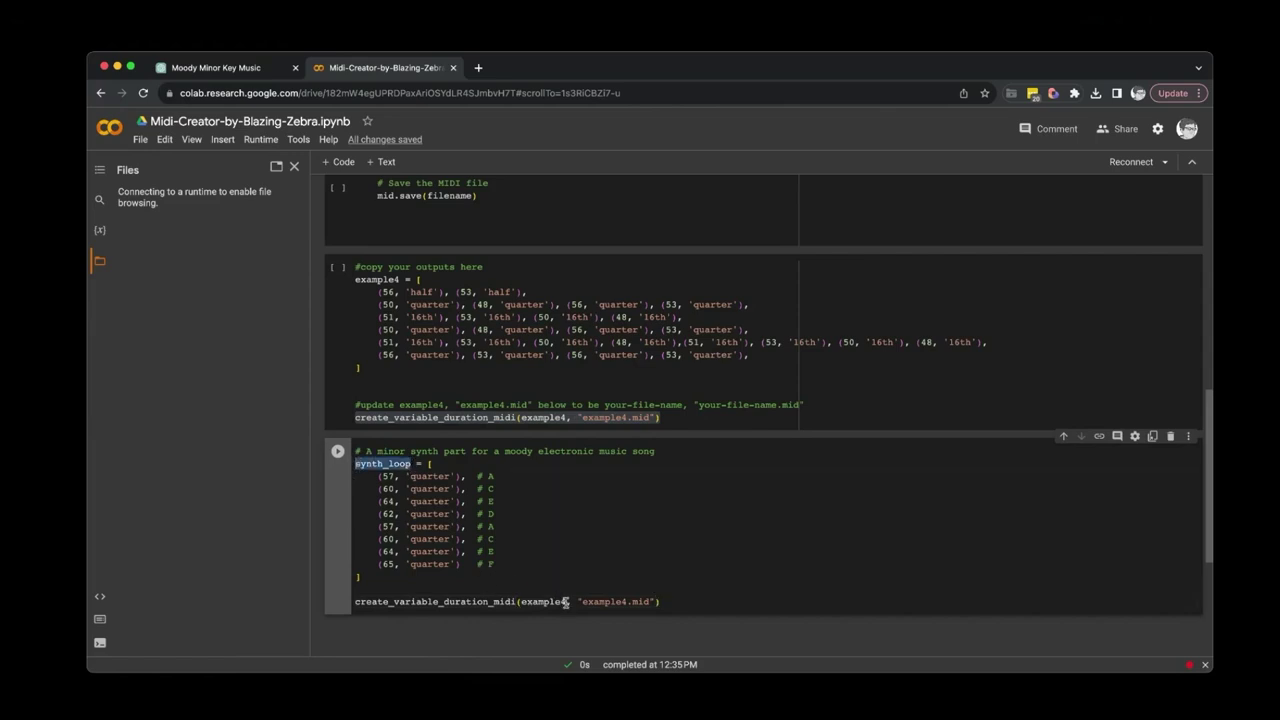
drag(566, 602, 519, 602)
key(super+v)
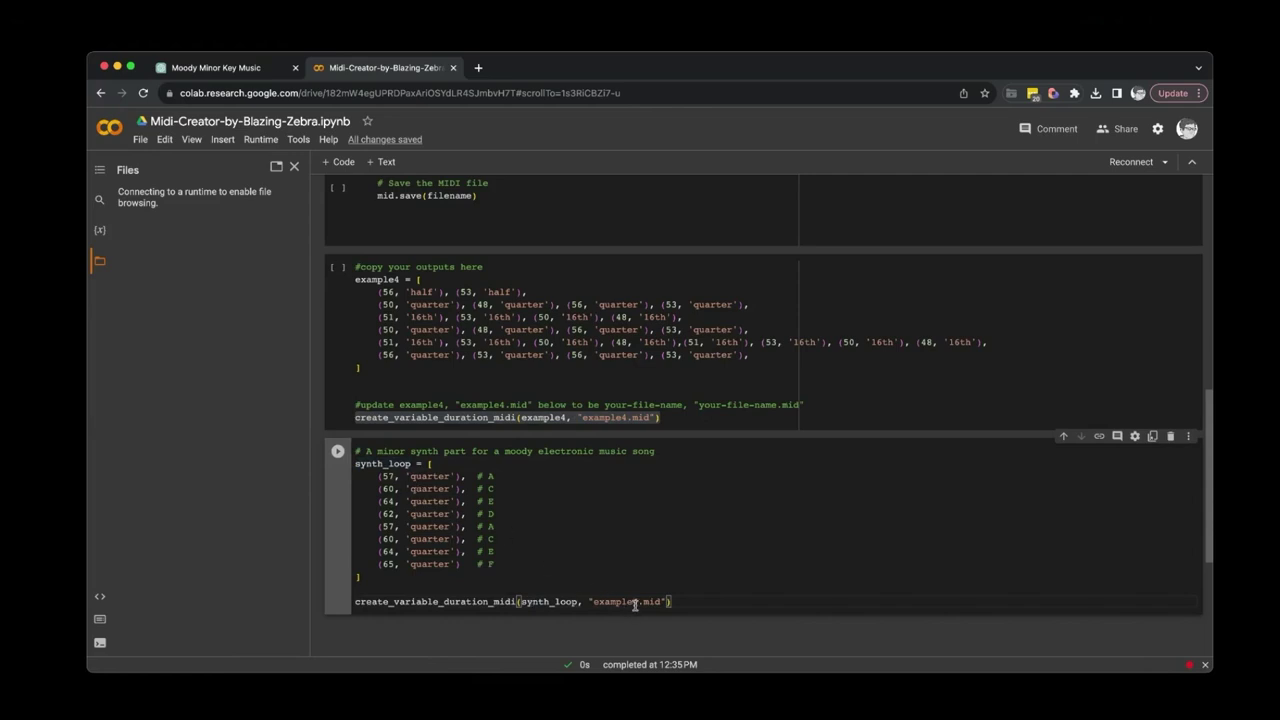
drag(639, 602, 591, 602)
key(super+v)
key(super+F9)
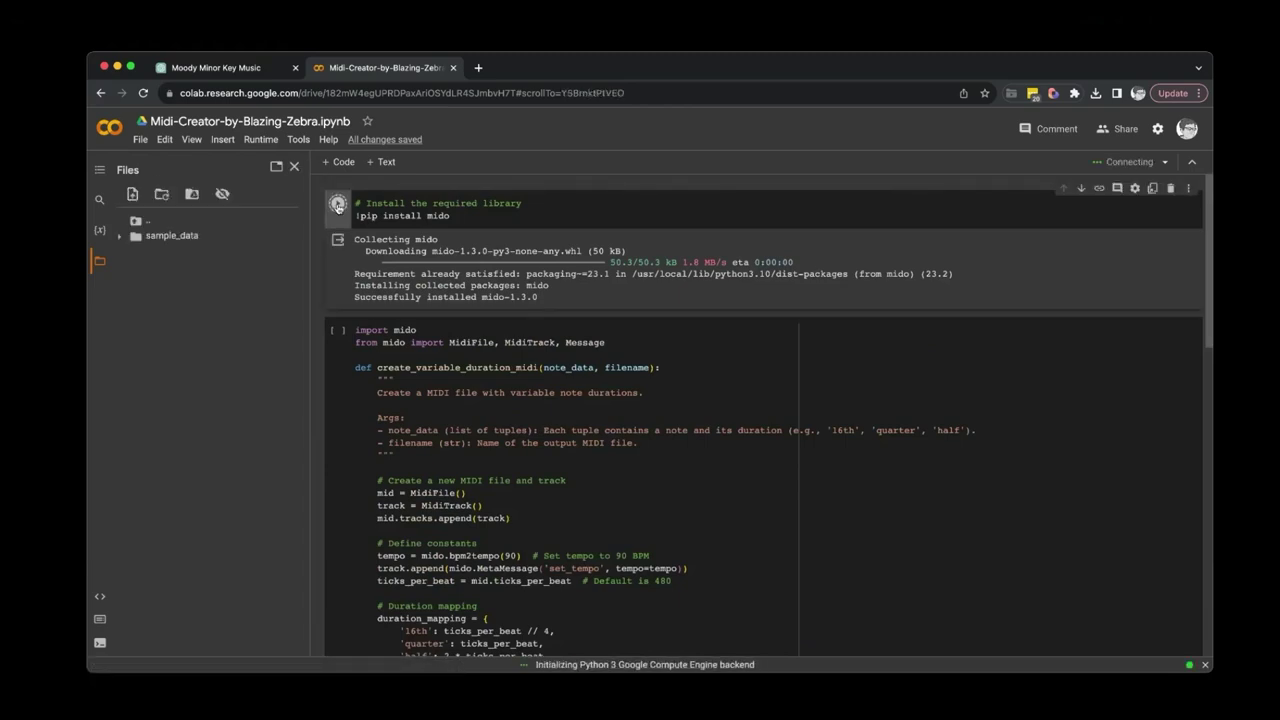
Step: Run the MIDI function definition cell and the synth_loop cell to generate synth_loop.mid
click(339, 330)
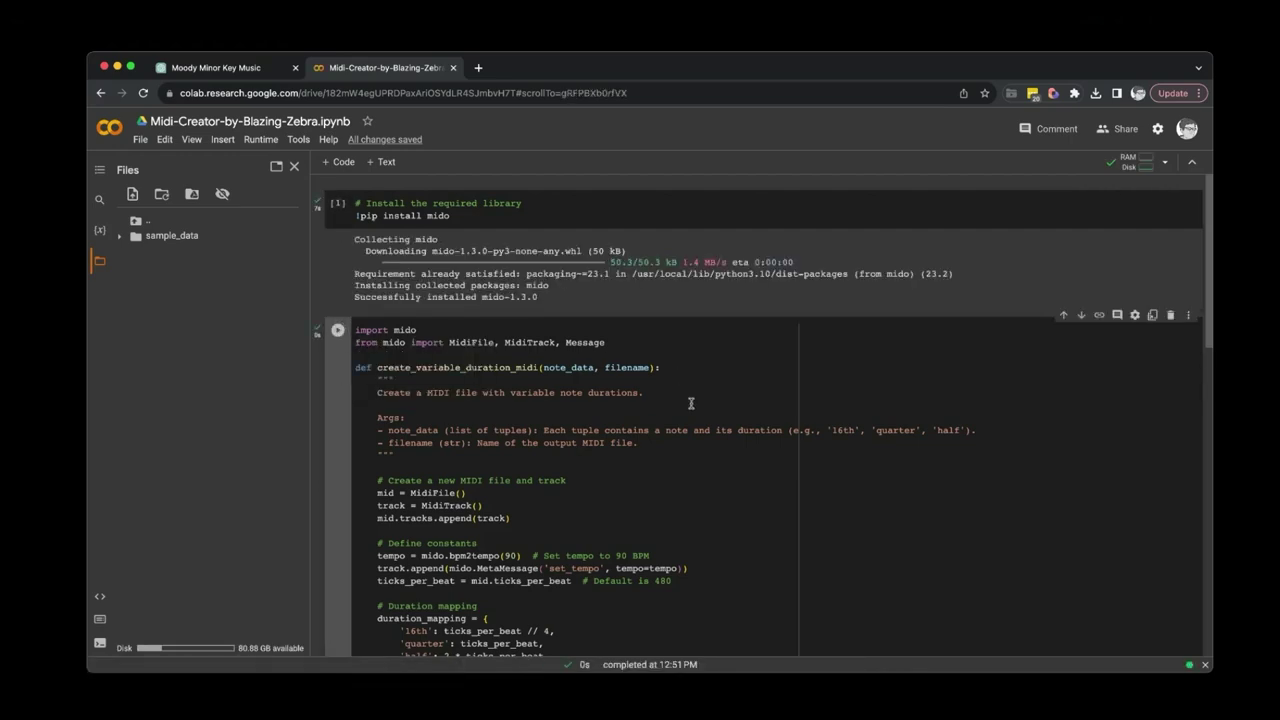
scroll(600, 430, down, 5)
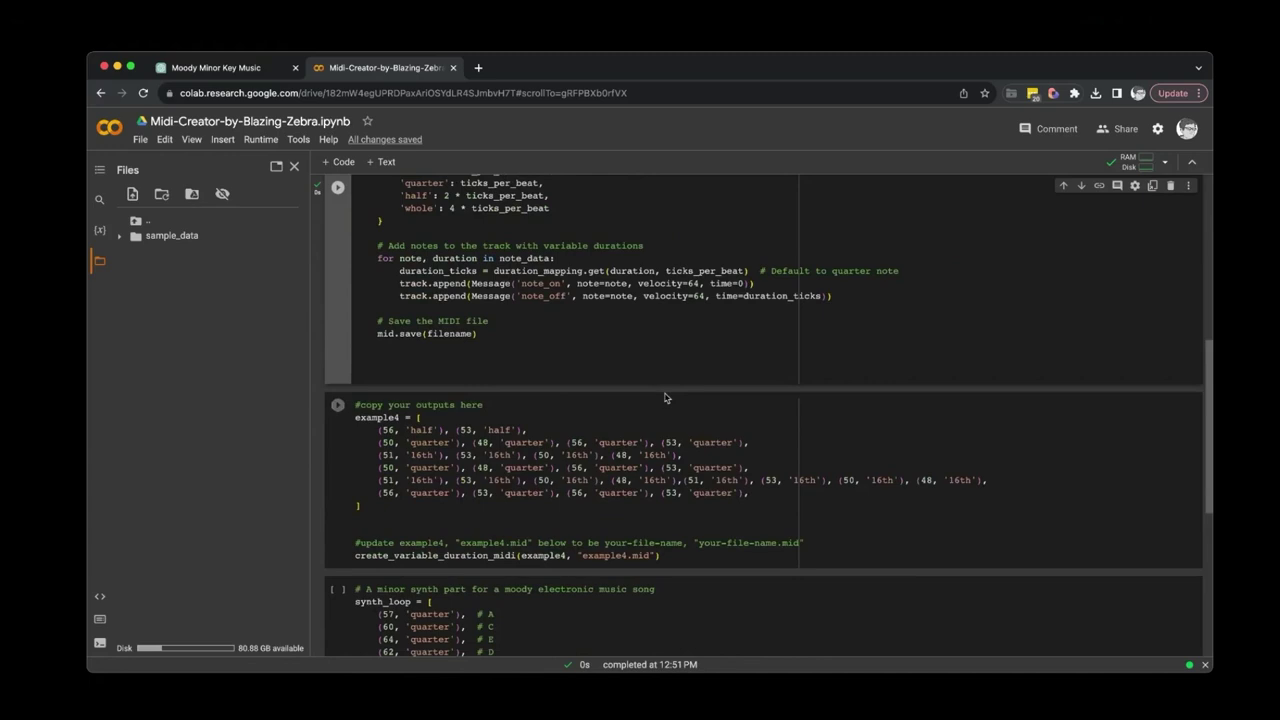
scroll(550, 498, down, 2)
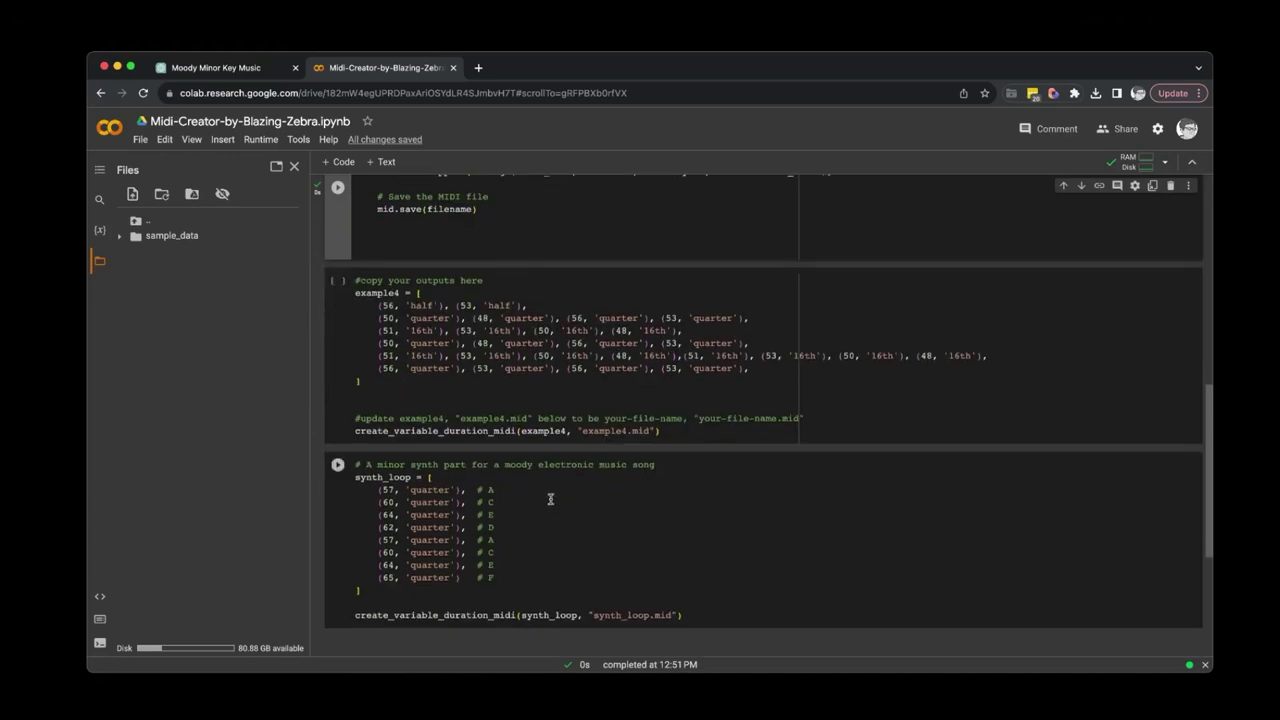
click(338, 466)
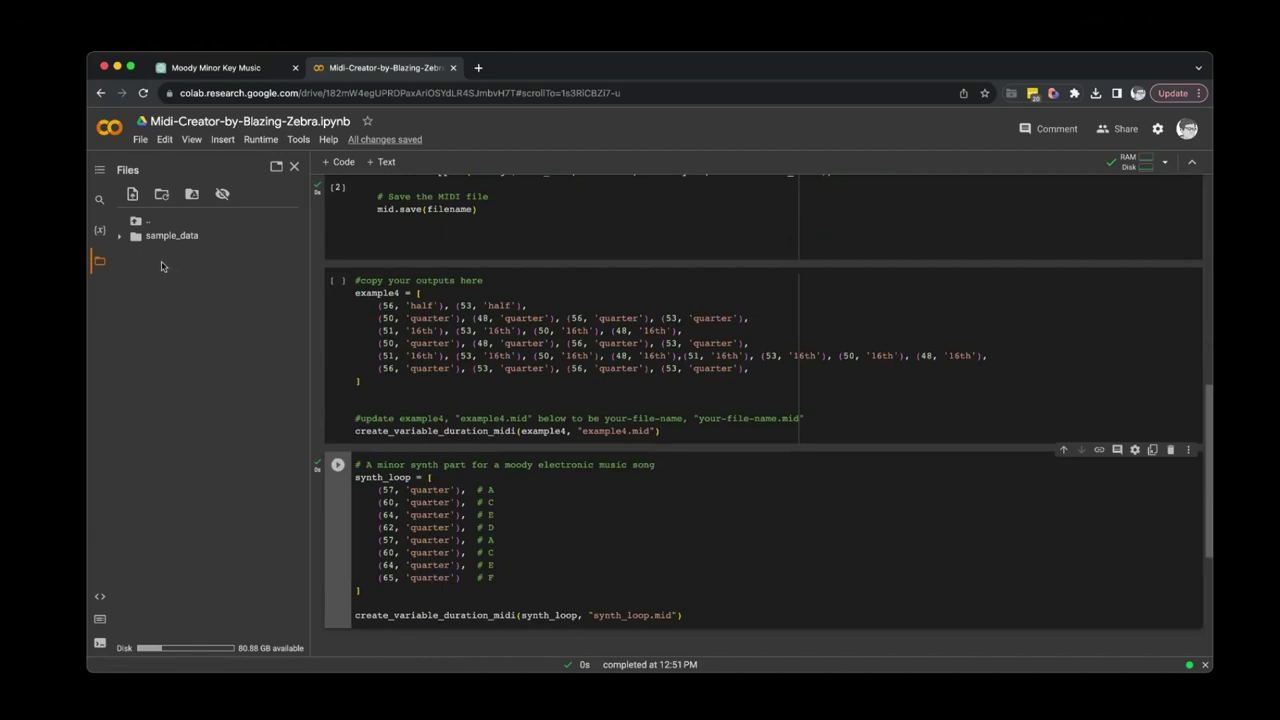
Step: Refresh the Files panel and download the 105 B synth_loop.mid to the computer
click(162, 195)
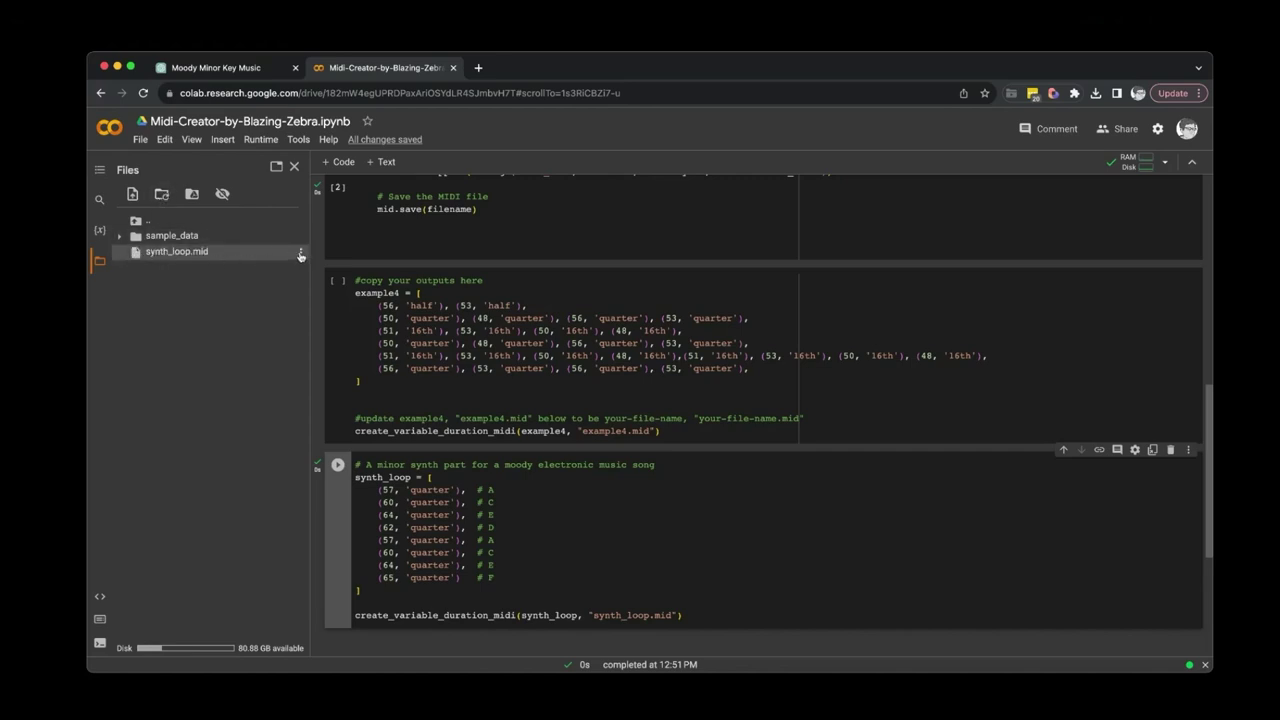
click(301, 254)
click(285, 259)
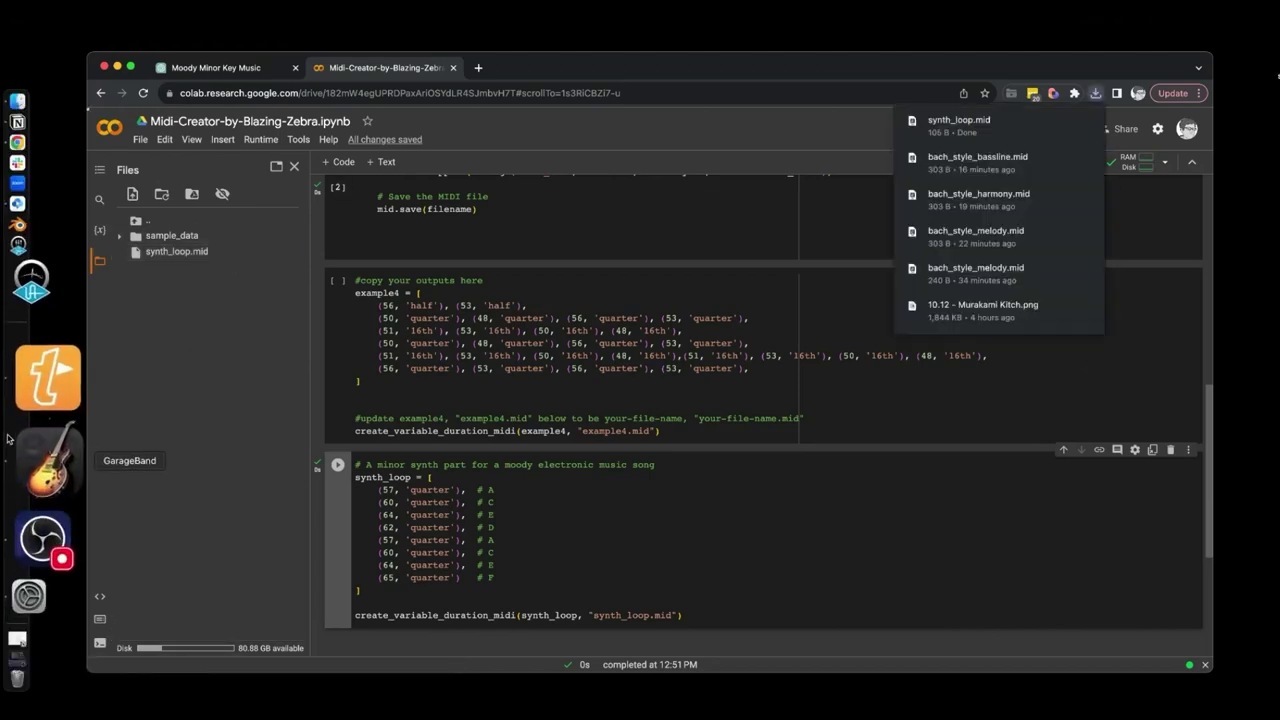
Step: Start an empty GarageBand project with one software instrument track and show the Synthesizer sounds
click(46, 434)
double_click(586, 304)
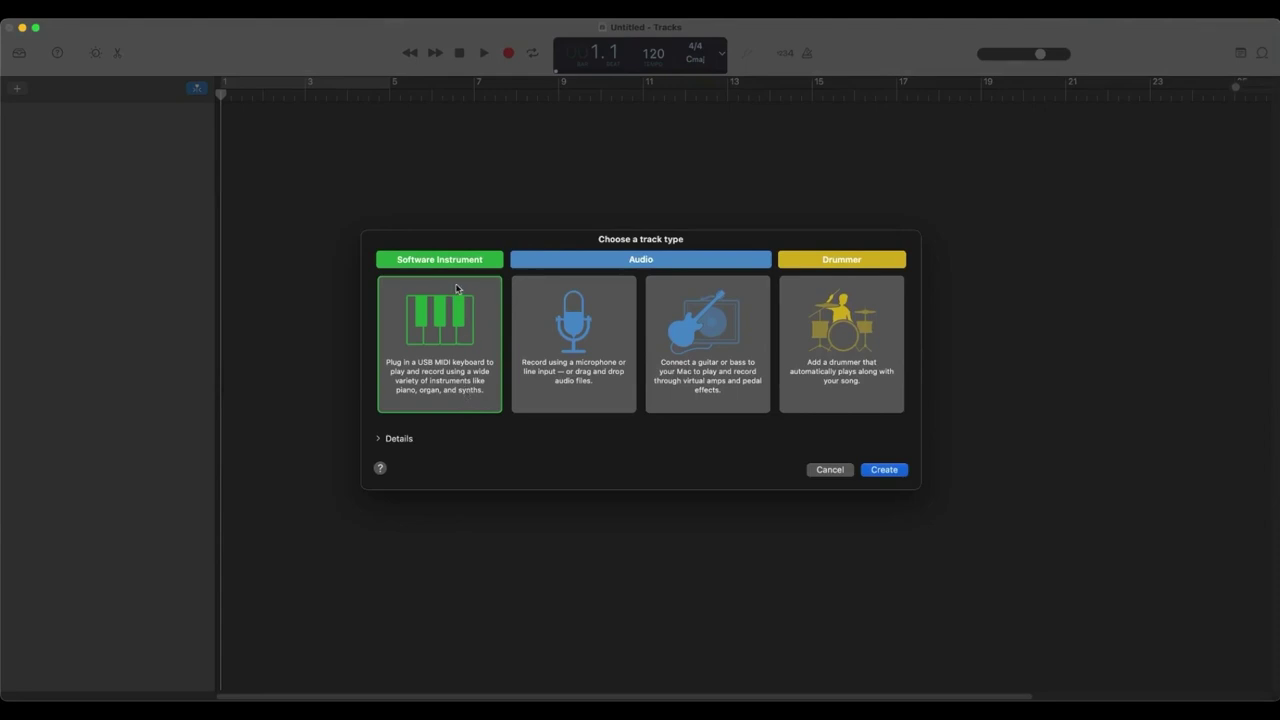
click(879, 472)
click(306, 475)
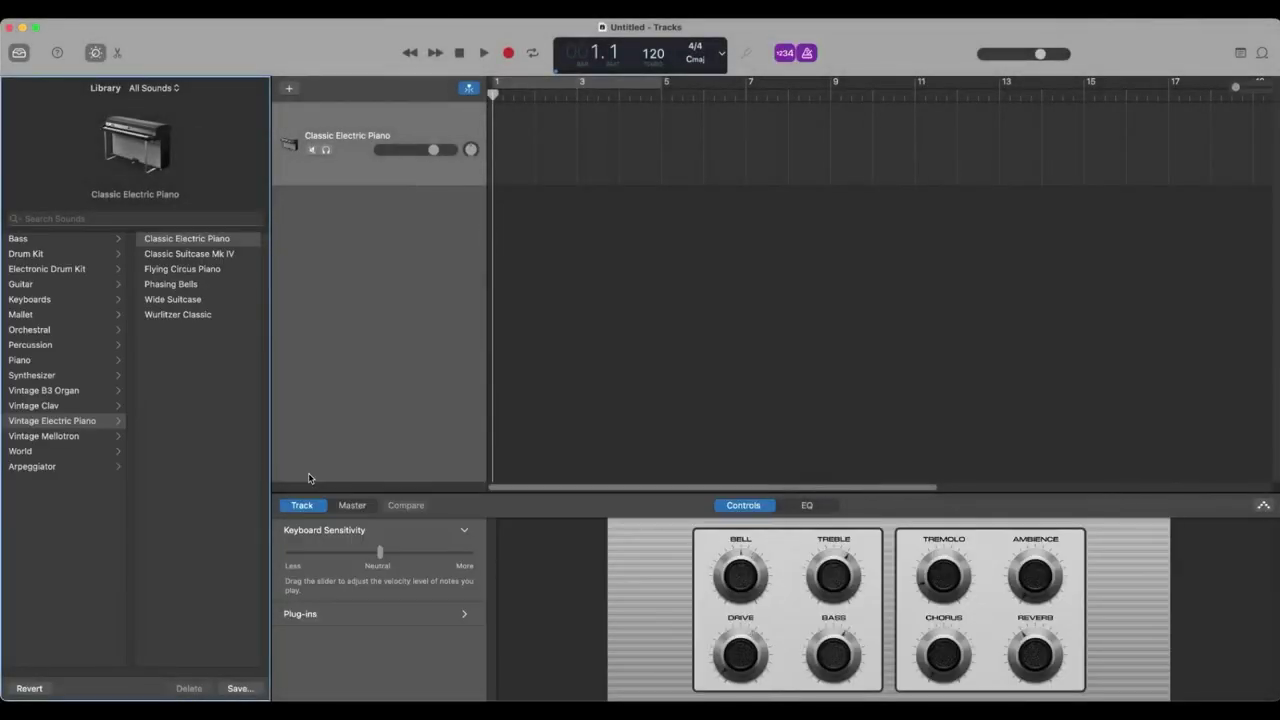
click(55, 376)
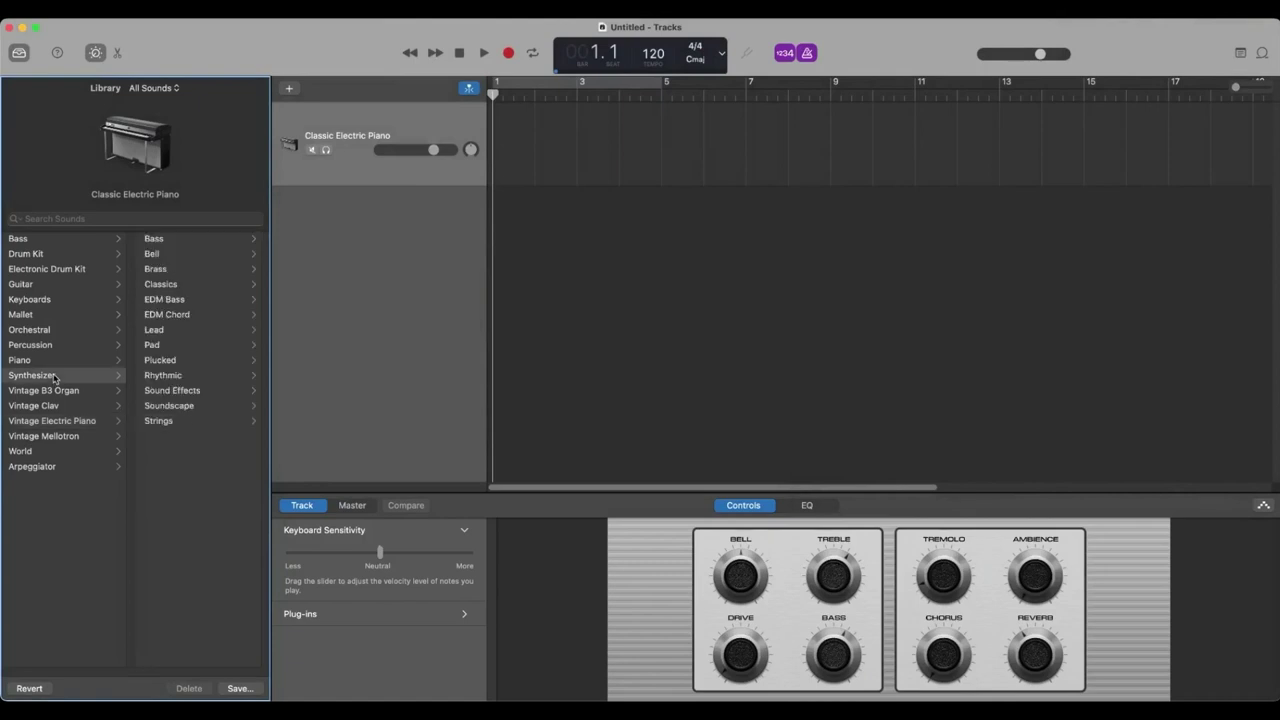
Step: Set the track sound to Lead > Analog Mono Lead and place synth_loop.mid at its start
click(168, 330)
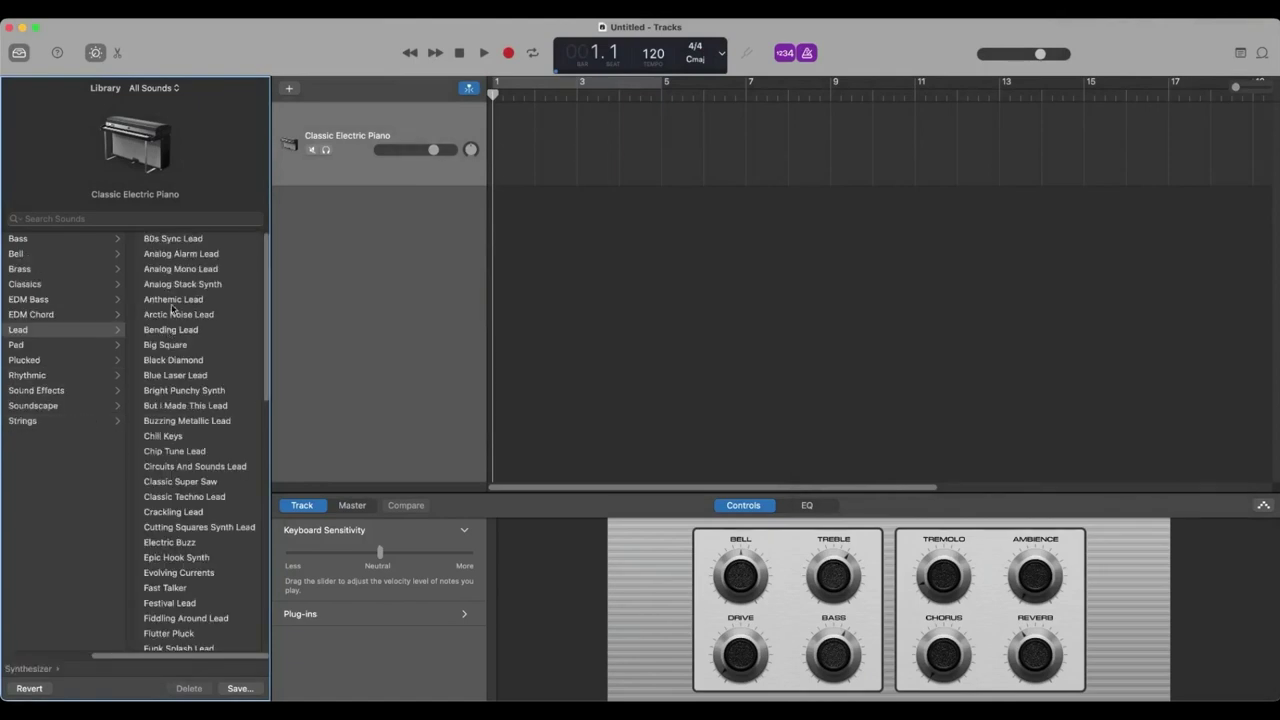
click(177, 269)
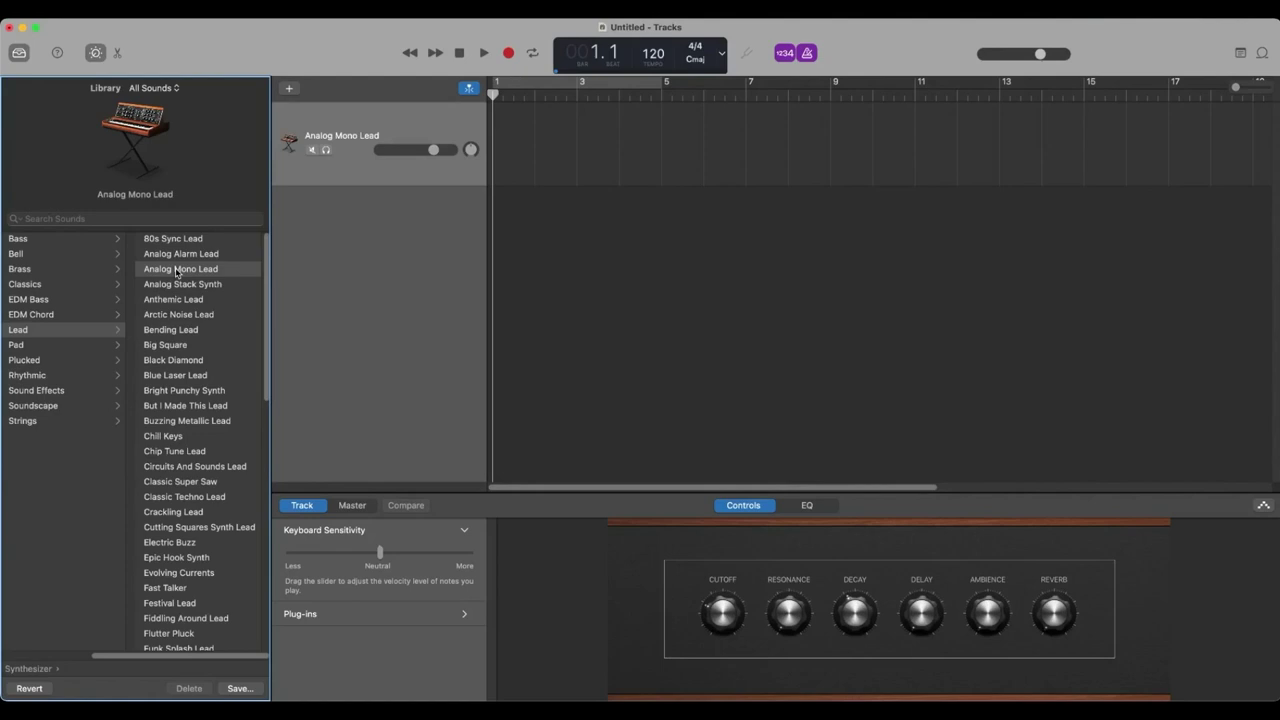
drag(951, 60, 495, 124)
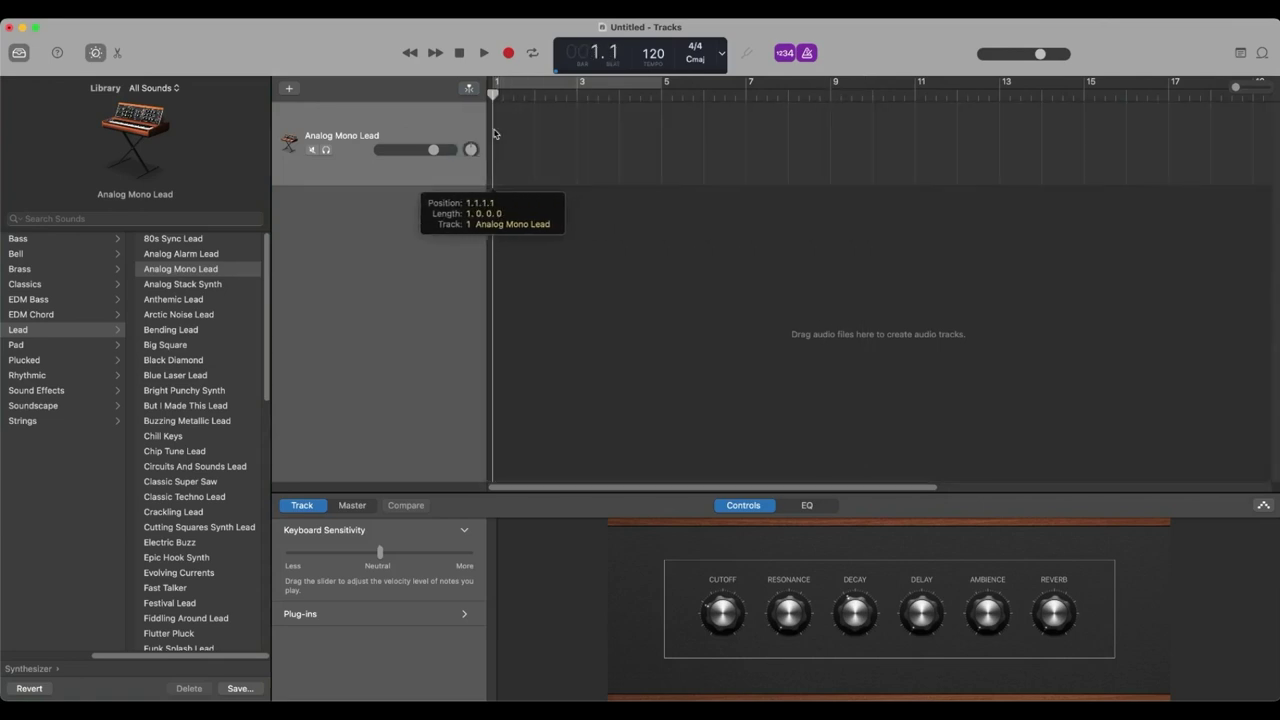
Step: Play the synth_loop region, then turn on cycle looping over its bars and replay it
key(space)
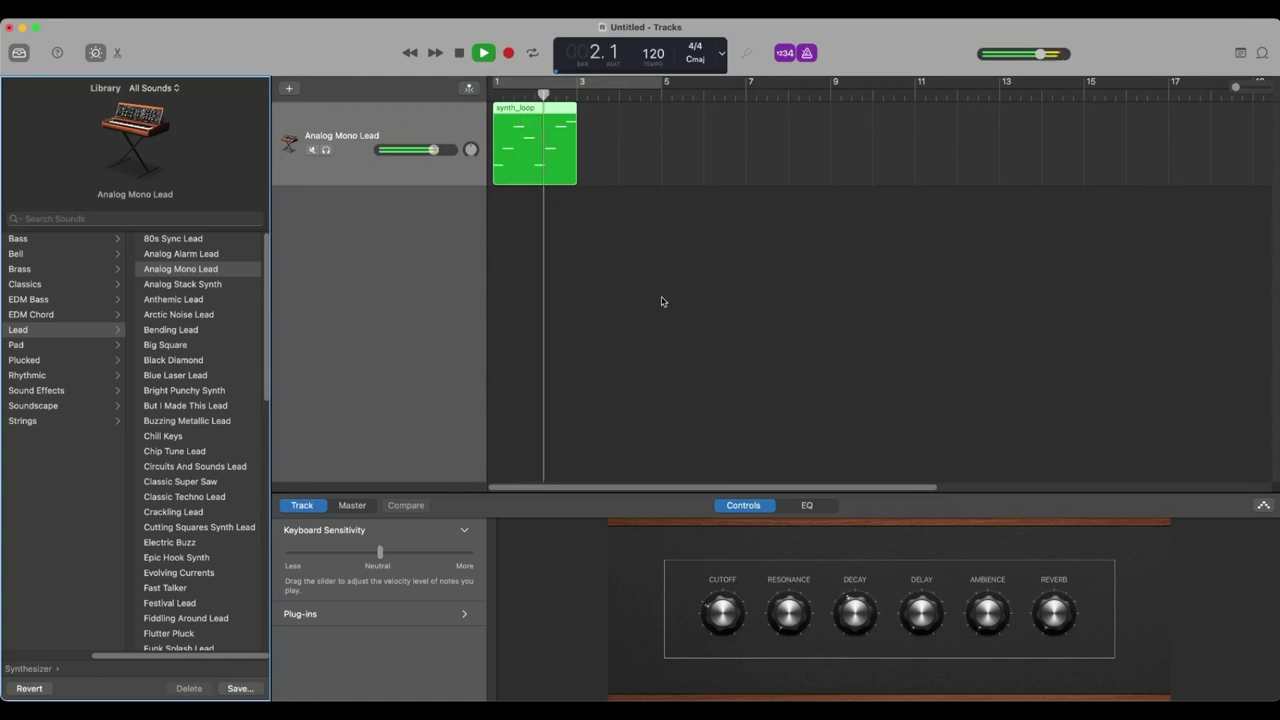
key(space)
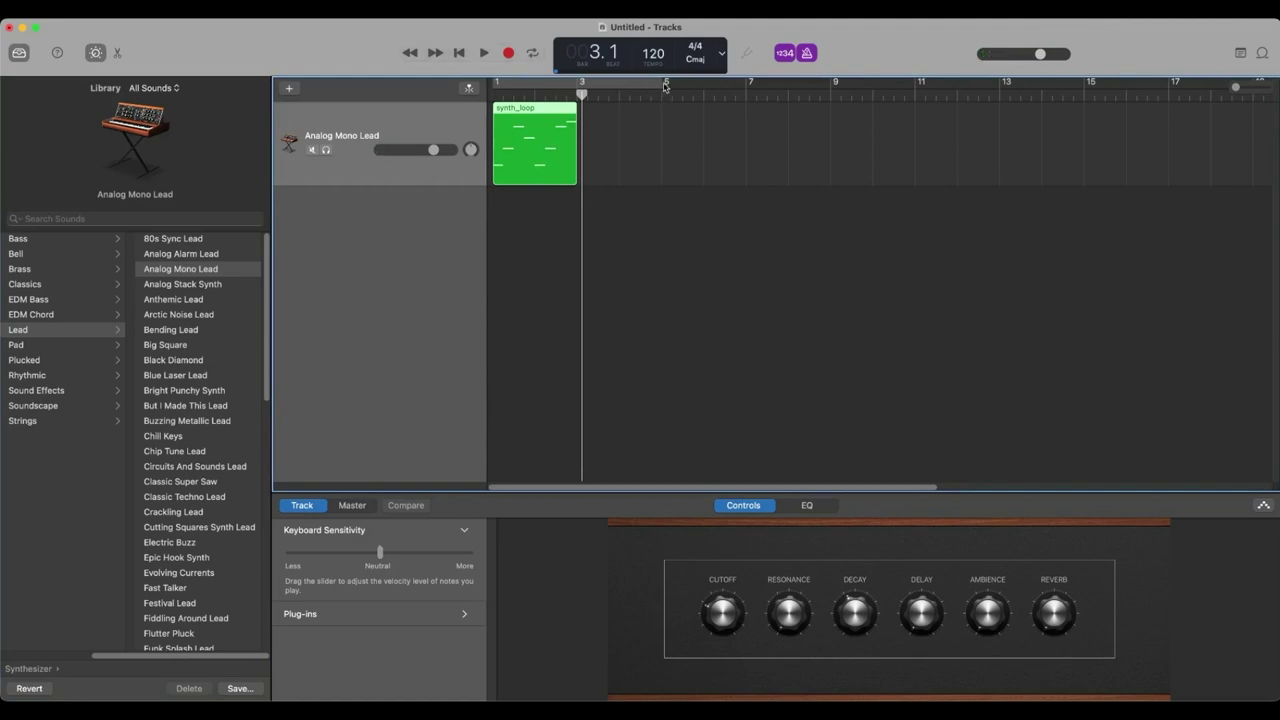
key(super+u)
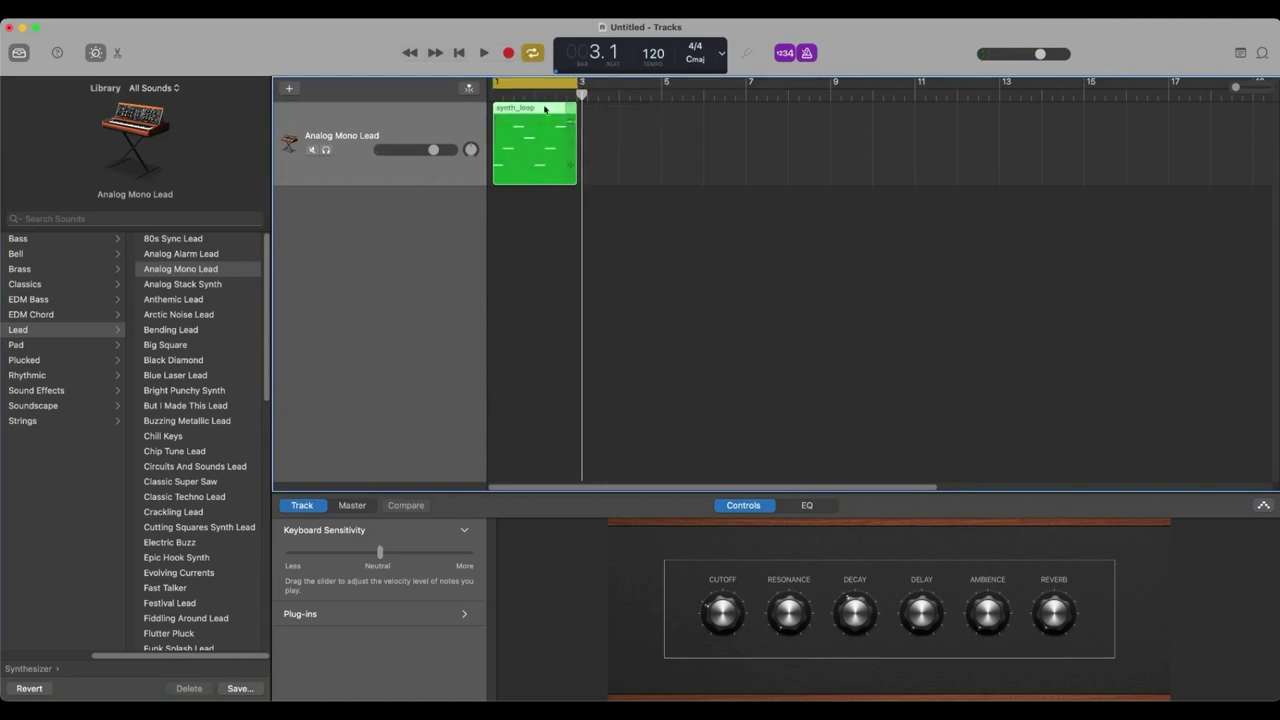
click(520, 250)
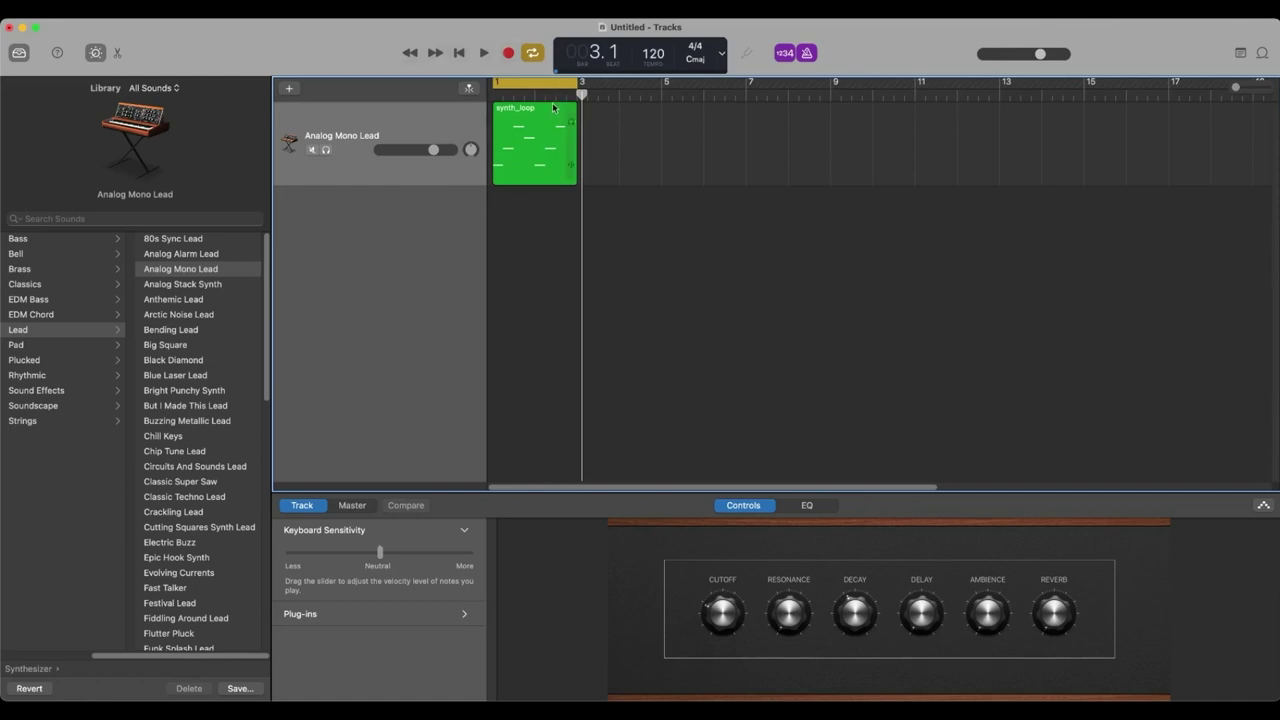
key(space)
Step: Ask ChatGPT for a counter-melody harmonizing with synth_loop and copy the returned counter_melody code
mouse_move(2, 500)
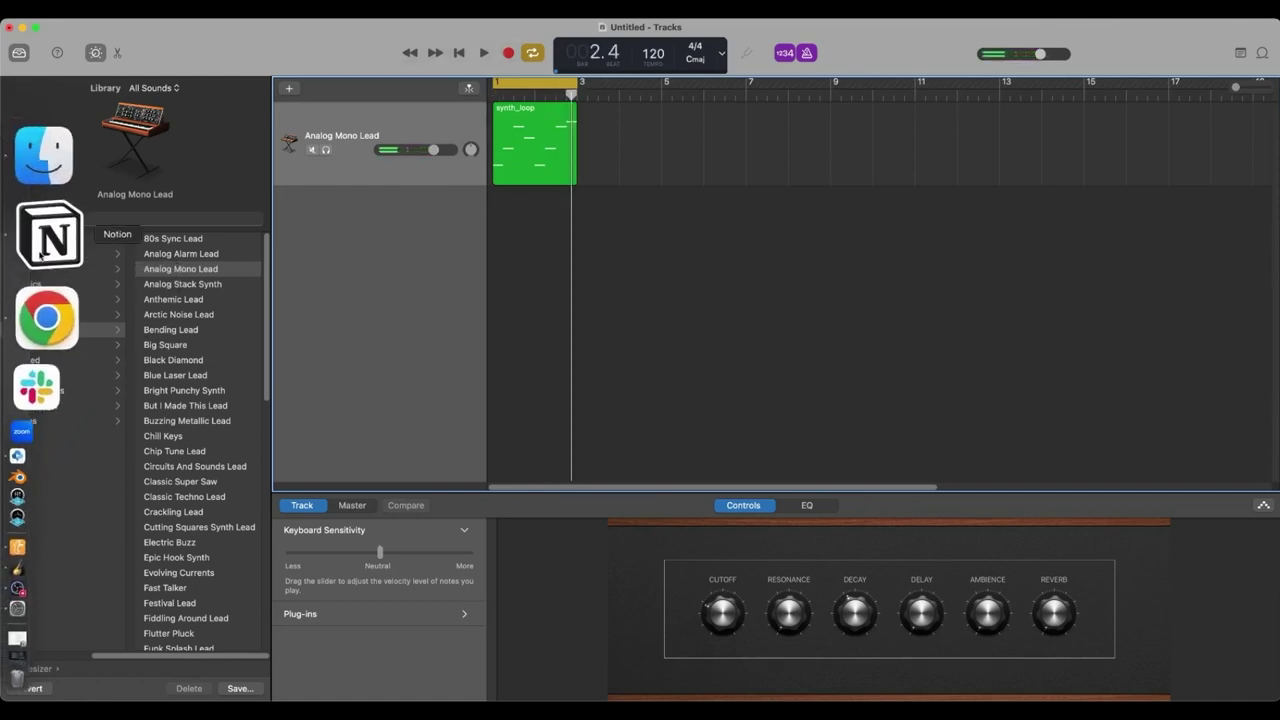
click(35, 276)
text(Great, can you now create a counter melody to this one that harmonizes with it in interesting ways?)
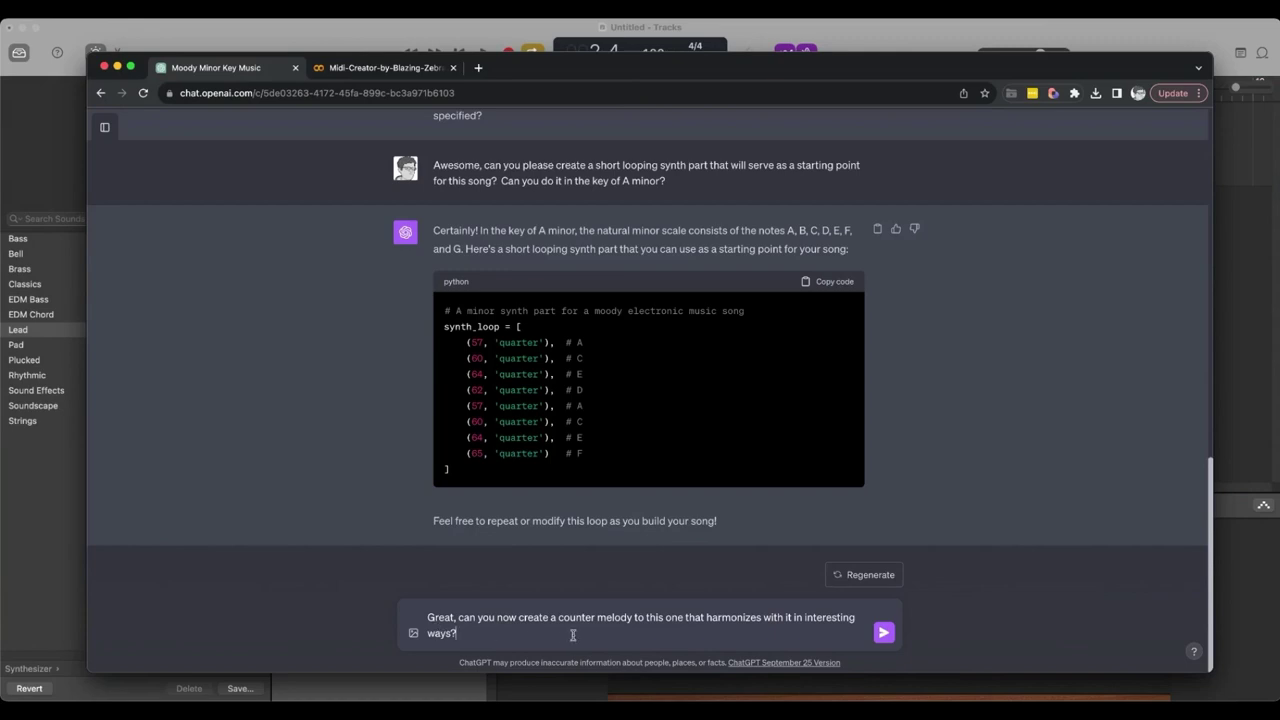
click(884, 633)
click(830, 244)
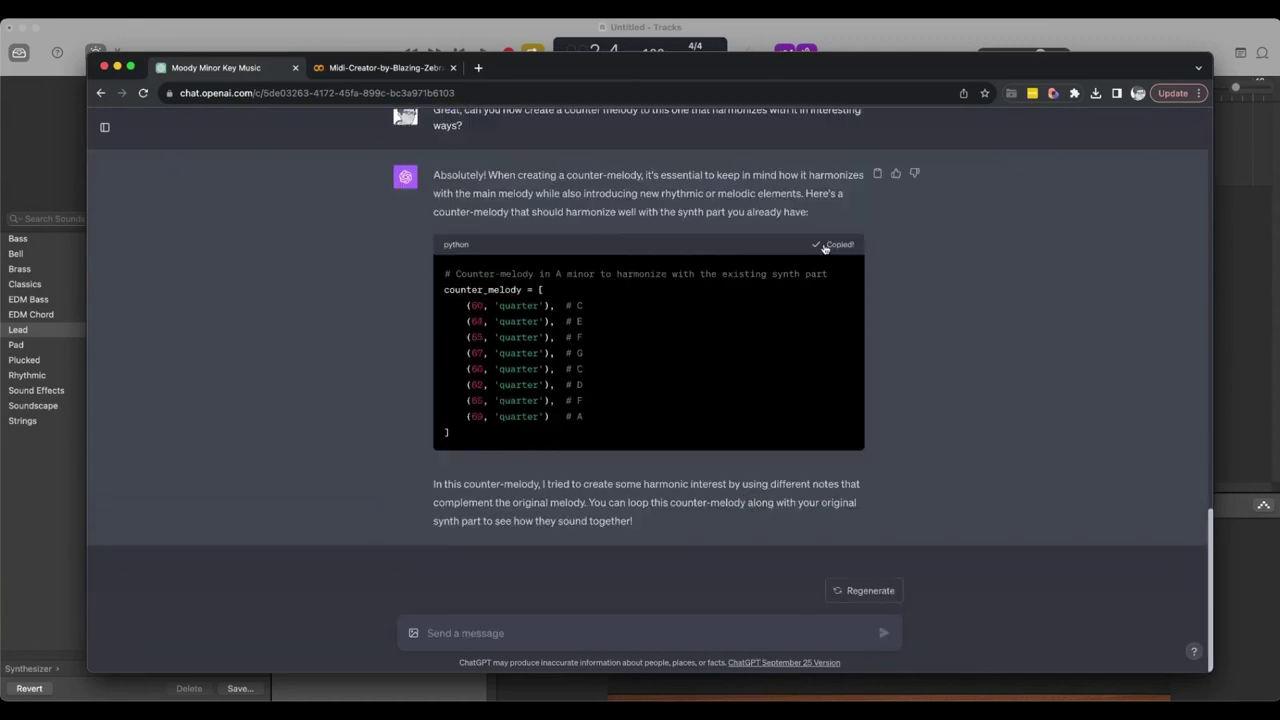
Step: Replace the synth_loop notes with counter_melody in the Colab cell, renaming the output to counter_melody.mid
click(345, 68)
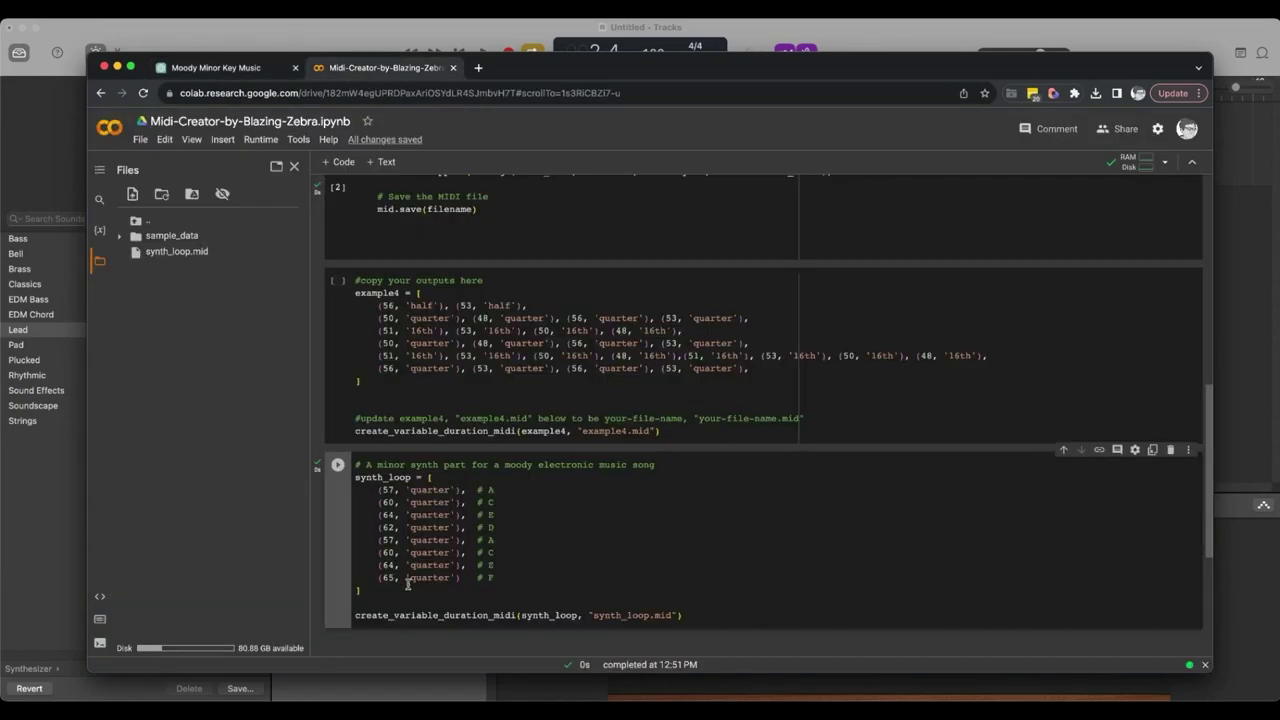
drag(387, 594, 341, 478)
key(super+v)
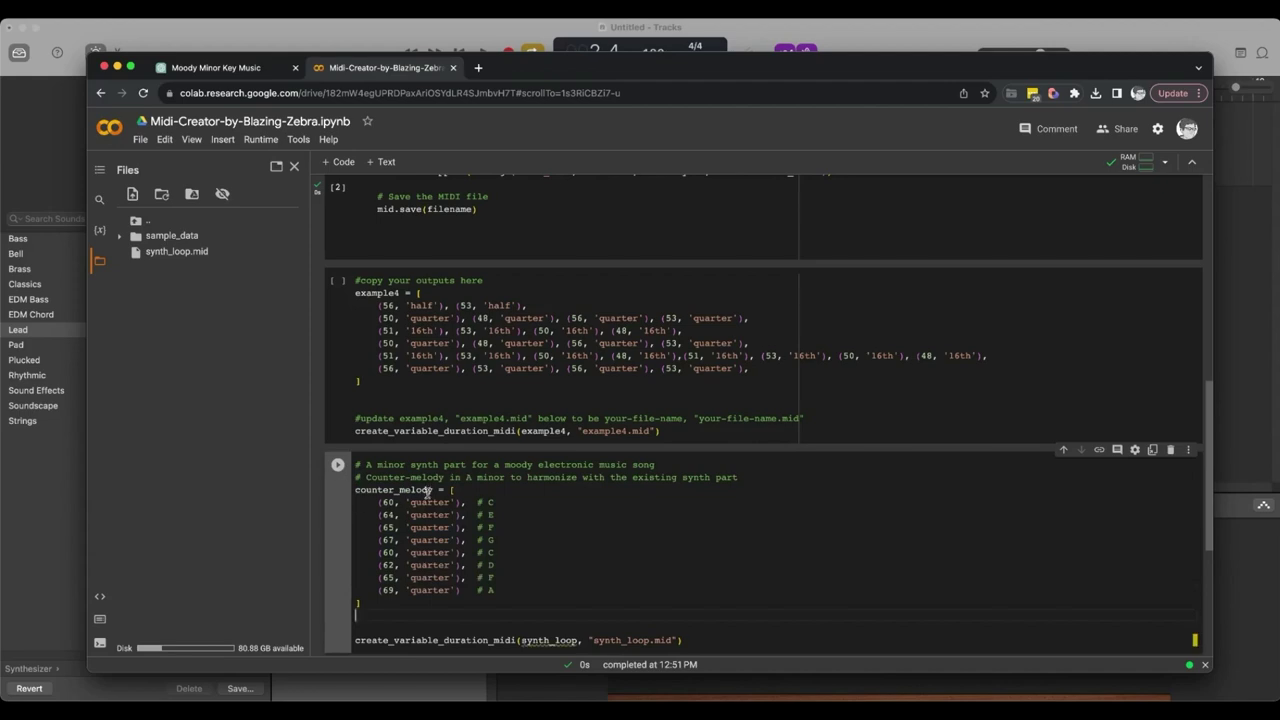
drag(740, 477, 339, 466)
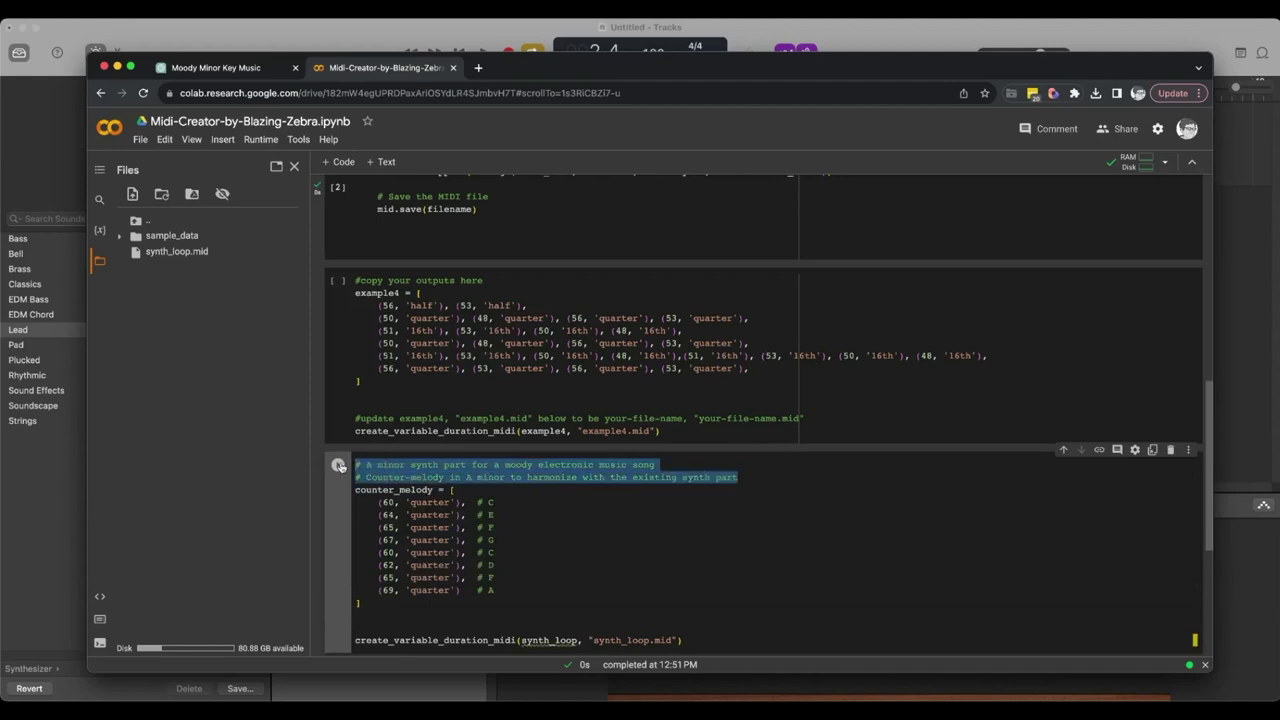
key(BackSpace)
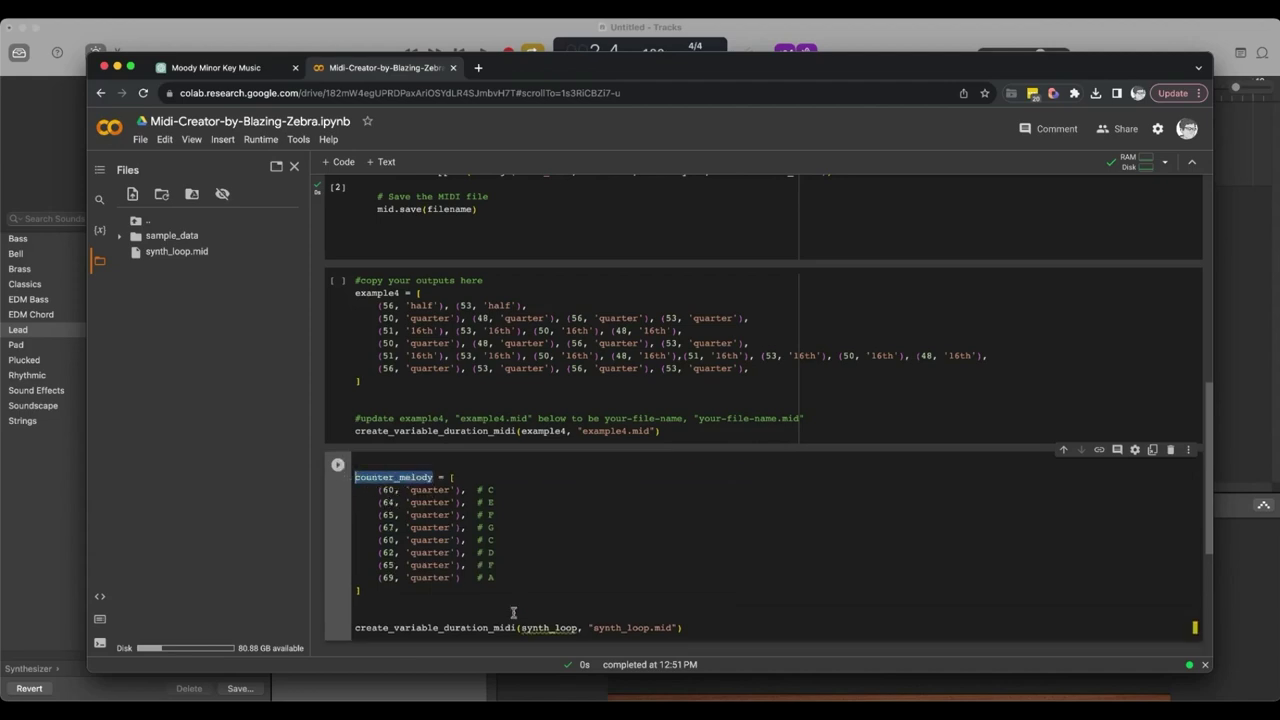
drag(576, 627, 521, 630)
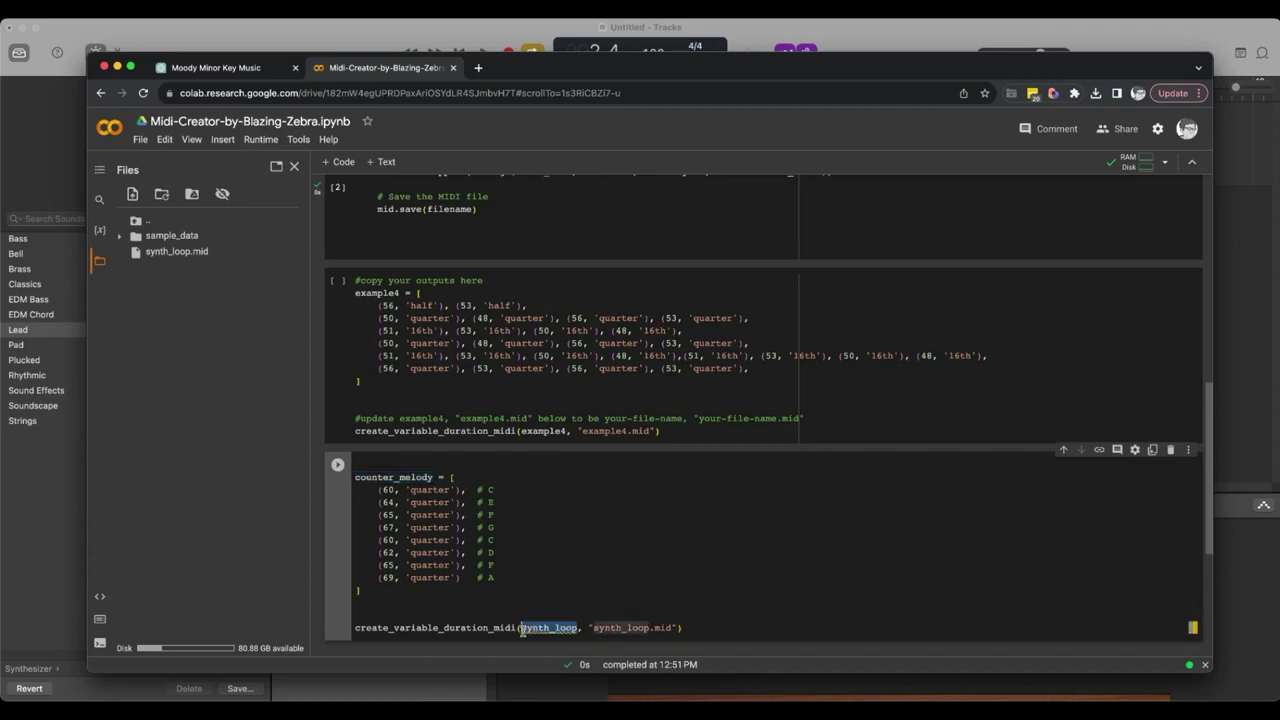
text(counter_melody)
drag(672, 628, 617, 628)
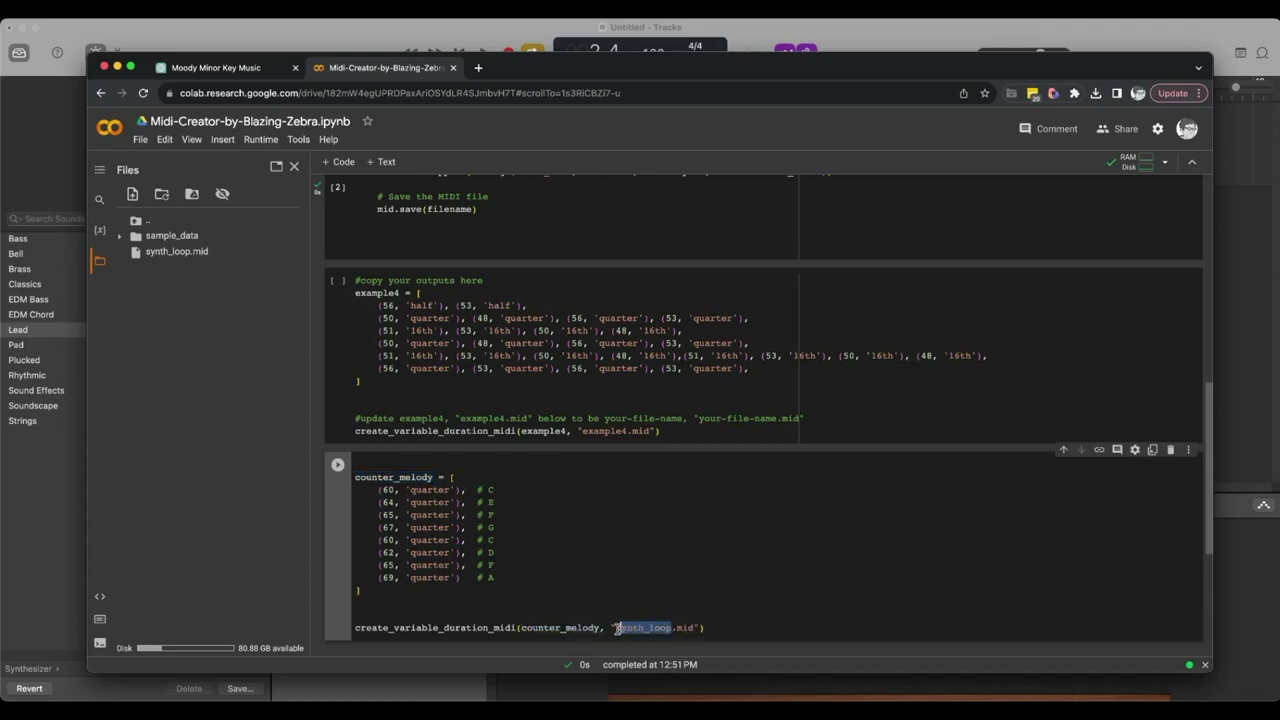
text(counter_melody)
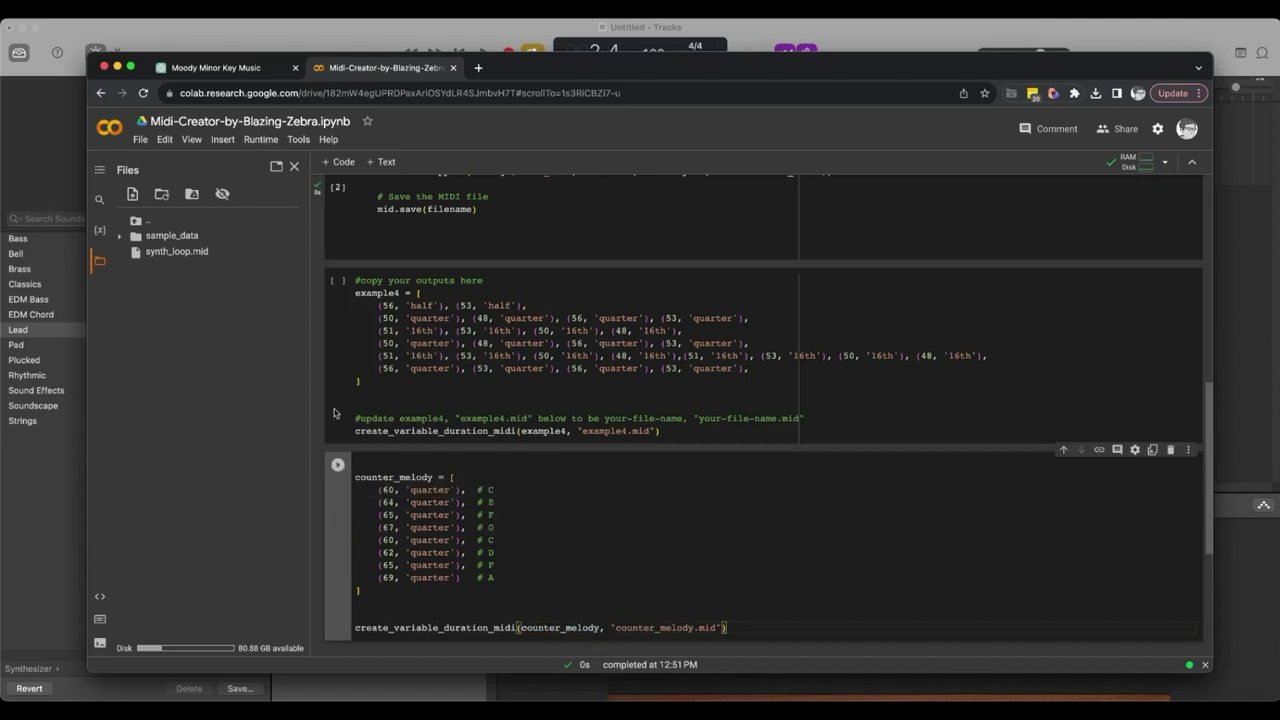
Step: Run the cell and download the generated 105 B counter_melody.mid
click(338, 464)
click(161, 197)
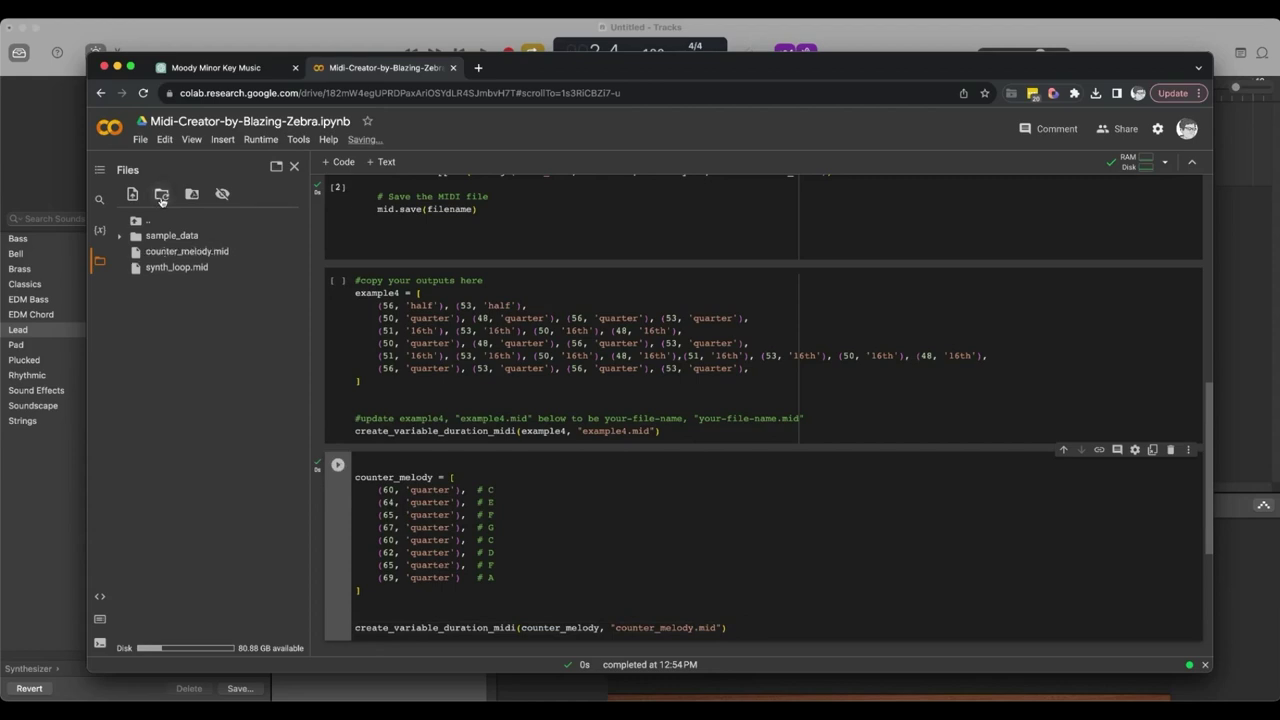
click(301, 255)
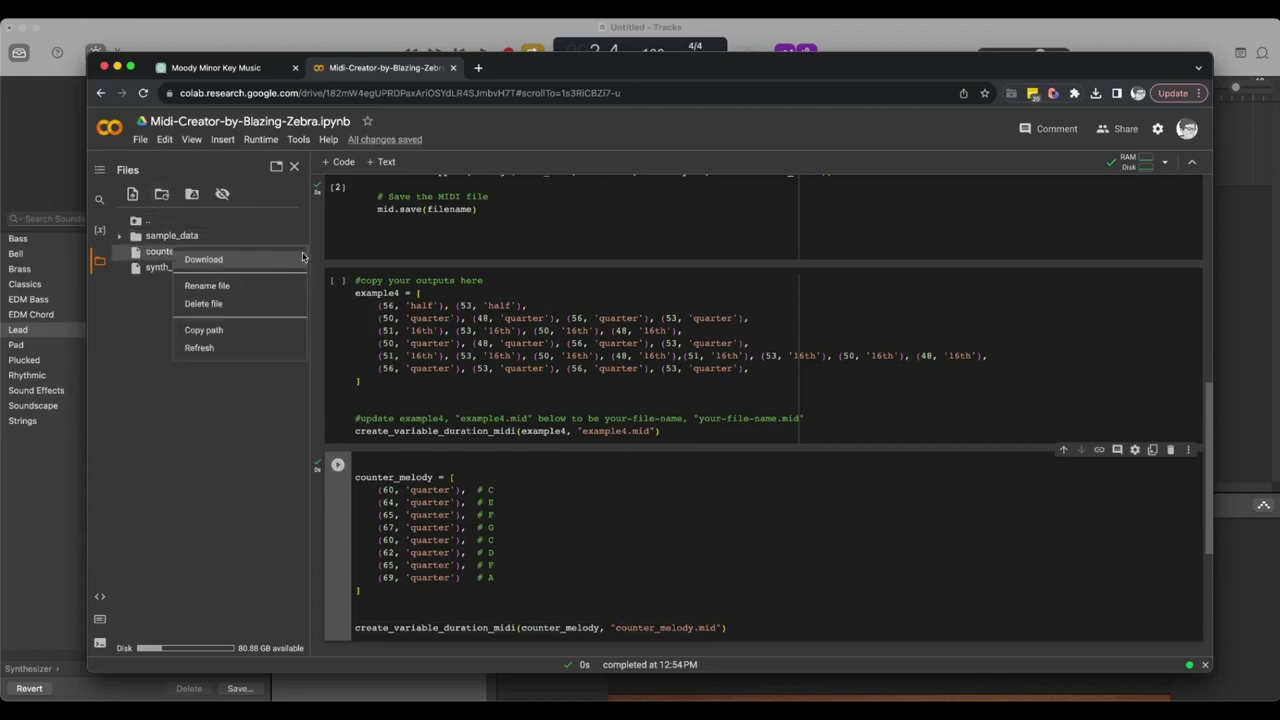
click(278, 266)
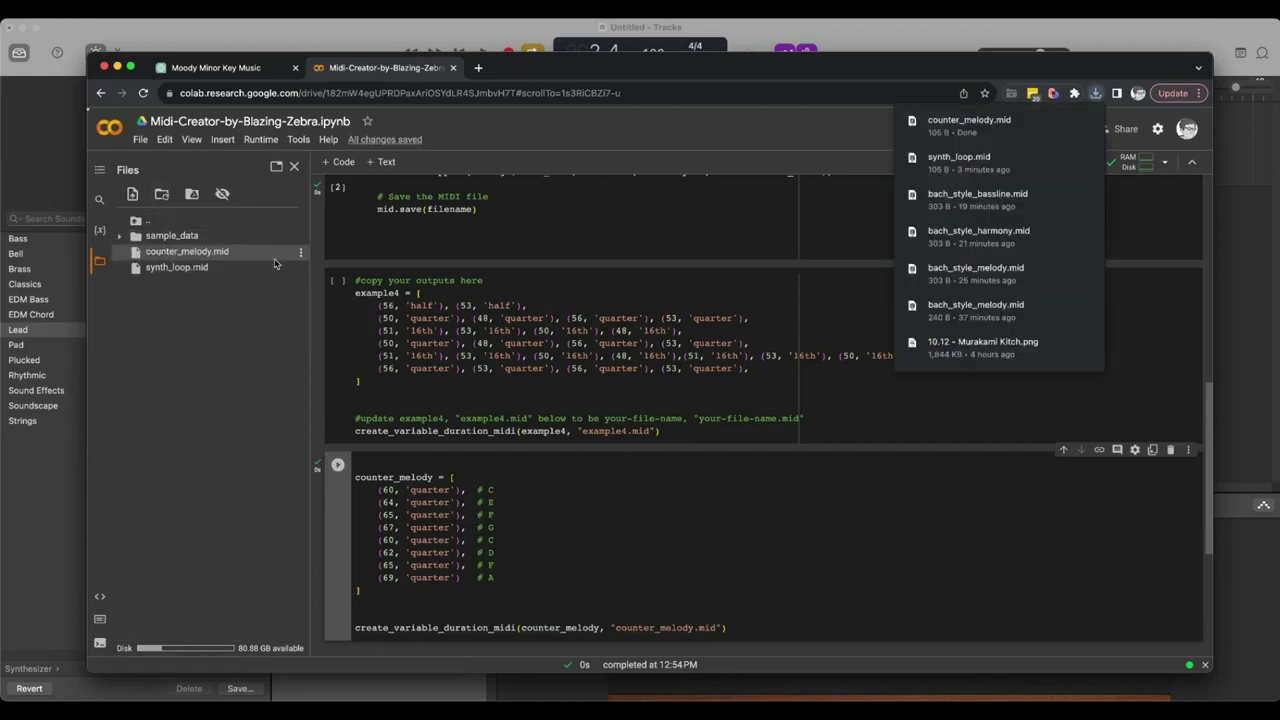
Step: Add a software instrument track with Synthesizer > Pad > Autumn Haze and import counter_melody.mid at its start, keeping the tempo
key(super+Tab)
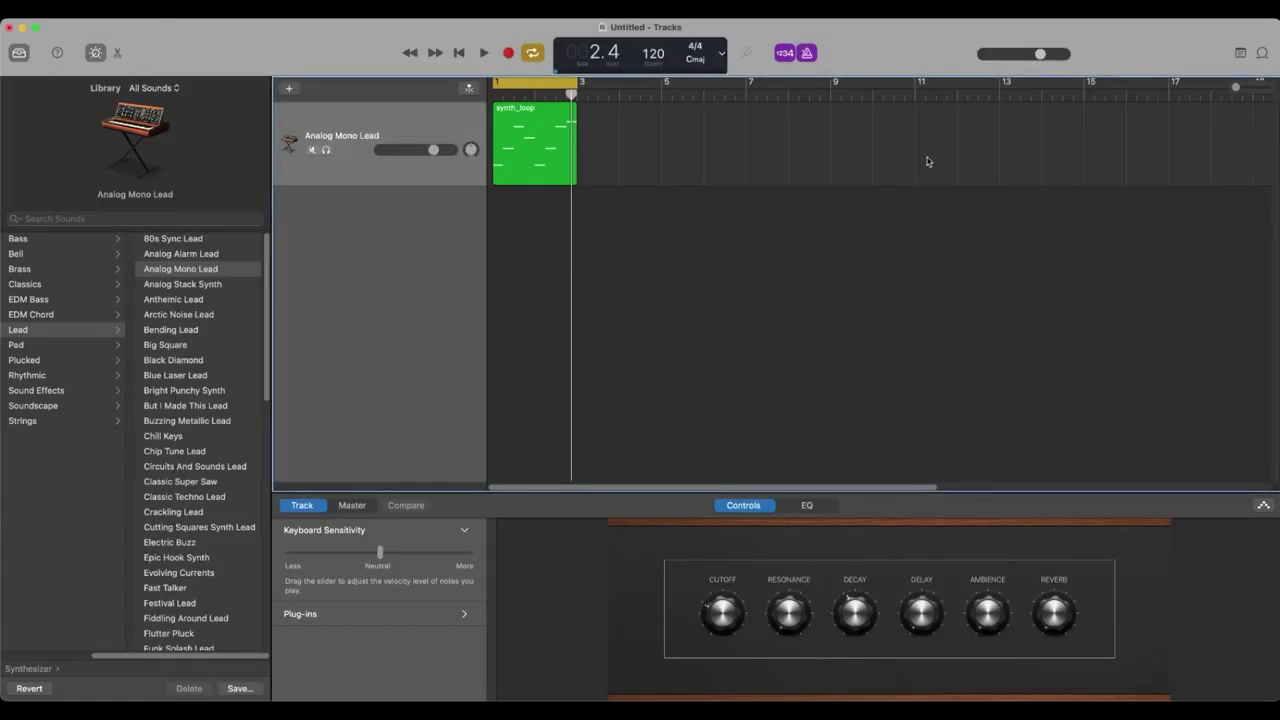
click(173, 14)
click(172, 29)
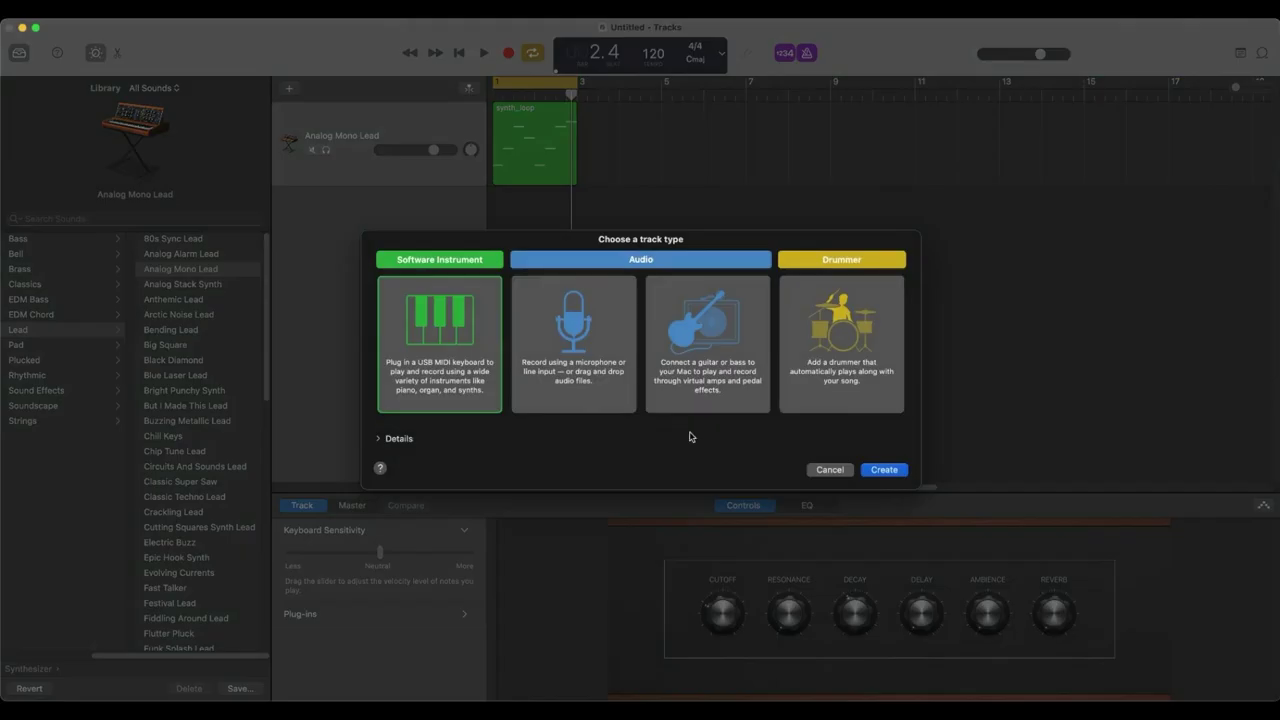
click(884, 470)
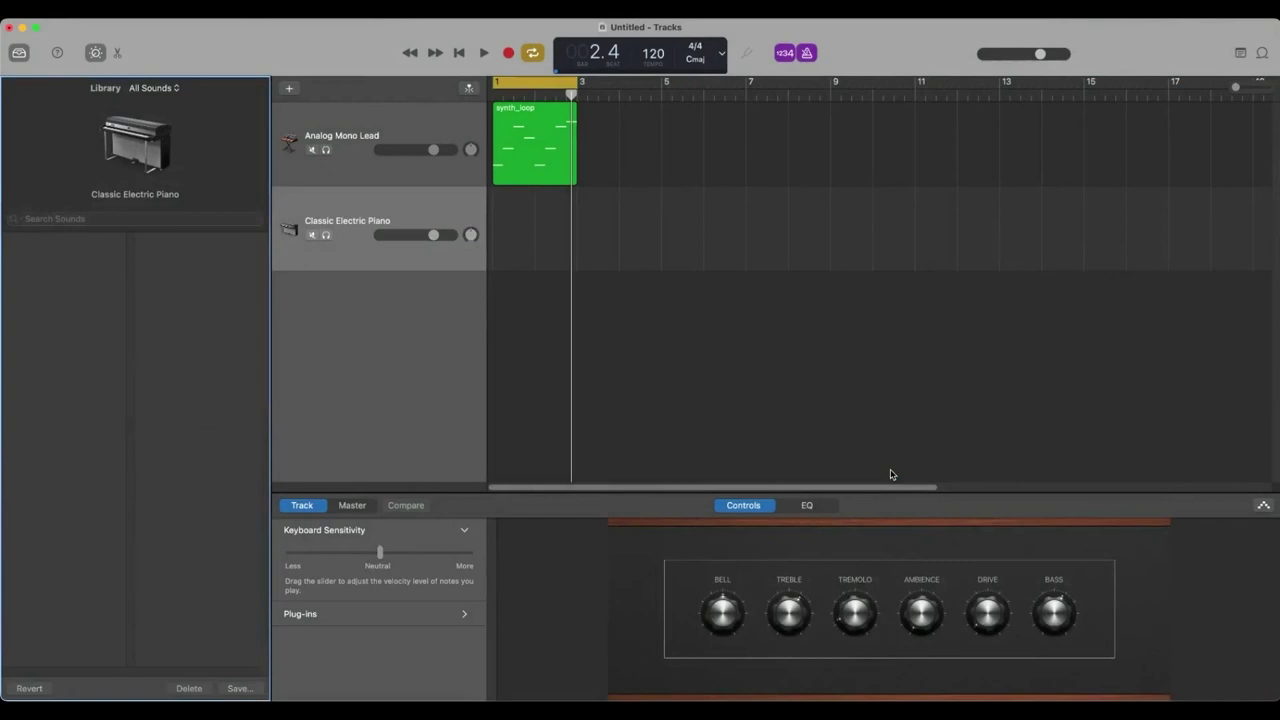
click(54, 376)
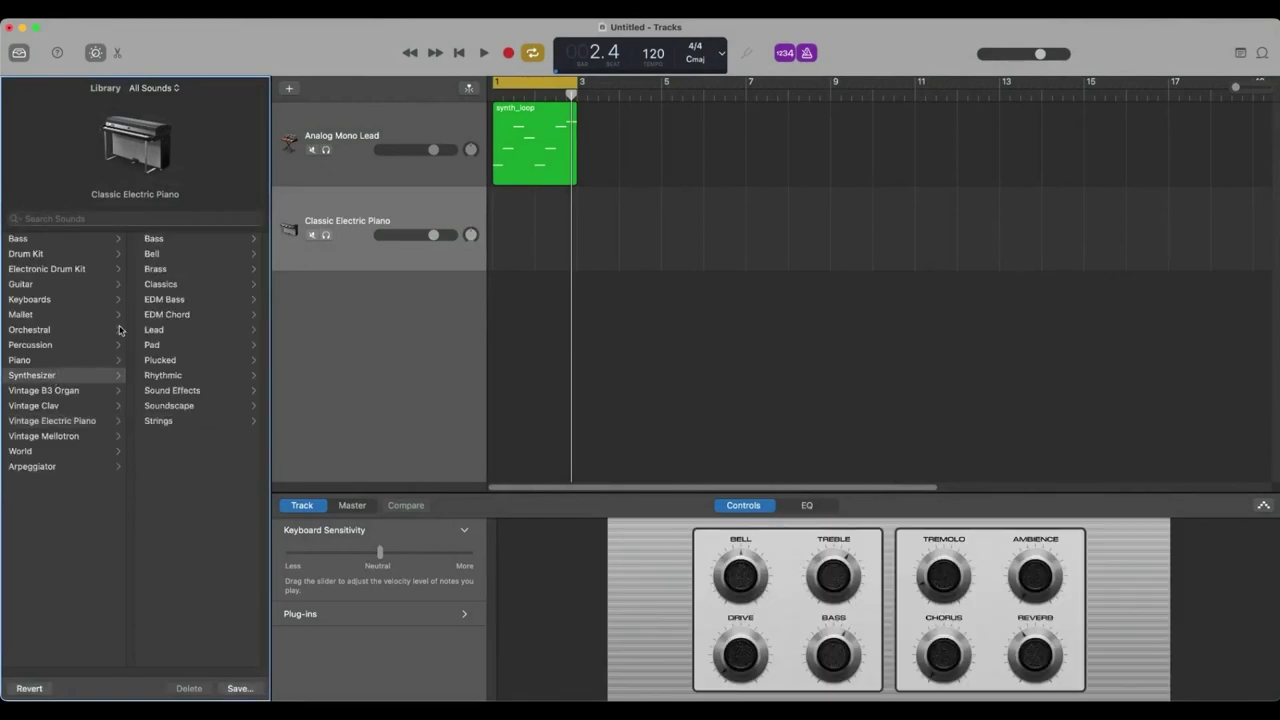
click(155, 344)
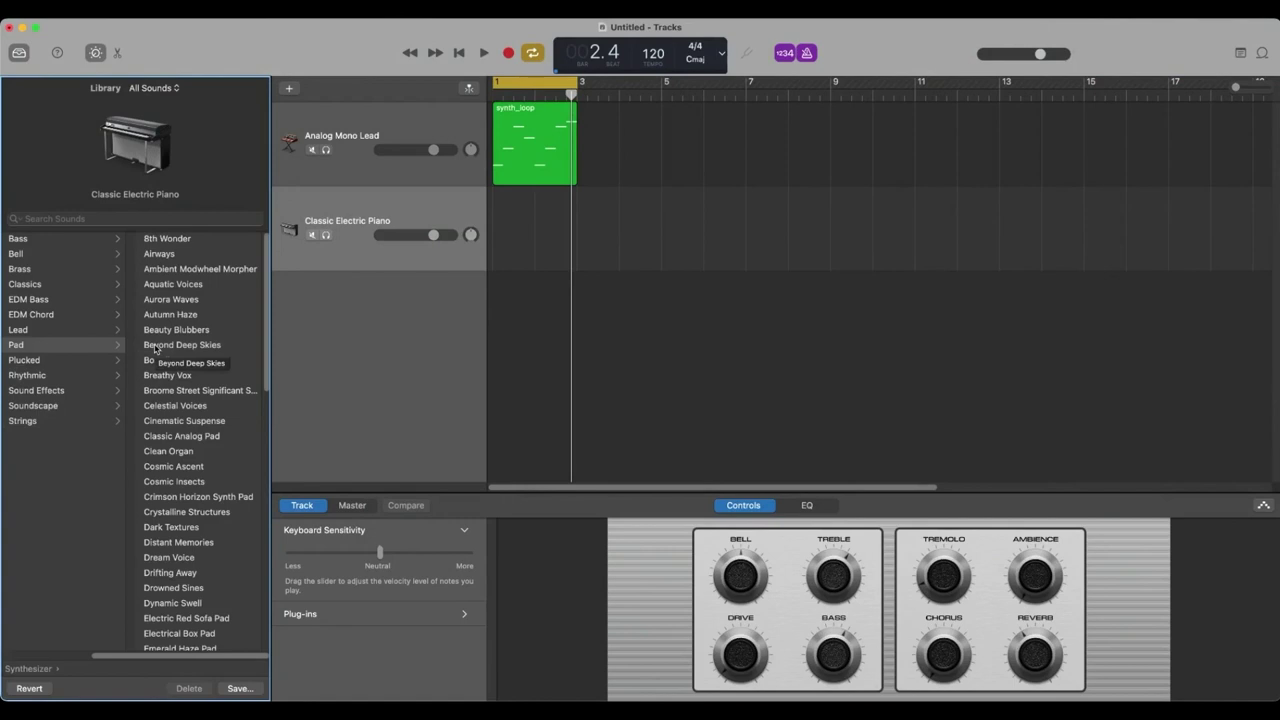
click(155, 315)
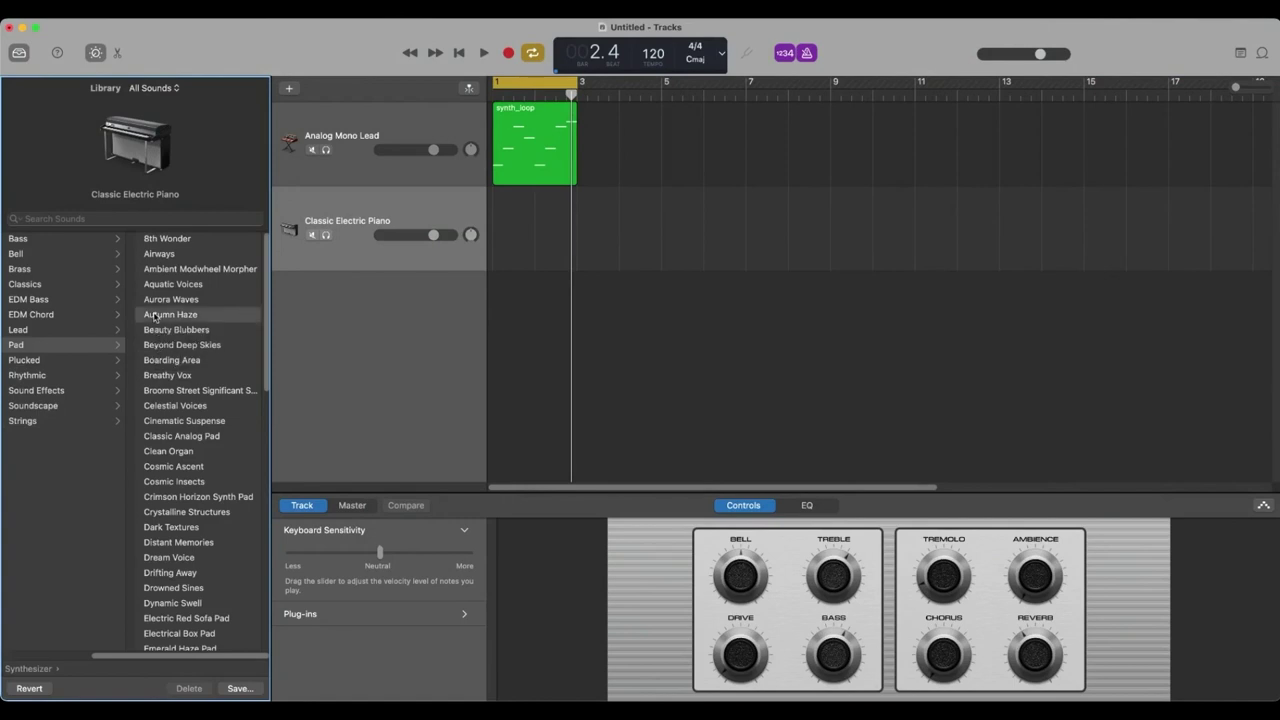
click(155, 316)
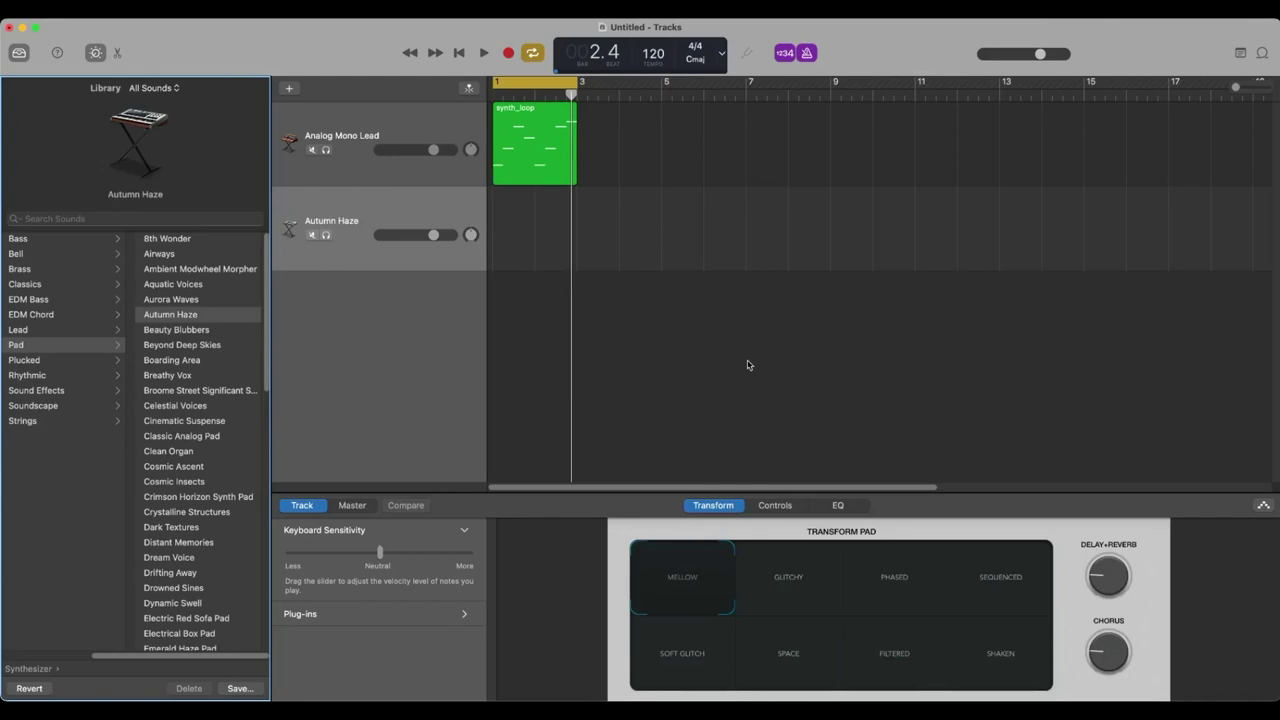
drag(748, 365, 494, 247)
click(686, 303)
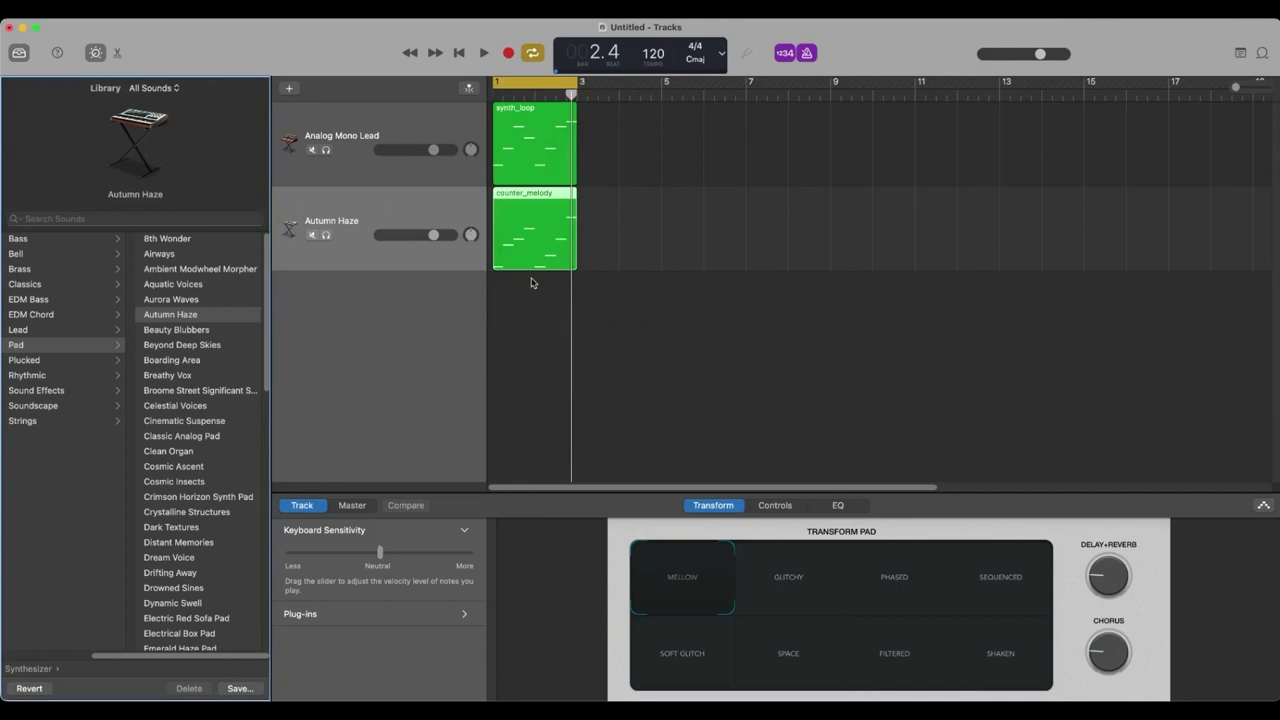
Step: Repeat synth_loop at bar 3, move counter_melody to bar 3, extend the cycle, and play from bar 1
click(535, 151)
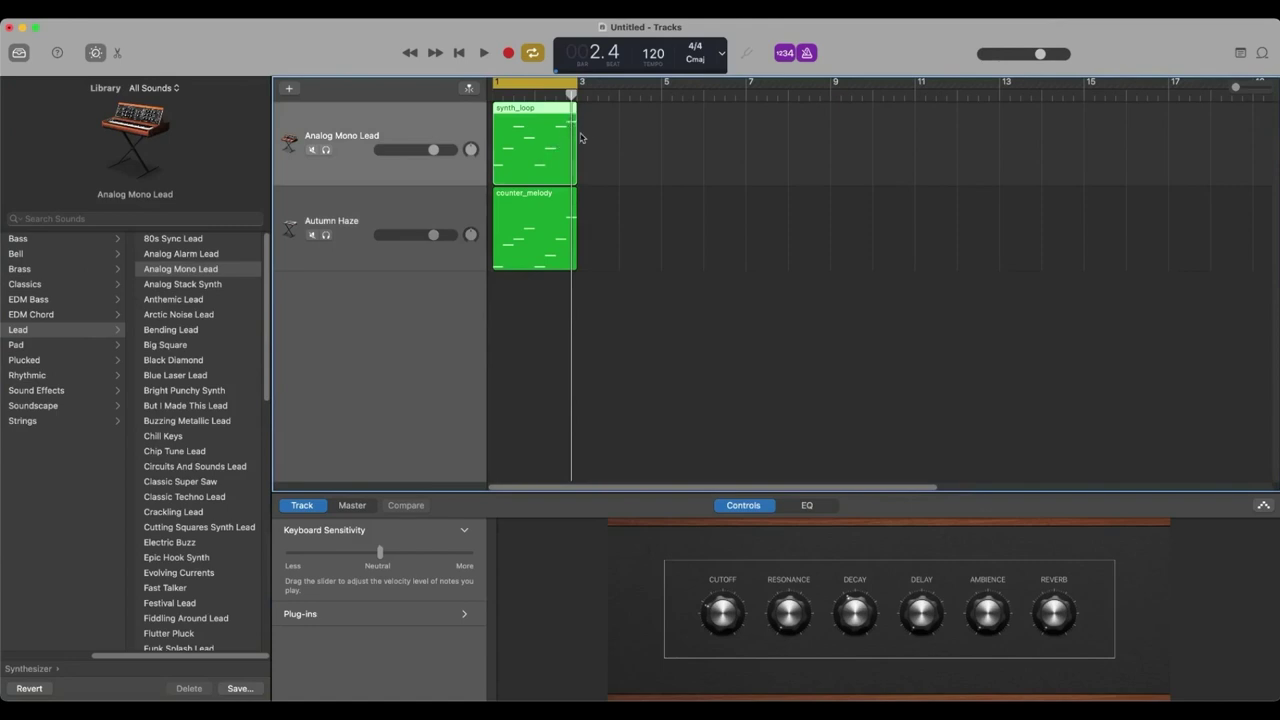
key(super+v)
drag(531, 196, 615, 196)
drag(577, 83, 661, 83)
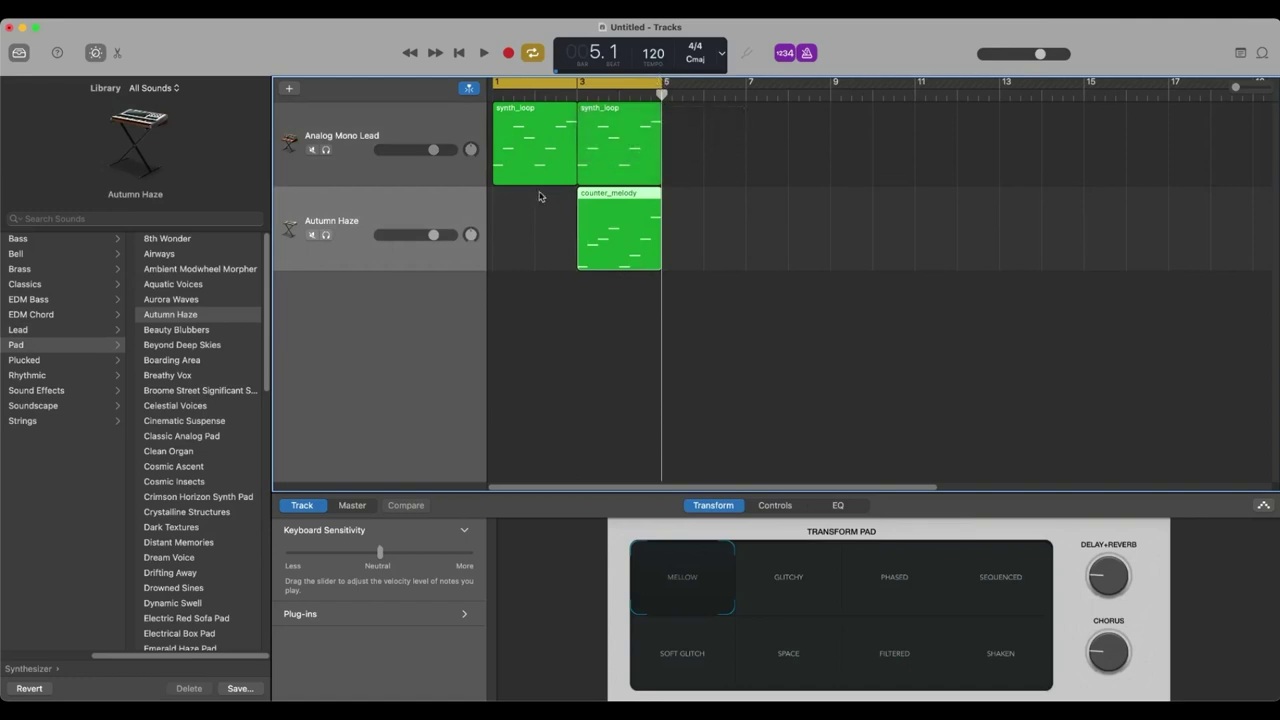
click(497, 229)
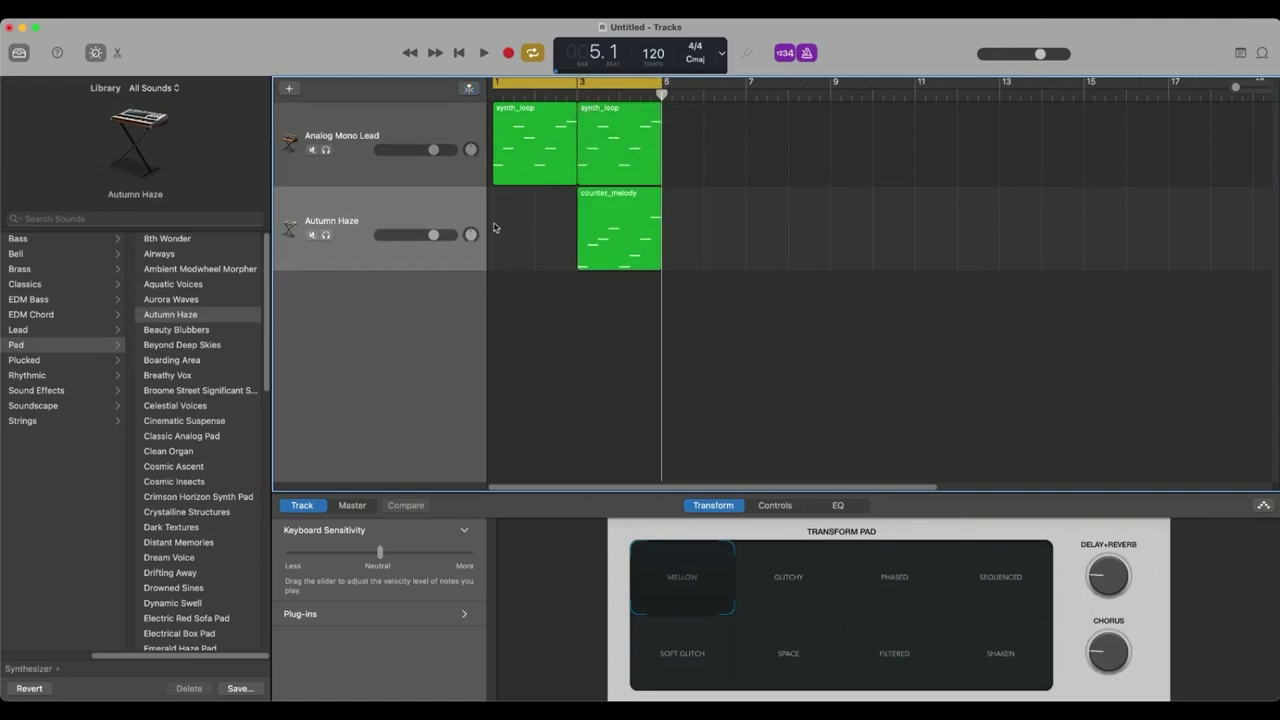
click(513, 94)
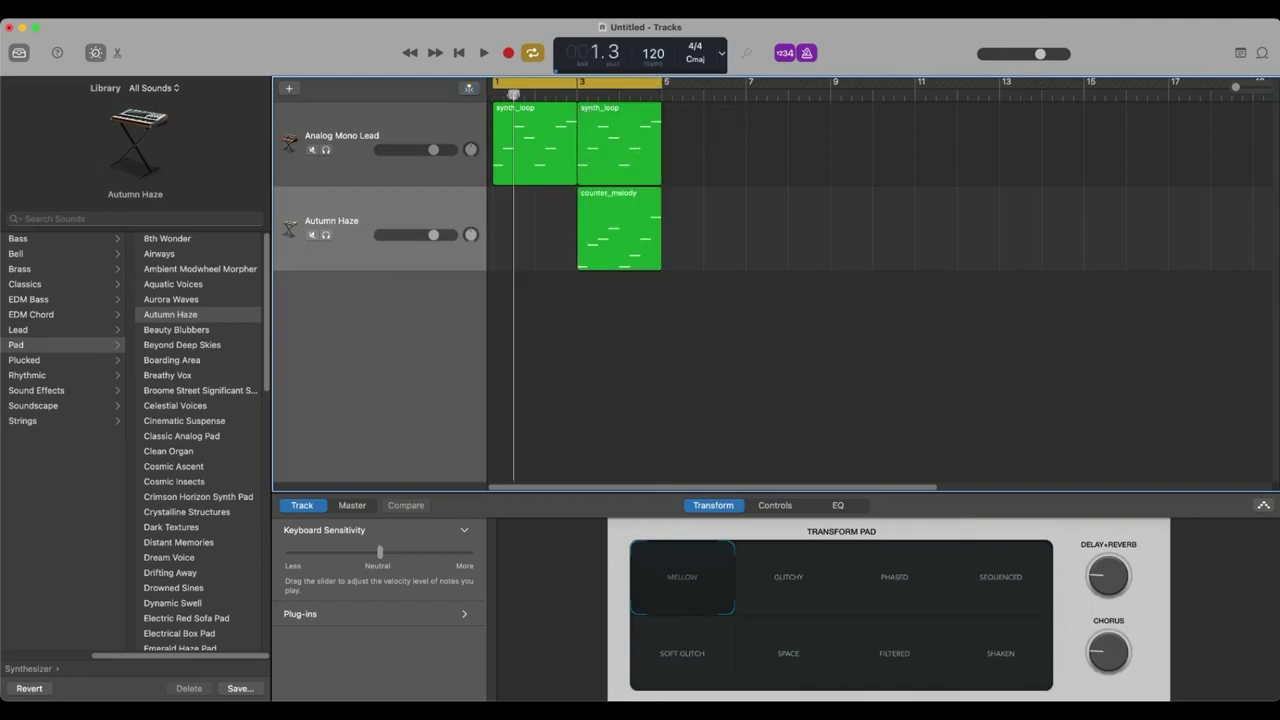
click(497, 95)
key(space)
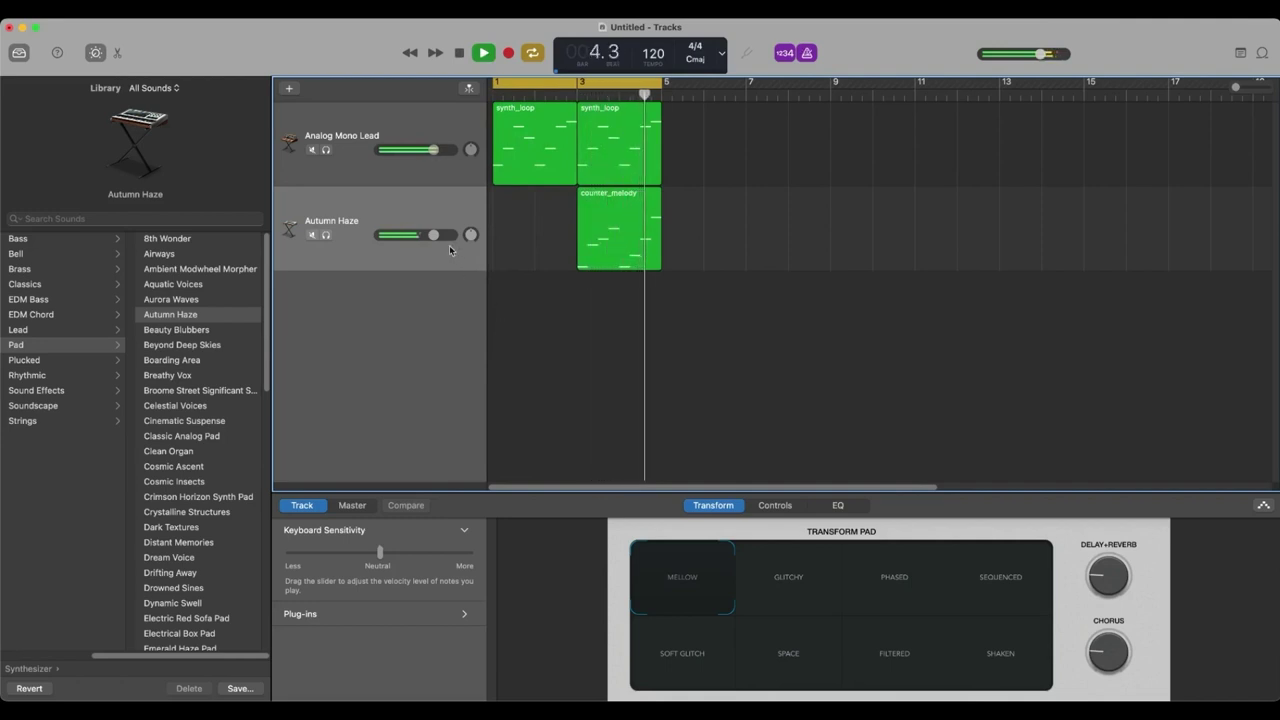
Step: Switch the counter-melody track to Clean Organ, raise it to +3.2 dB and lower the lead slightly
drag(433, 235, 438, 235)
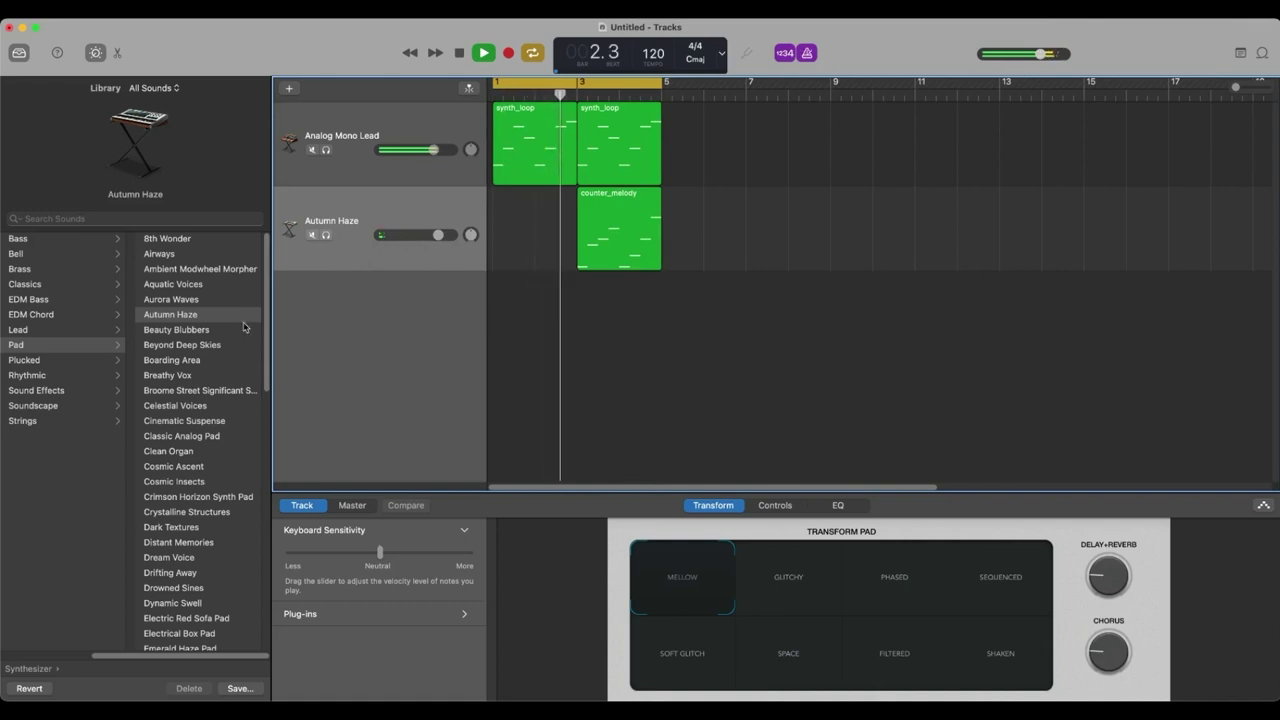
click(189, 300)
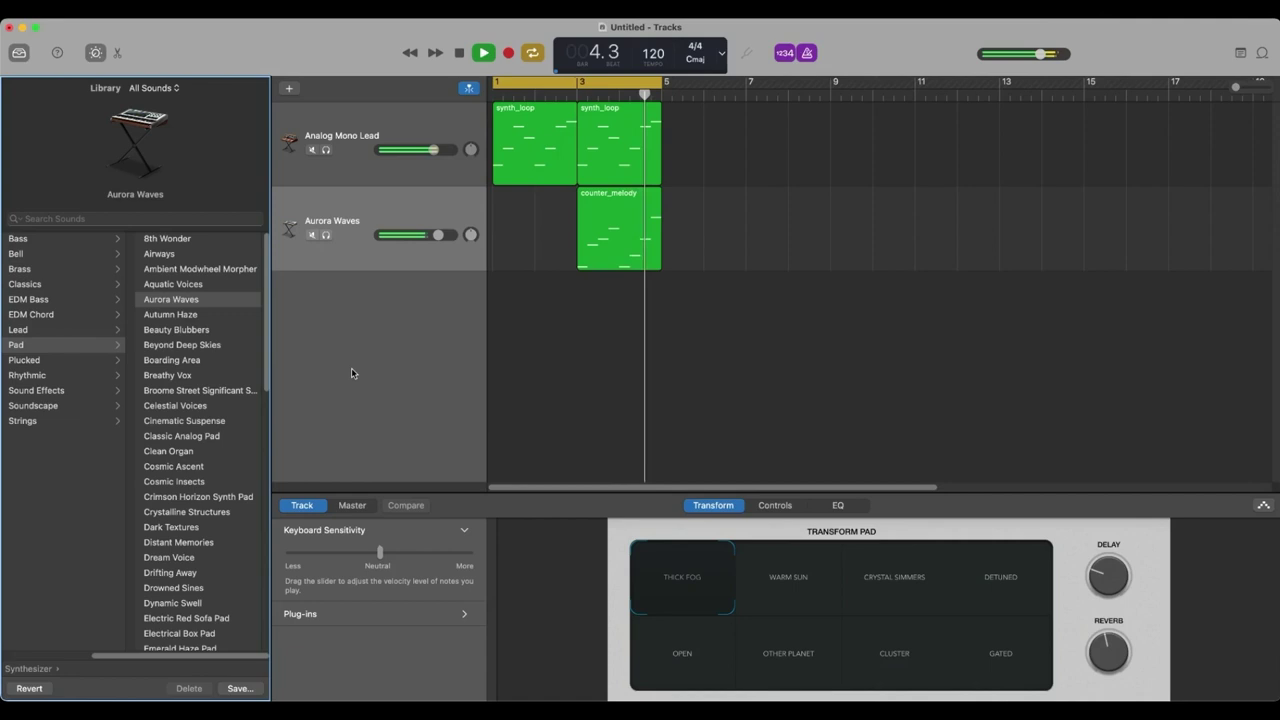
click(178, 452)
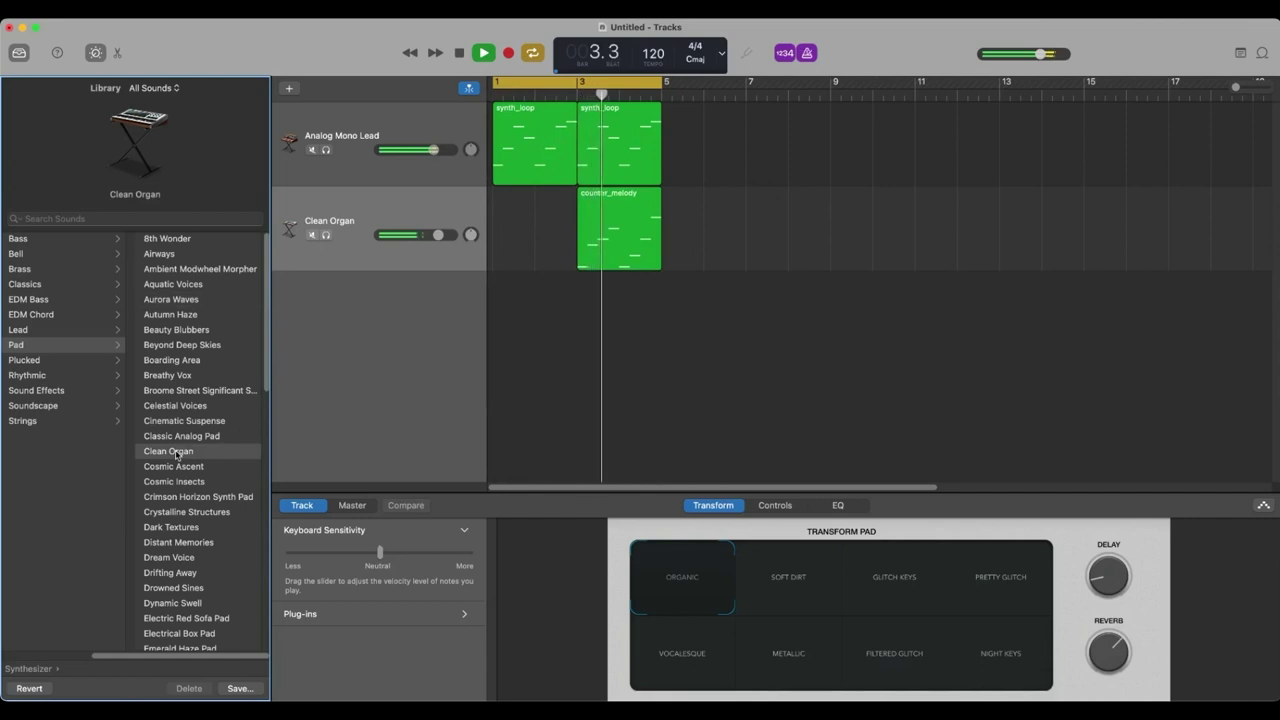
drag(438, 235, 445, 238)
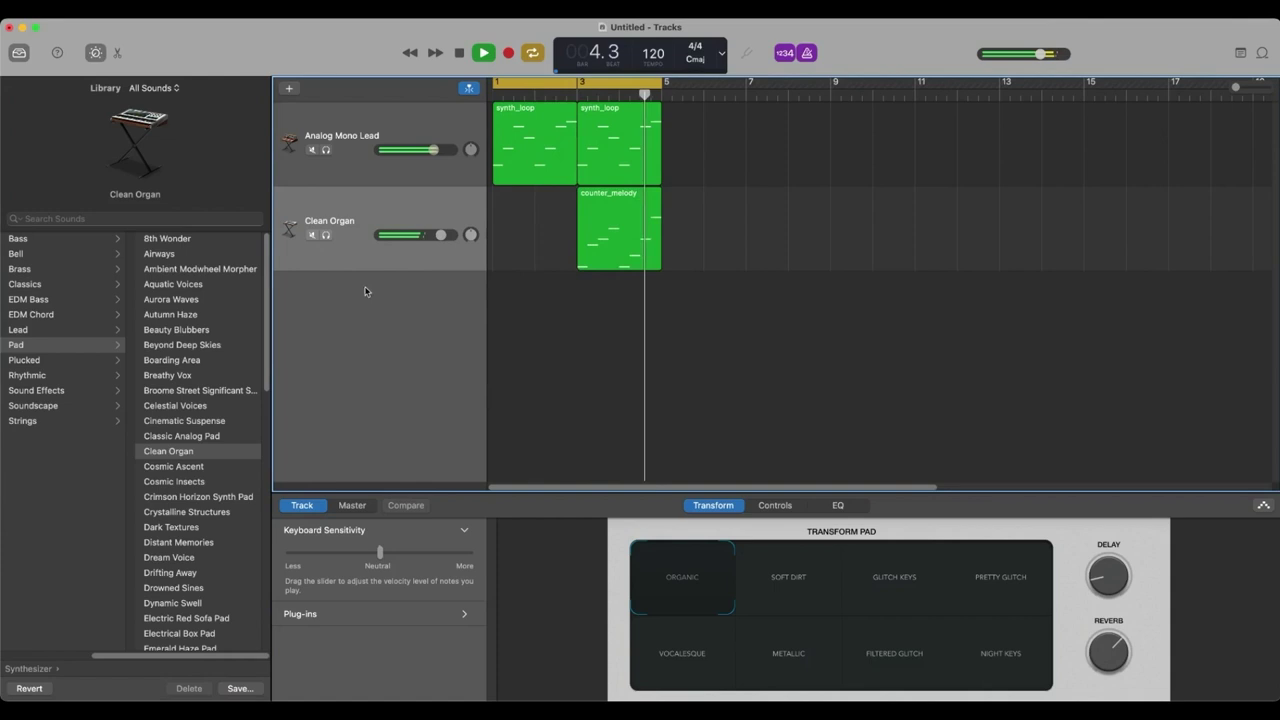
drag(441, 235, 447, 238)
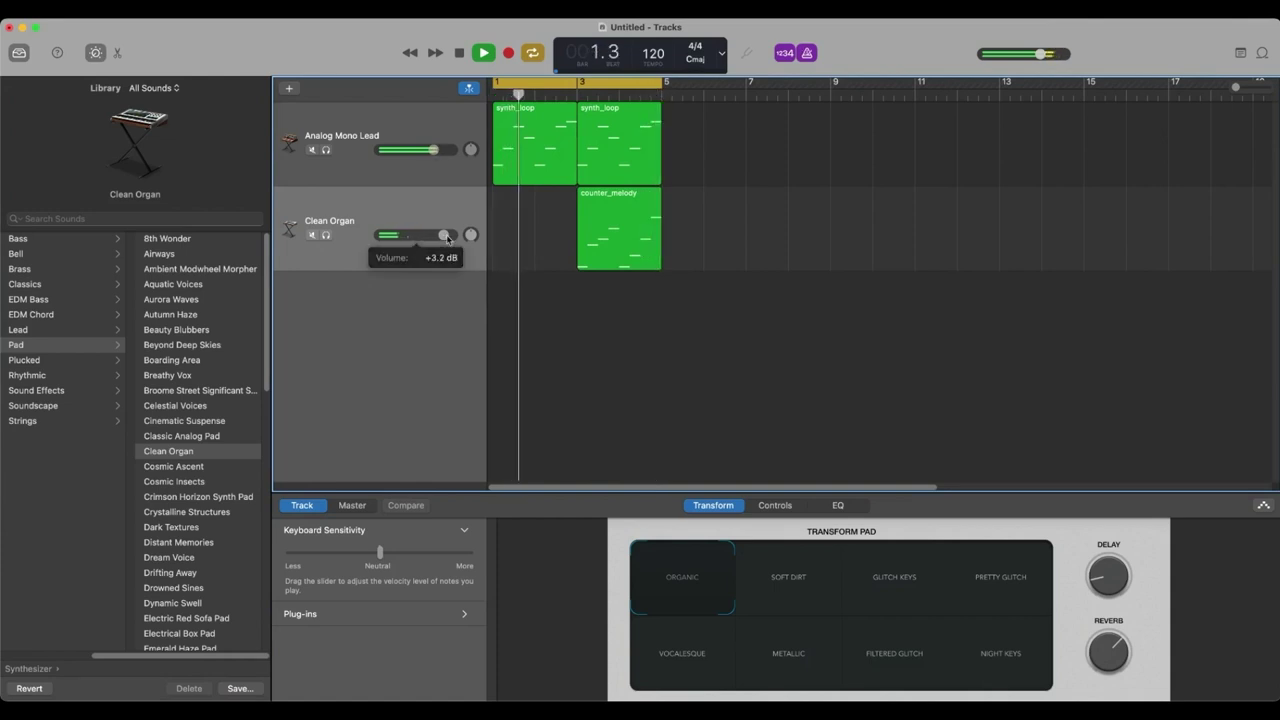
drag(433, 150, 427, 150)
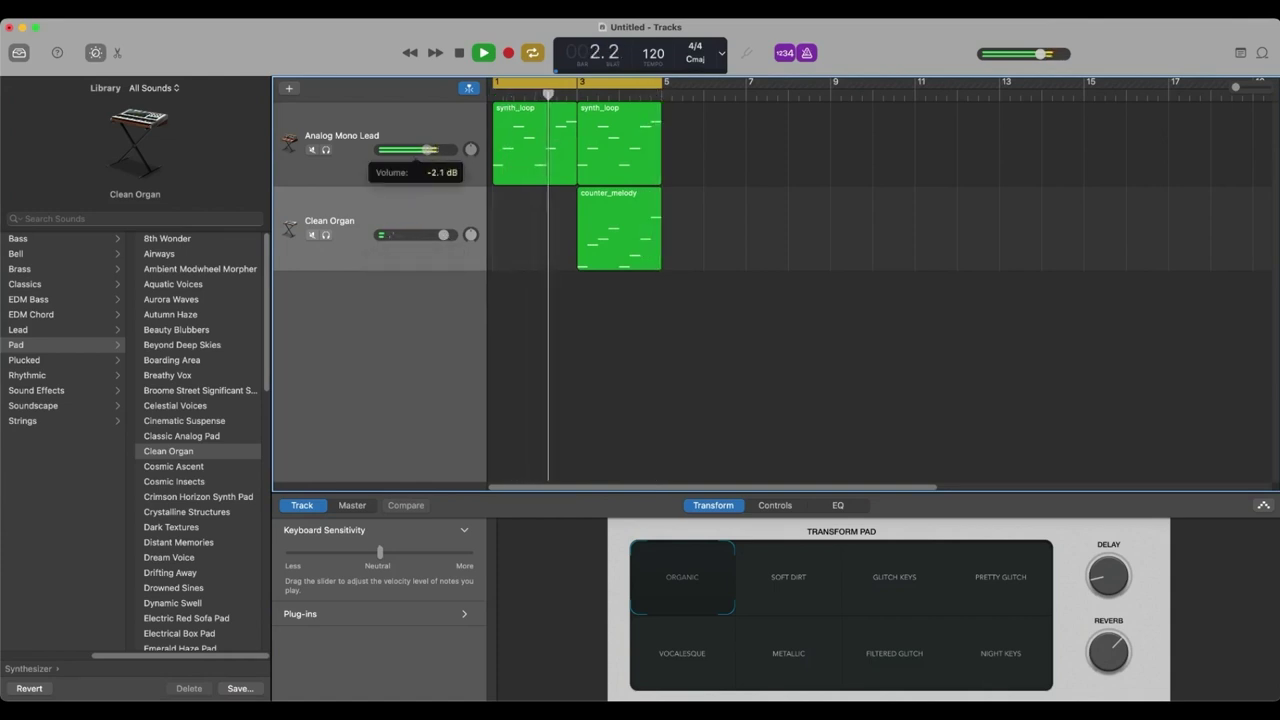
click(462, 57)
key(super+Tab)
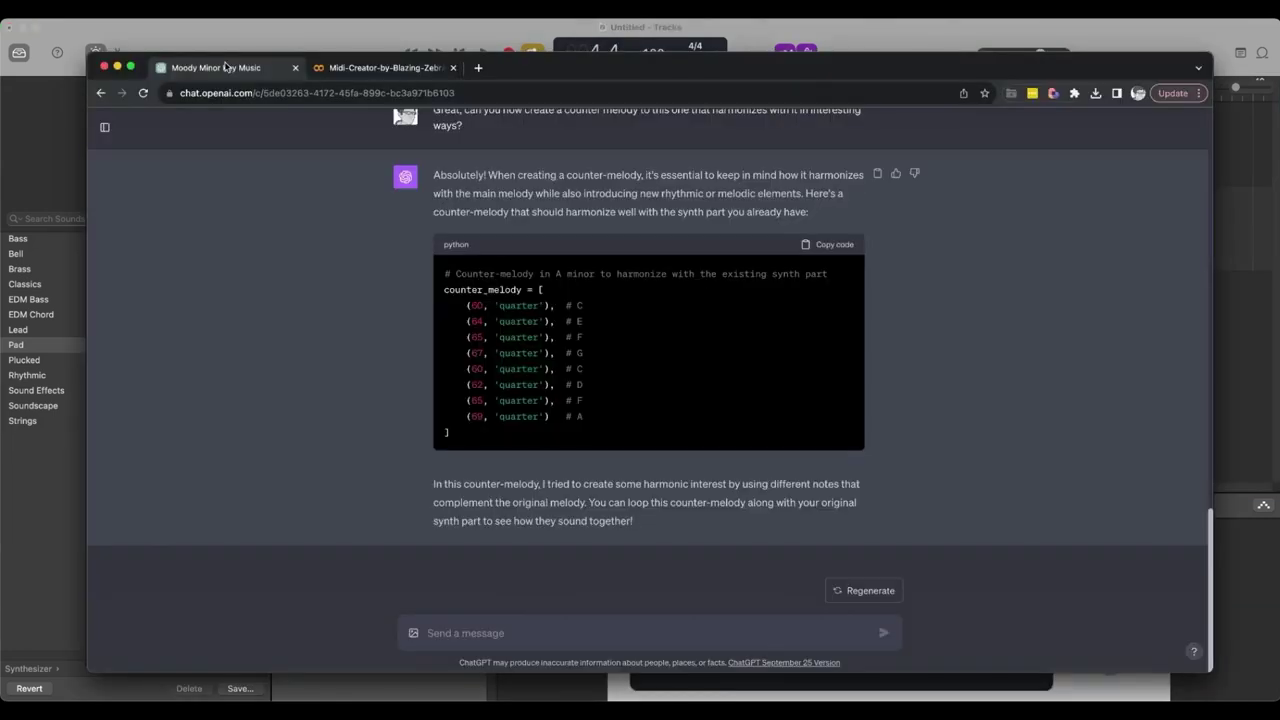
Step: Send ChatGPT the request for a longer-note bass line in half notes
click(456, 634)
text(these are great, can you create a bass line using longer half notes?)
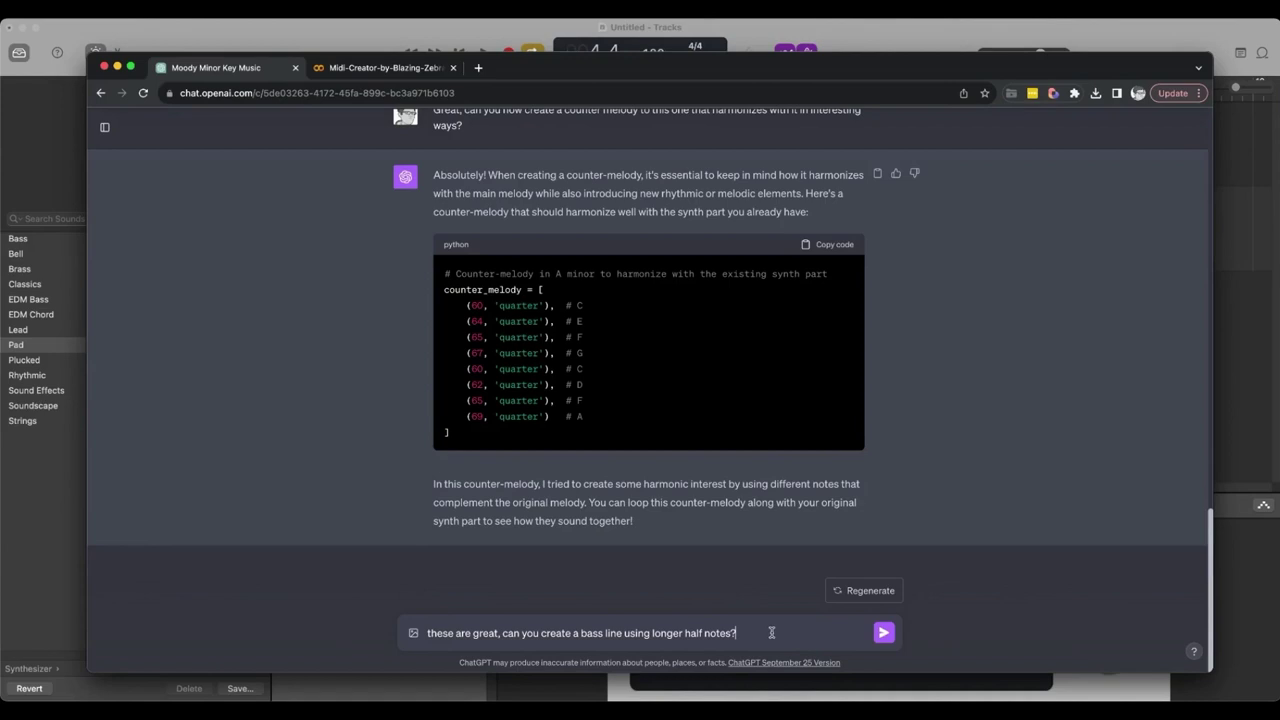
click(882, 641)
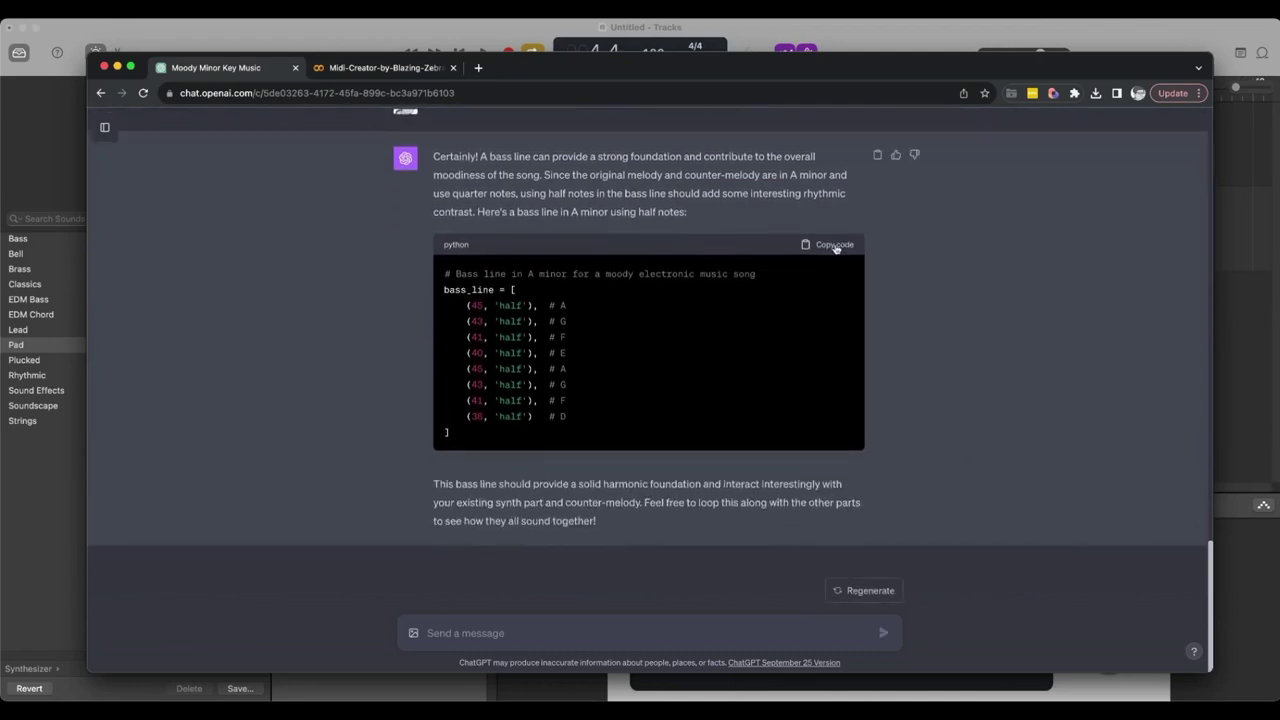
Step: Swap the notebook's note list and call argument to bass_line, with output named bass_line.mid
click(411, 67)
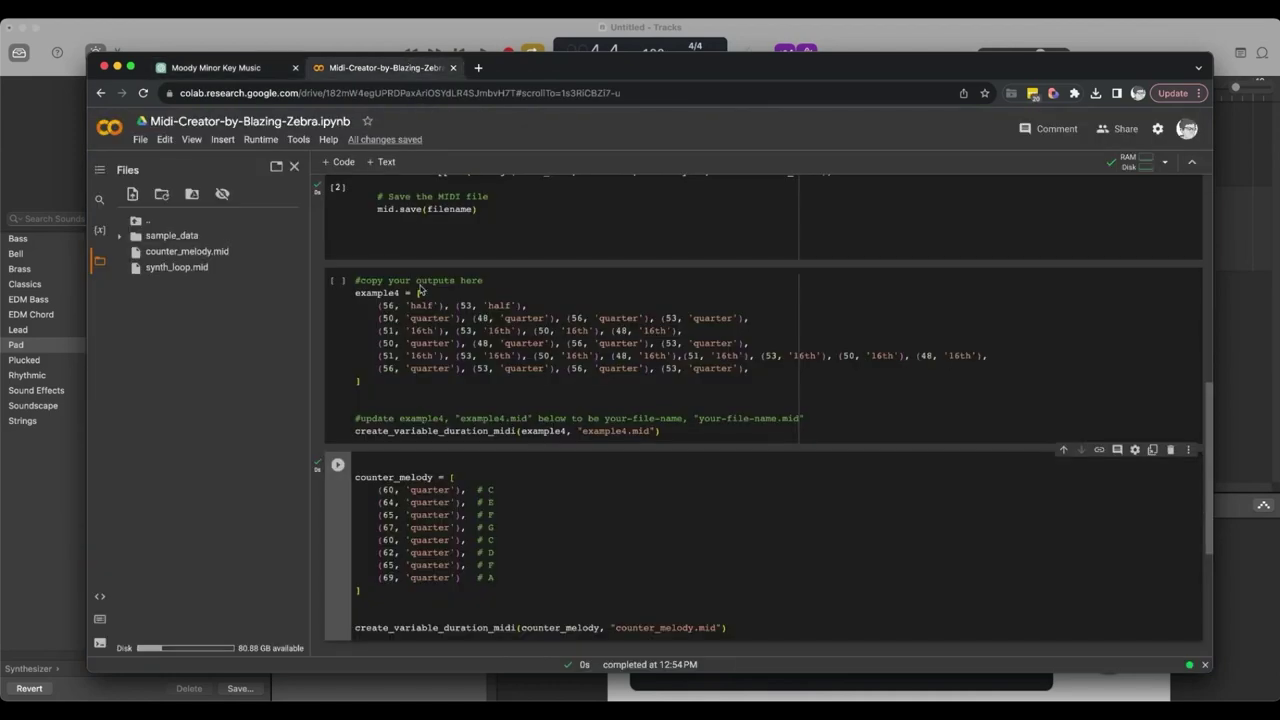
drag(369, 593, 352, 486)
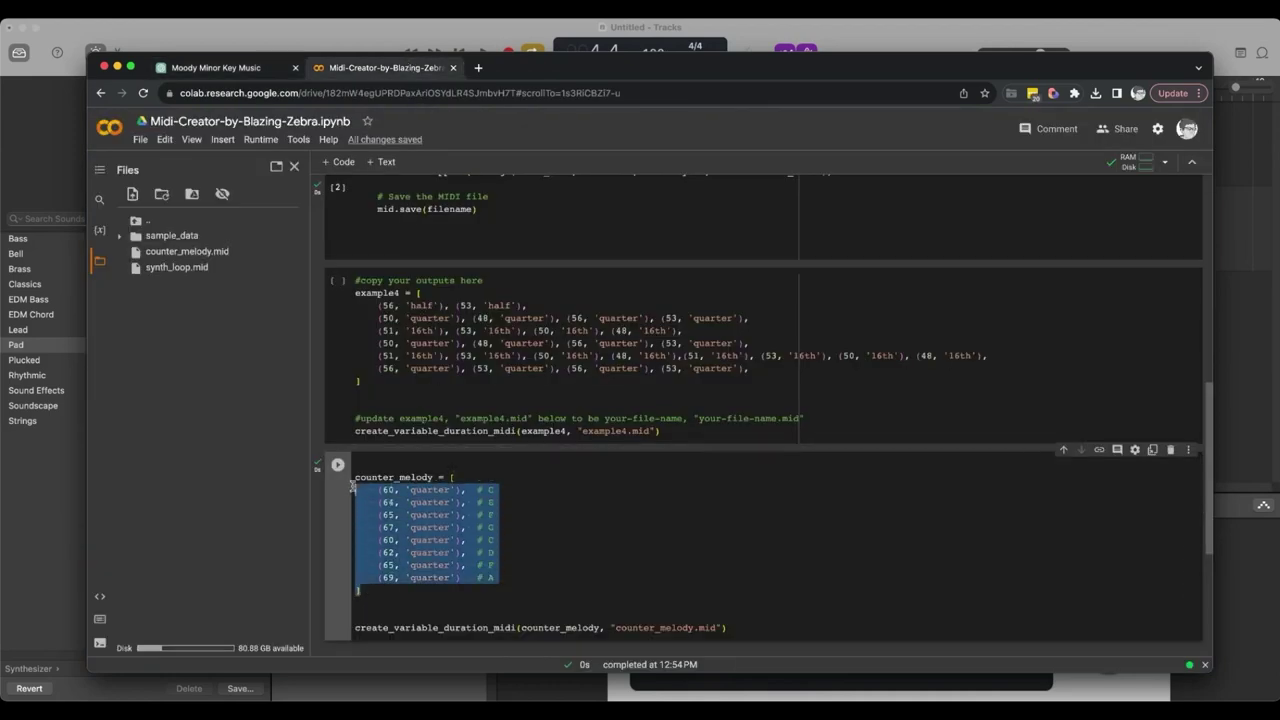
text(# Bass line in A minor for a moody electronic music song bass_line = [     (45, 'half'),  # A     (43, 'half'),  # G     (41, 'half'),  # F     (40, 'half'),  # E     (45, 'half'),  # A     (43, 'half'),  # G     (41, 'half'),  # F     (38, 'half')   # D ])
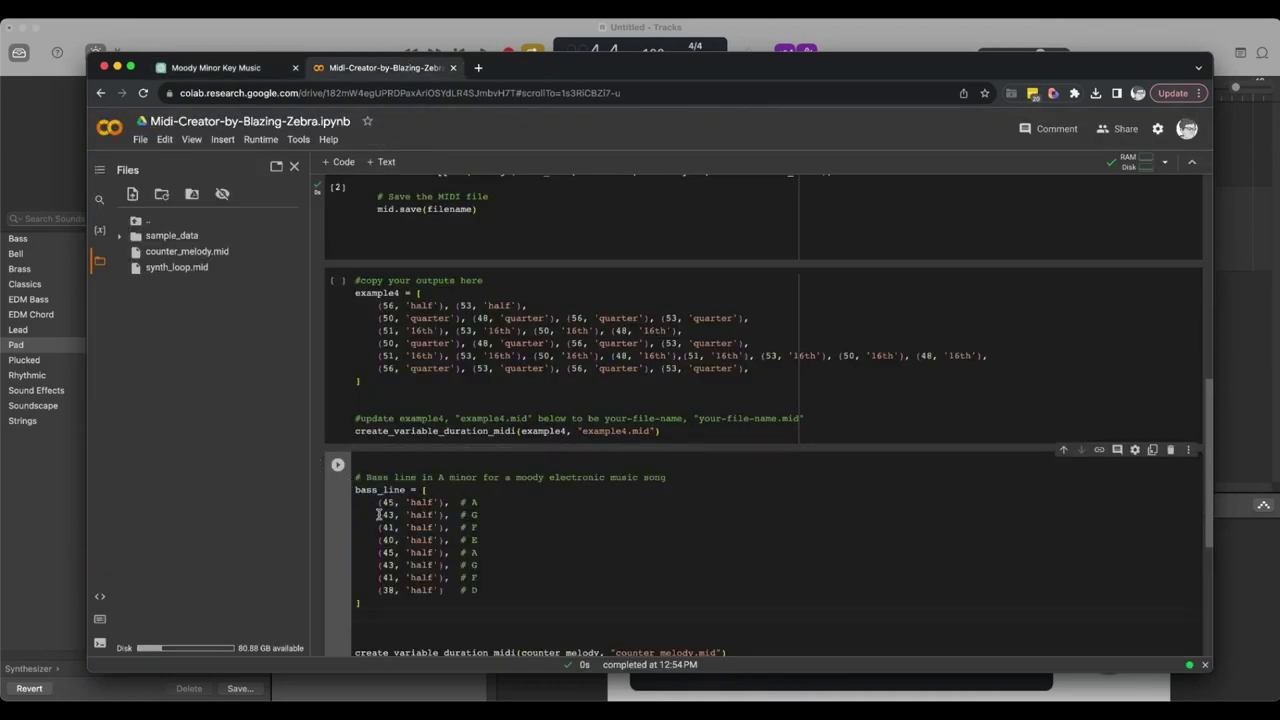
scroll(403, 497, down, 1)
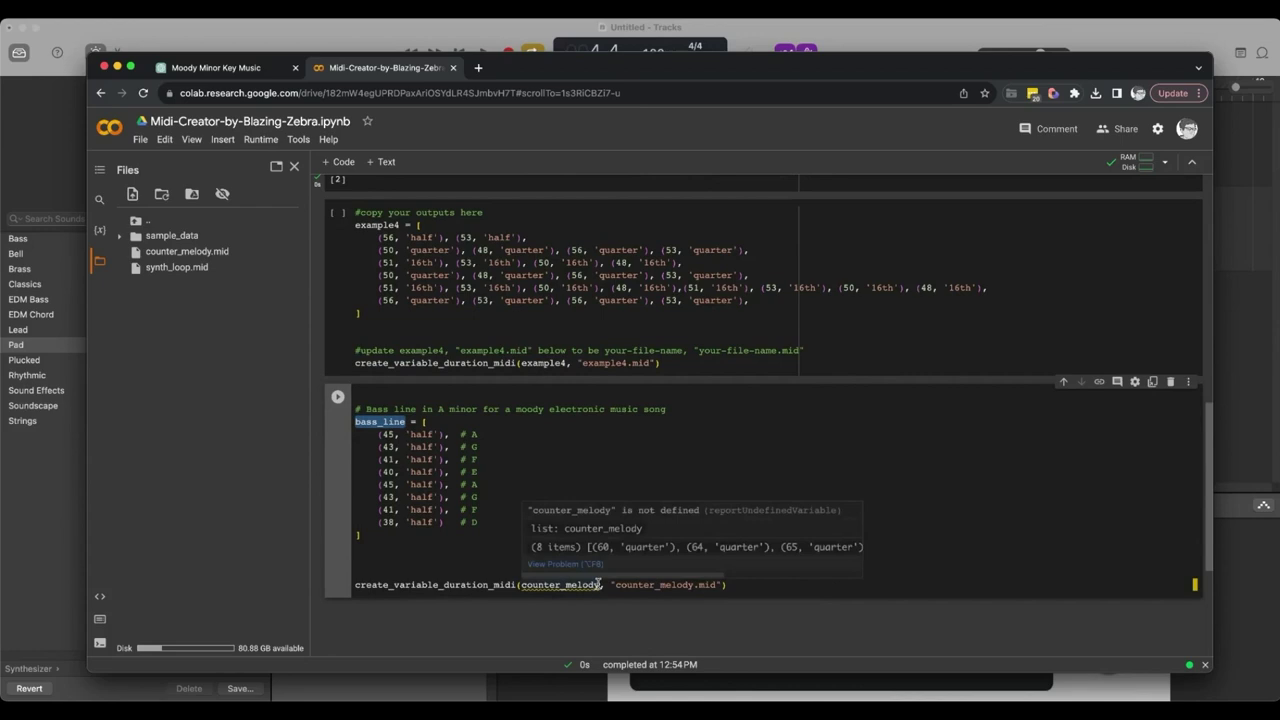
drag(600, 585, 551, 585)
text(bass_line)
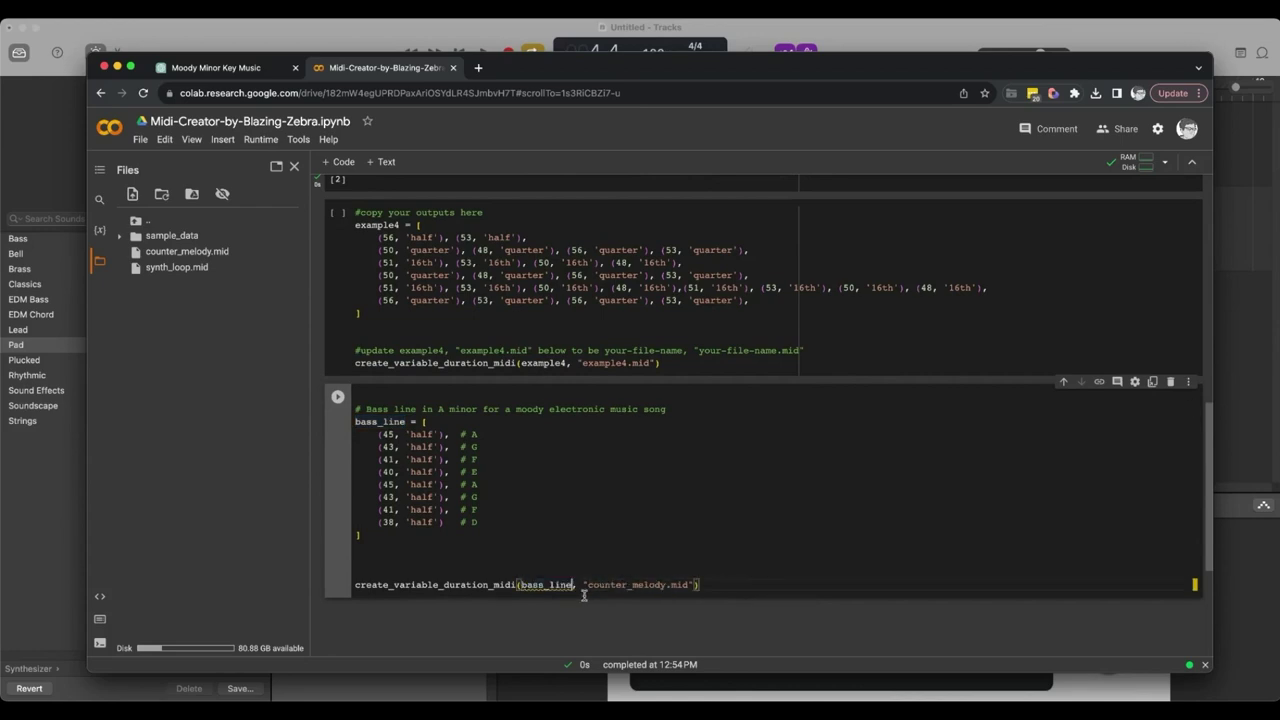
drag(662, 584, 612, 585)
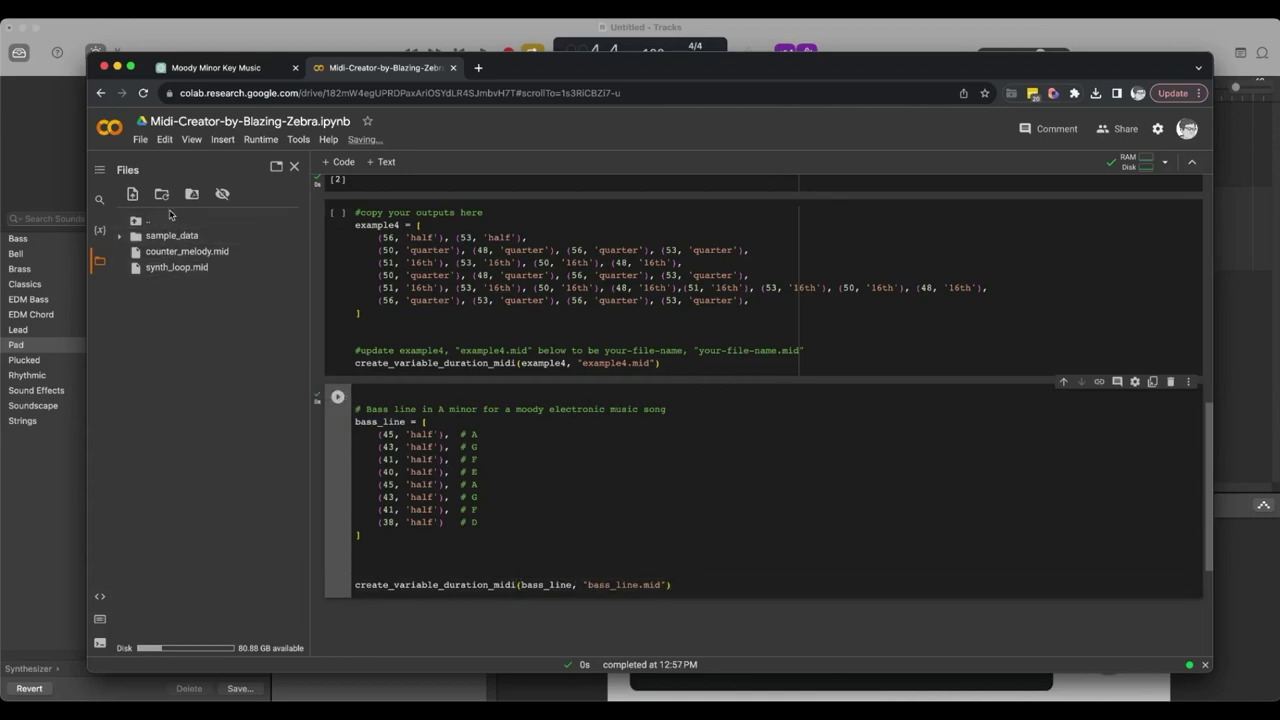
Step: Refresh the Files panel and download the generated bass_line.mid
click(160, 197)
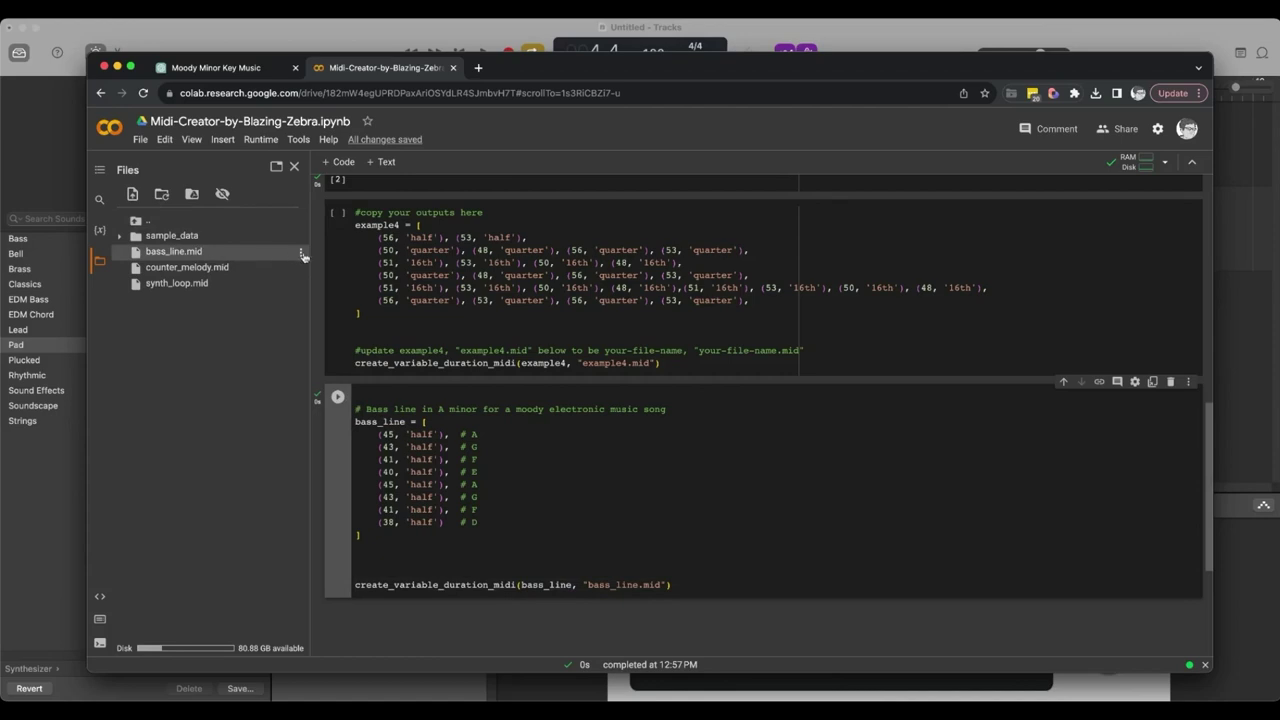
click(301, 255)
click(285, 262)
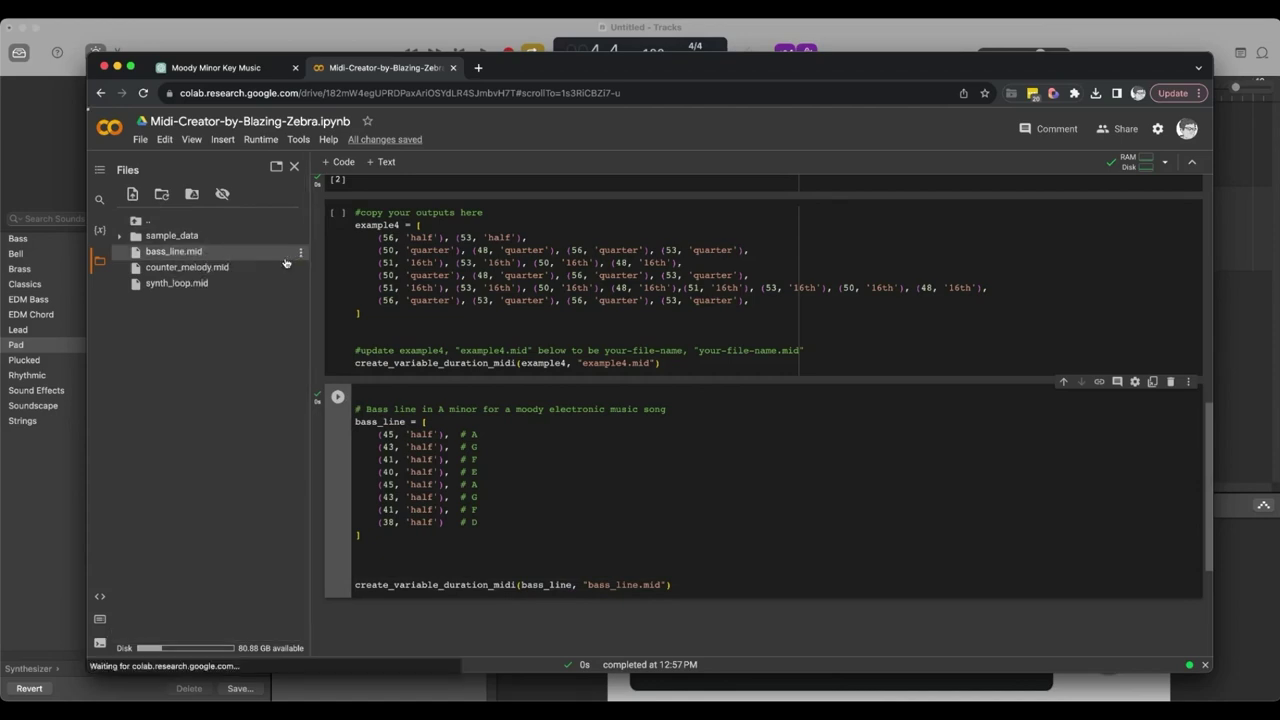
key(super+Tab)
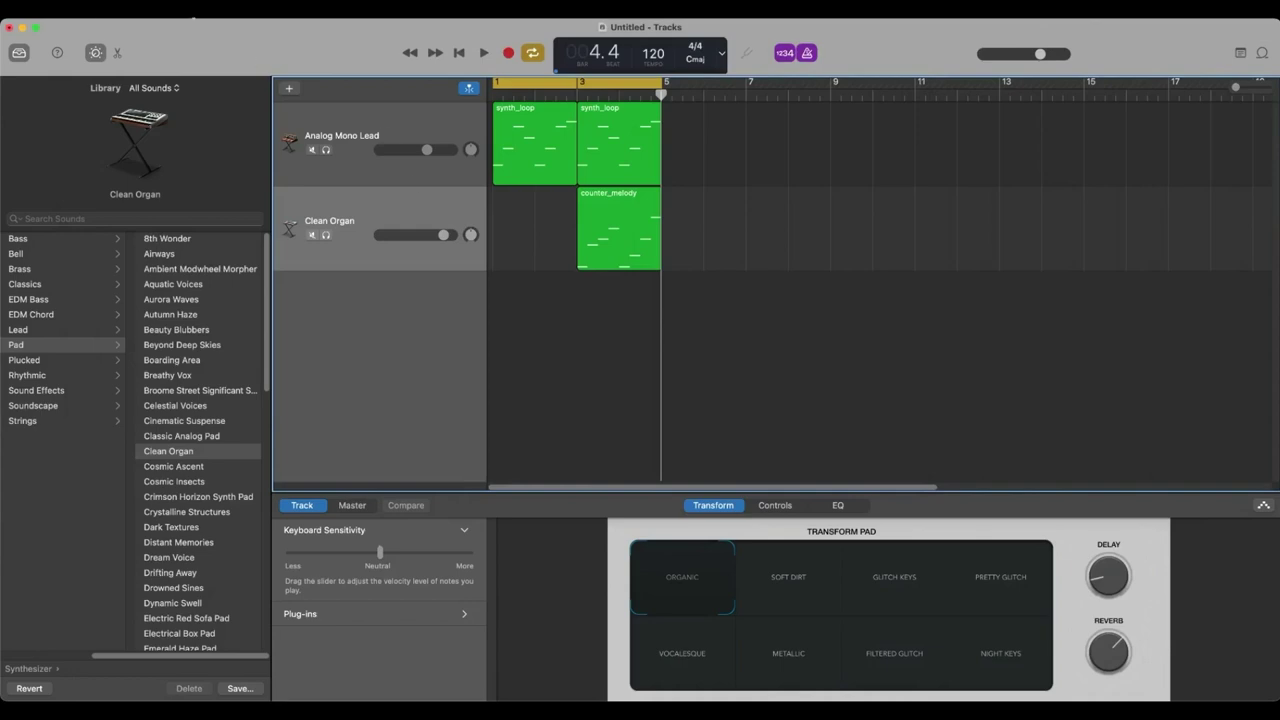
Step: Add a third software instrument track using Synthesizer > Bass > Big Saw Bass
click(175, 8)
click(174, 31)
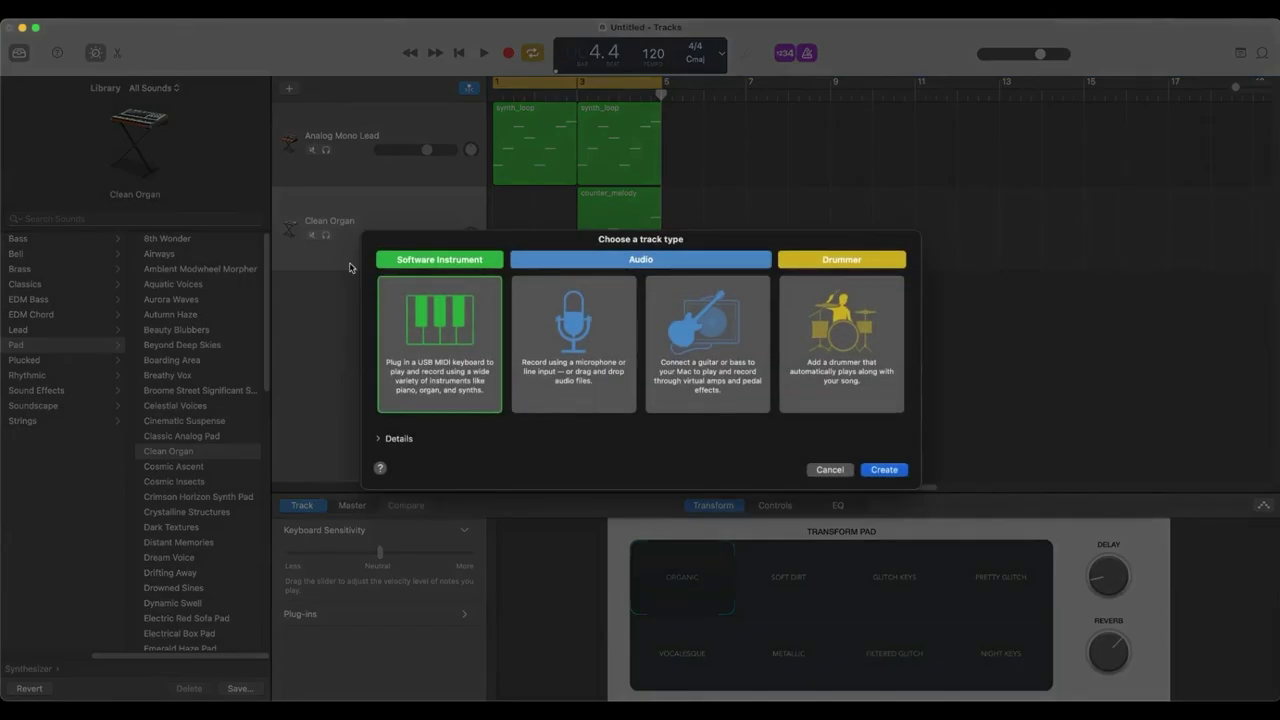
click(884, 470)
click(107, 240)
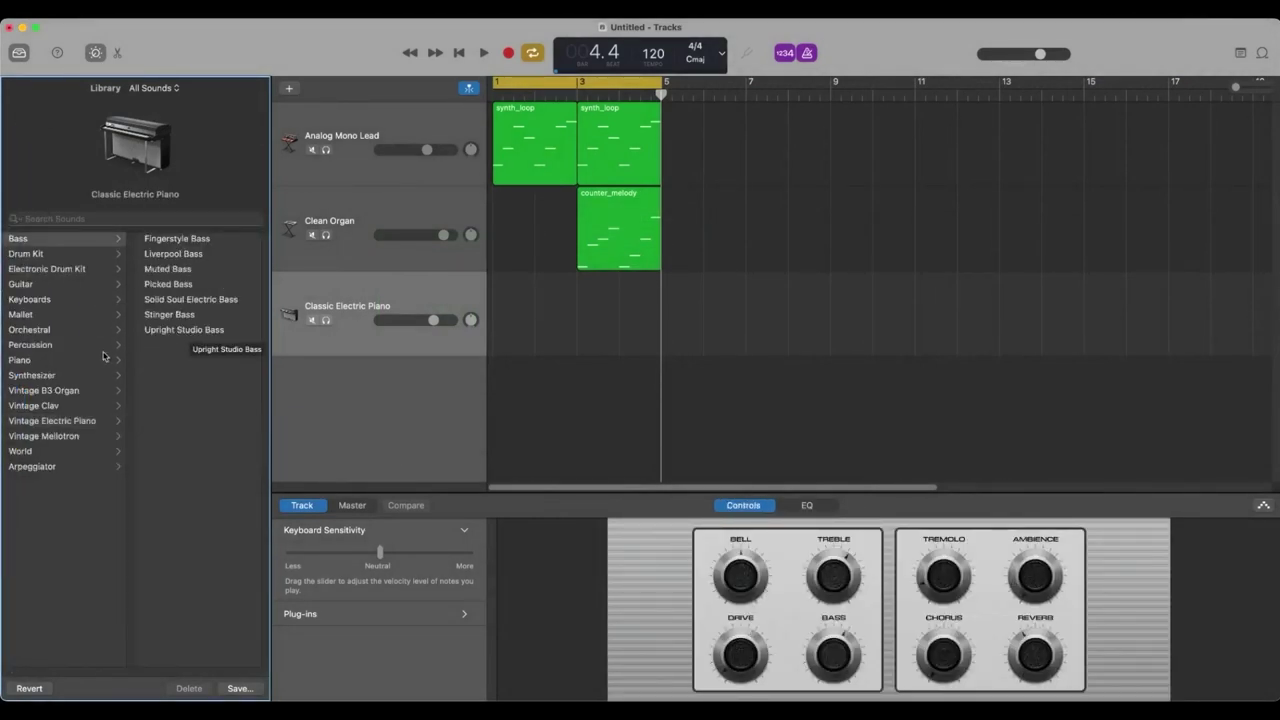
click(58, 376)
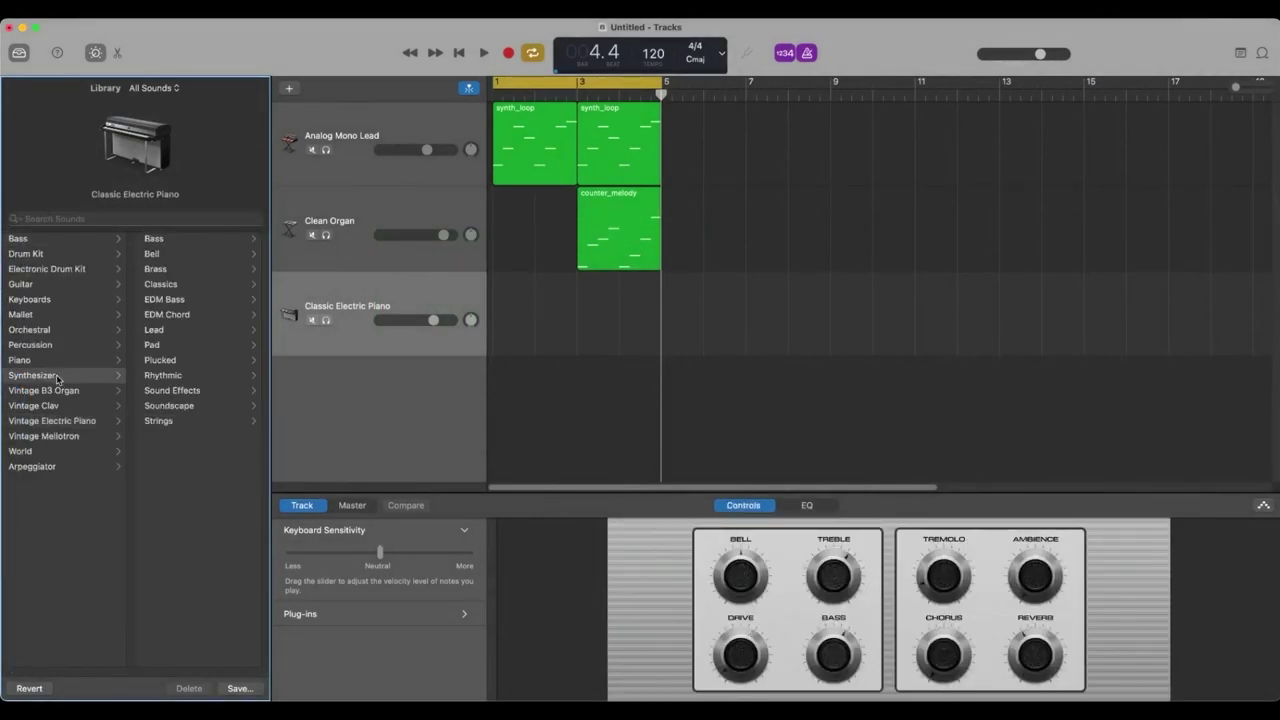
click(155, 239)
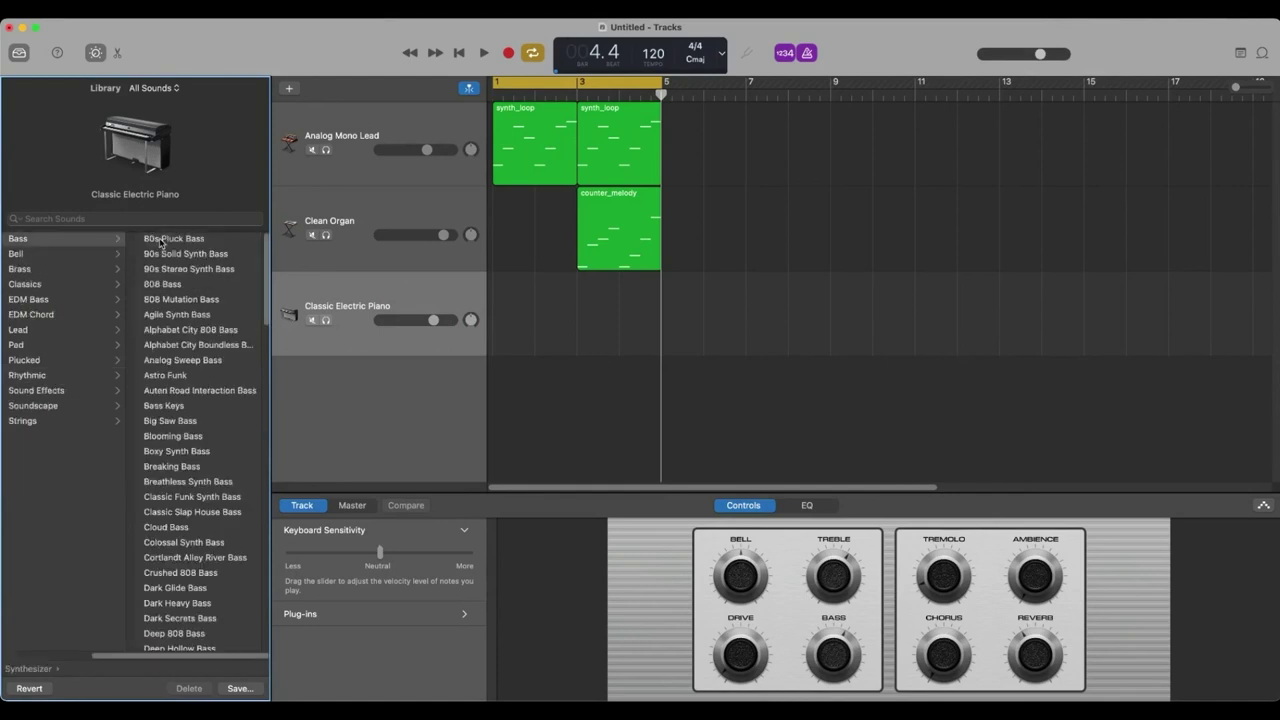
click(160, 422)
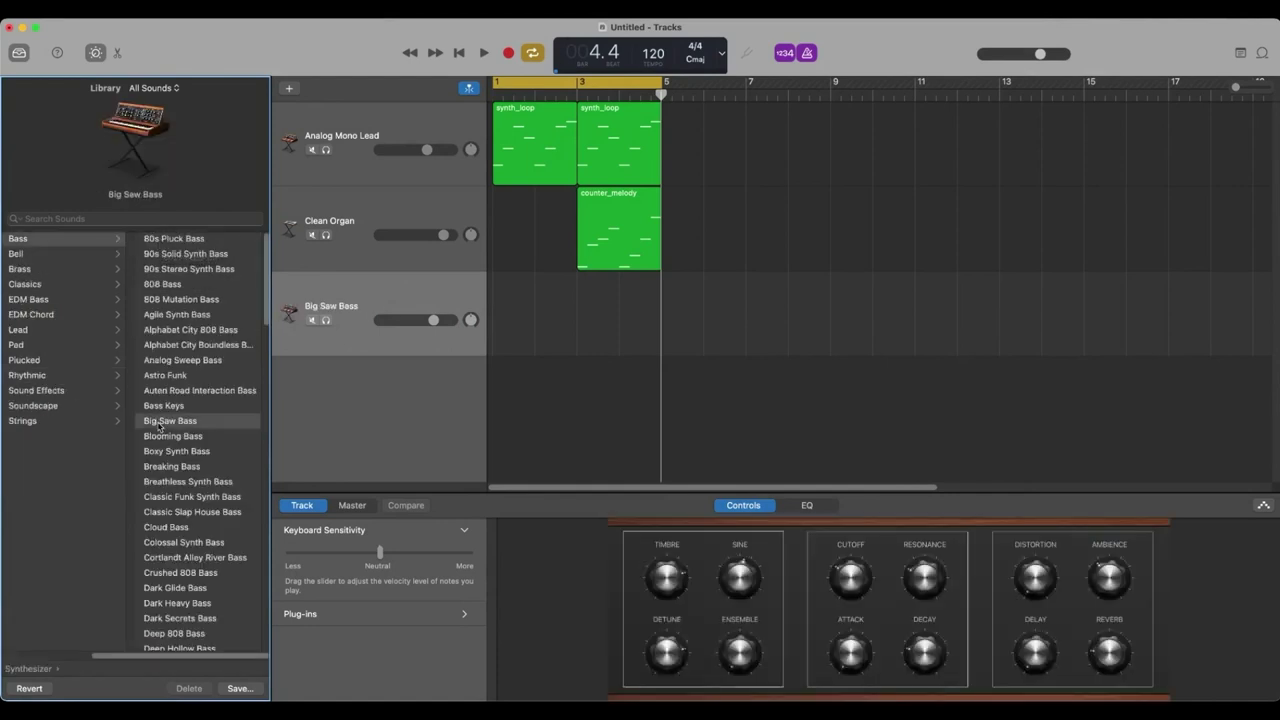
Step: Place bass_line.mid at bar 5, extend the cycle range to bar 9, and play the arrangement
drag(1270, 208, 690, 318)
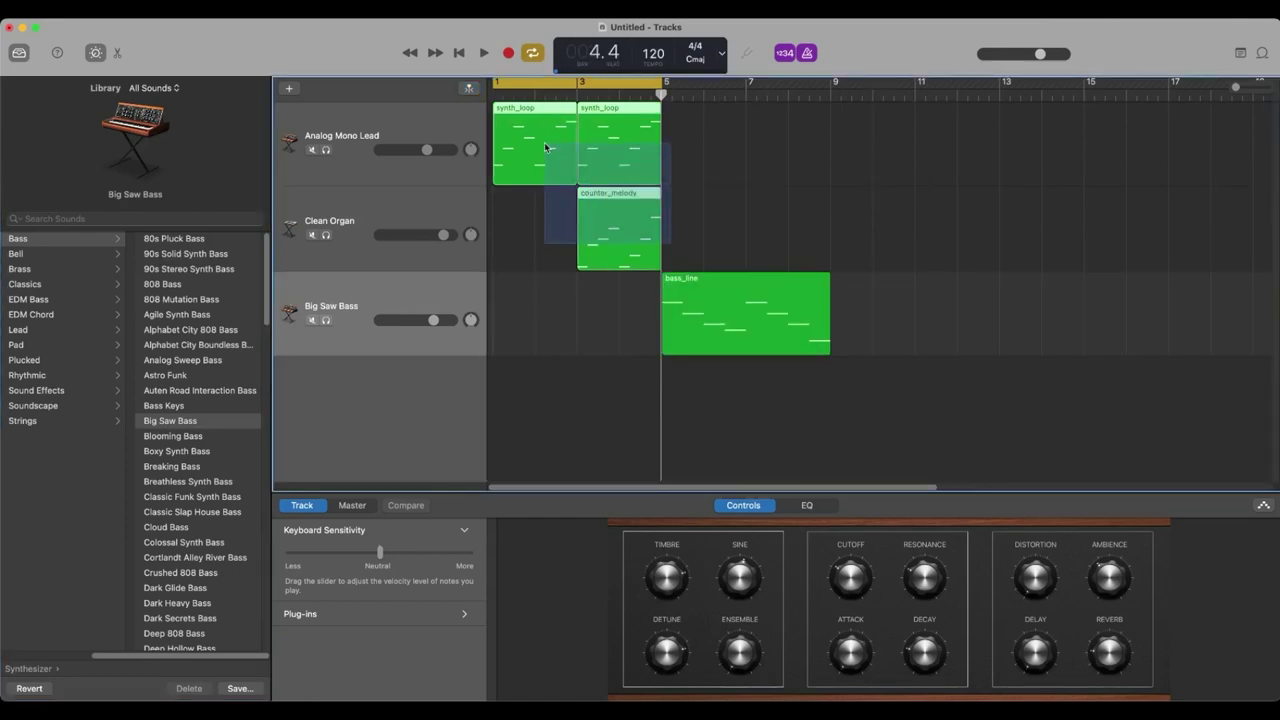
click(592, 200)
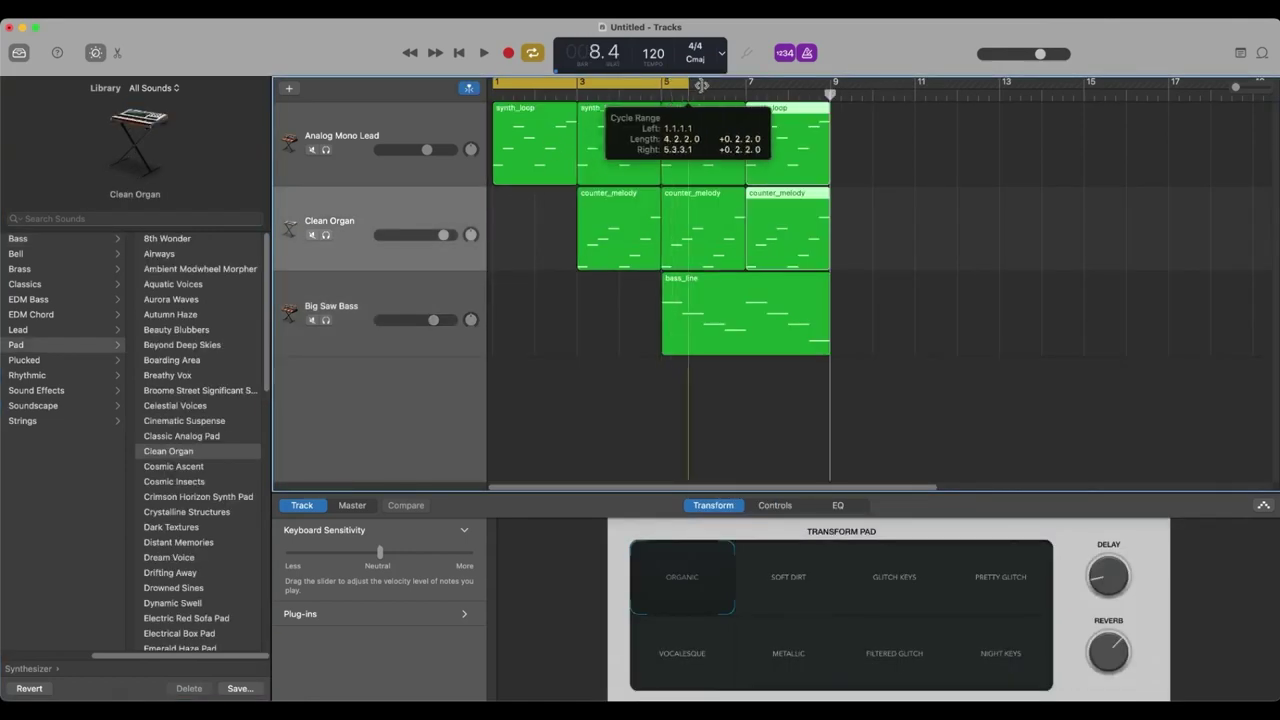
drag(701, 86, 830, 86)
key(space)
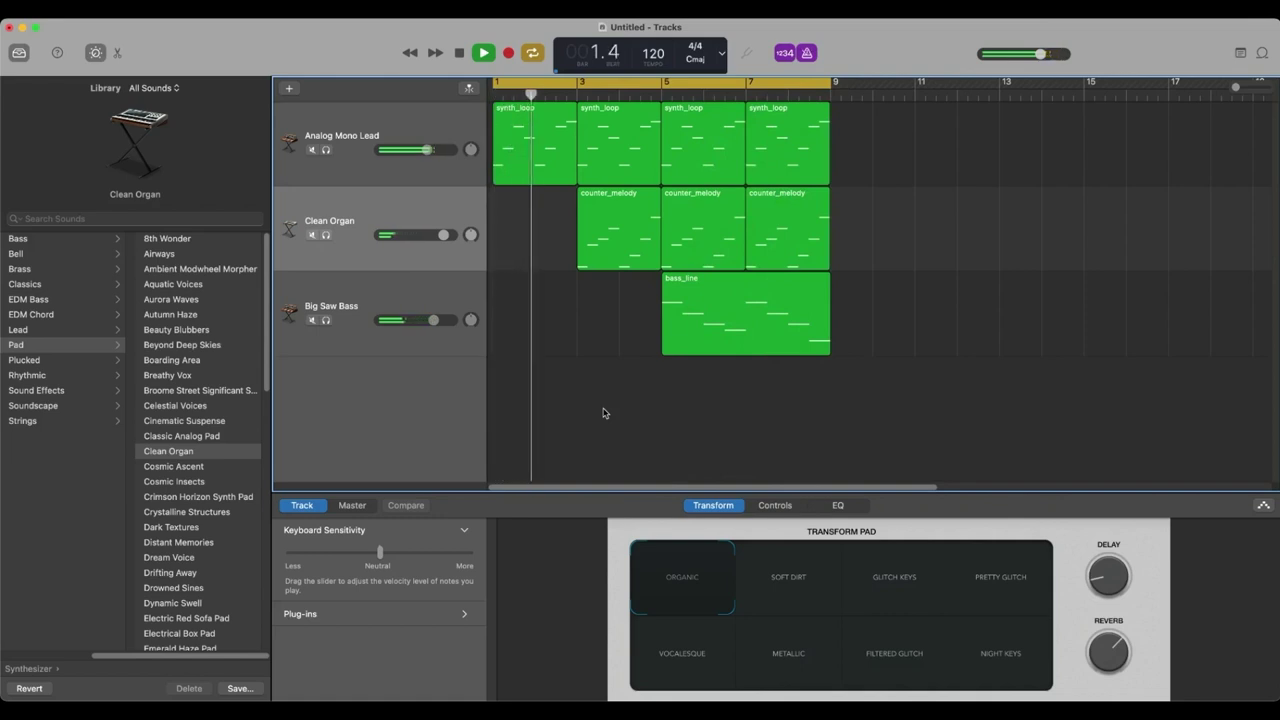
key(space)
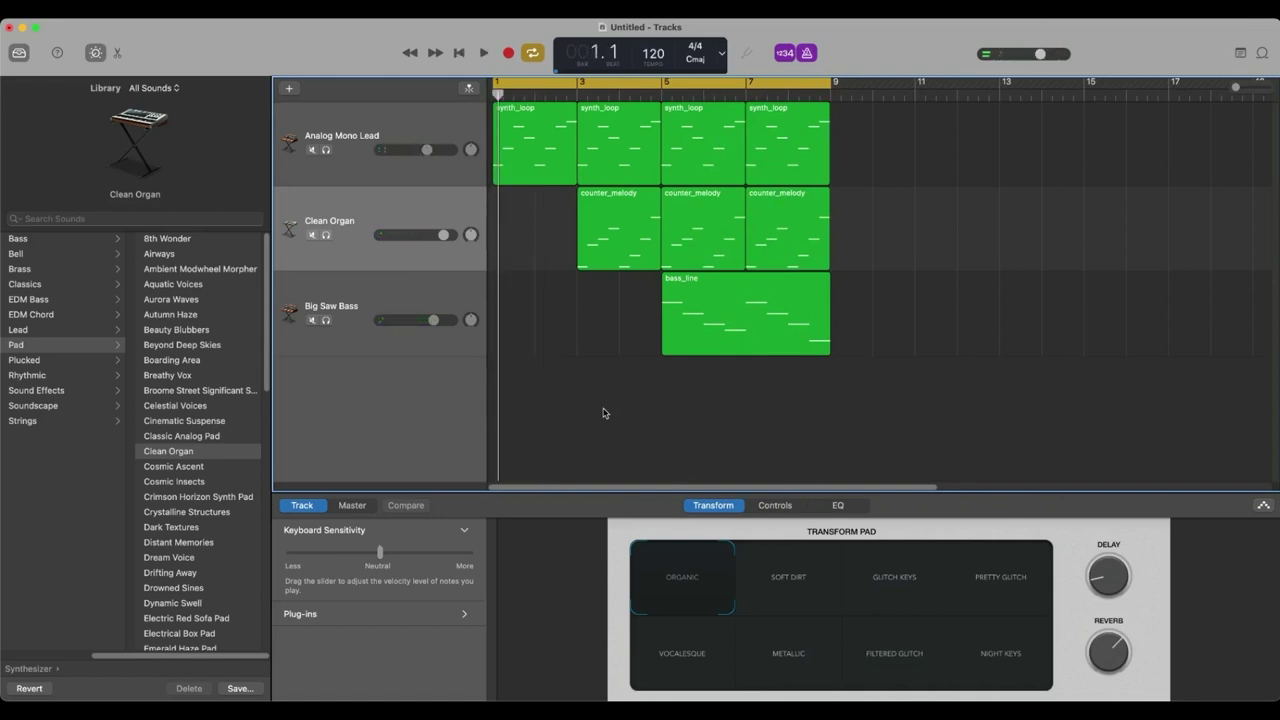
Step: Add a new Drummer track to the song
key(alt+super+n)
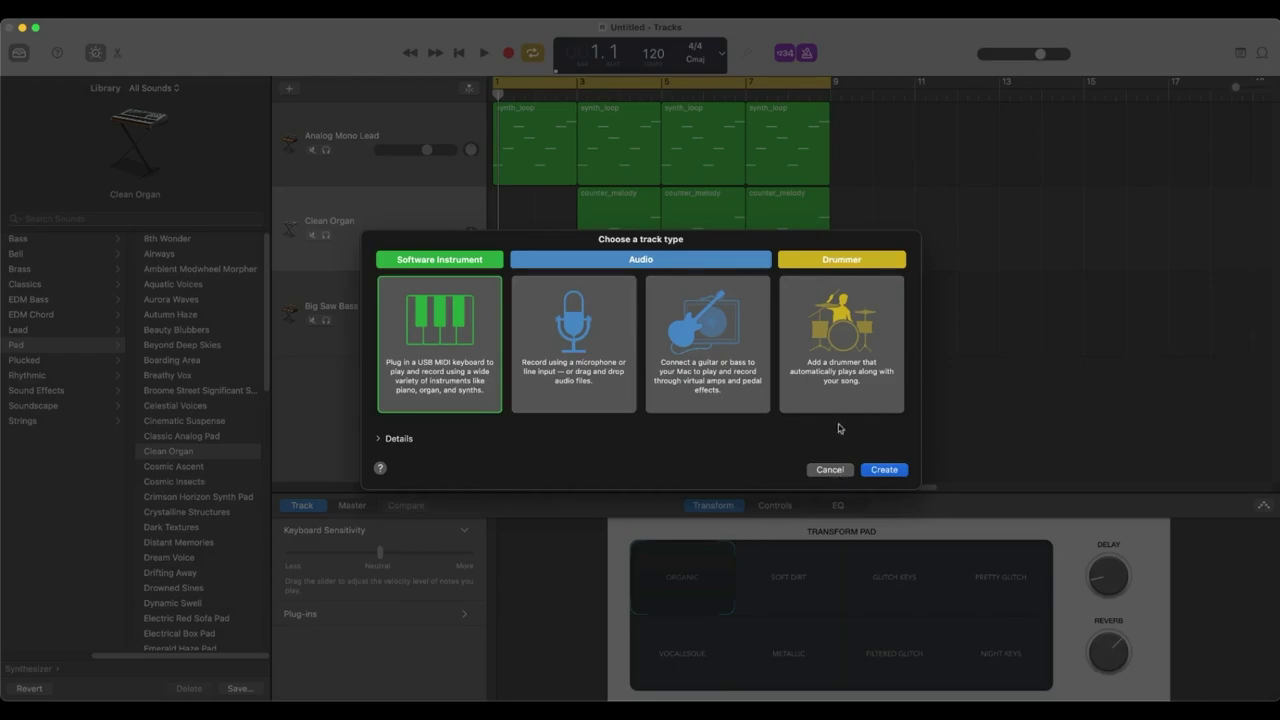
click(841, 344)
click(880, 469)
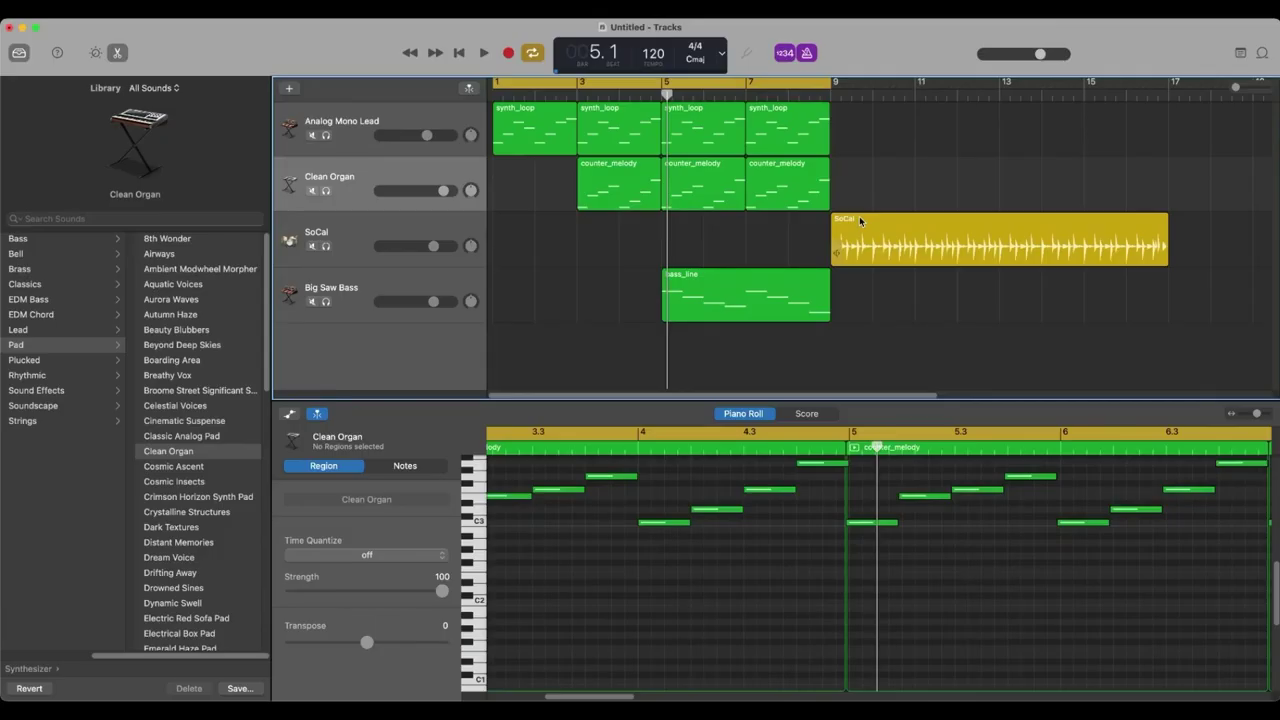
Step: Repeat the bass_line, synth_loop and counter_melody regions through bar 17, then play with the cycle stretched to bar 17
click(746, 294)
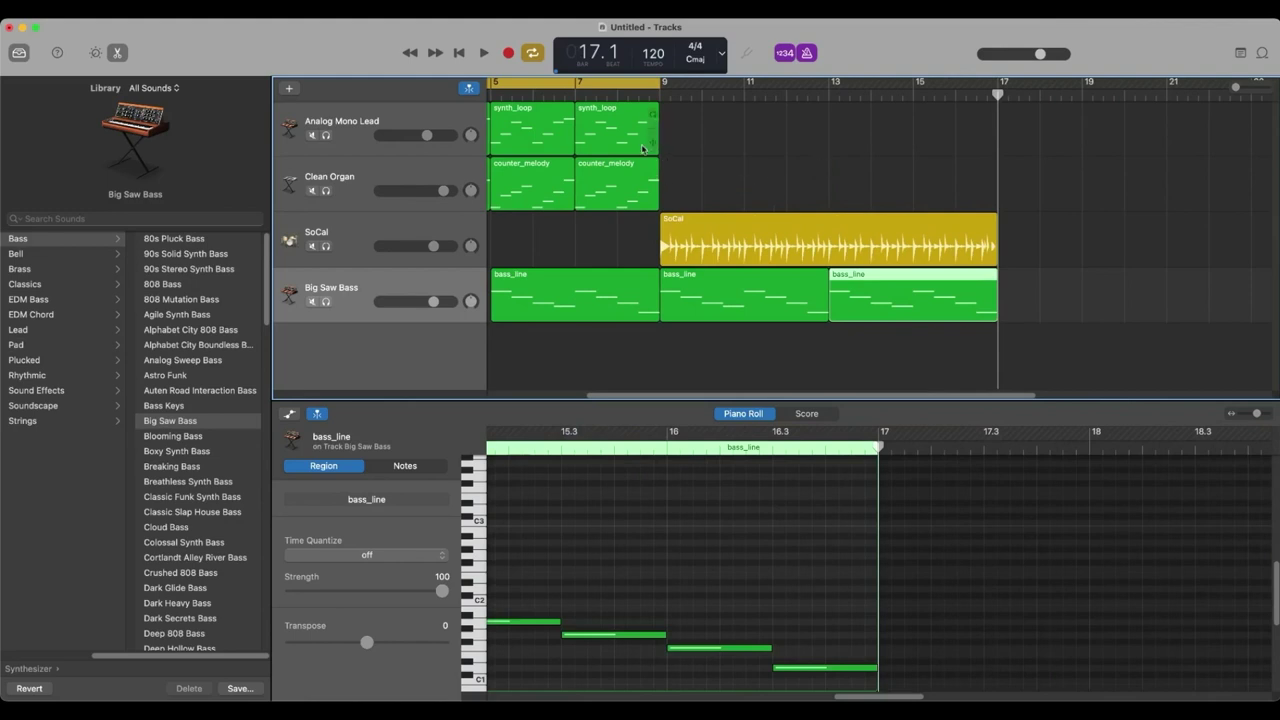
click(643, 148)
shift+click(620, 189)
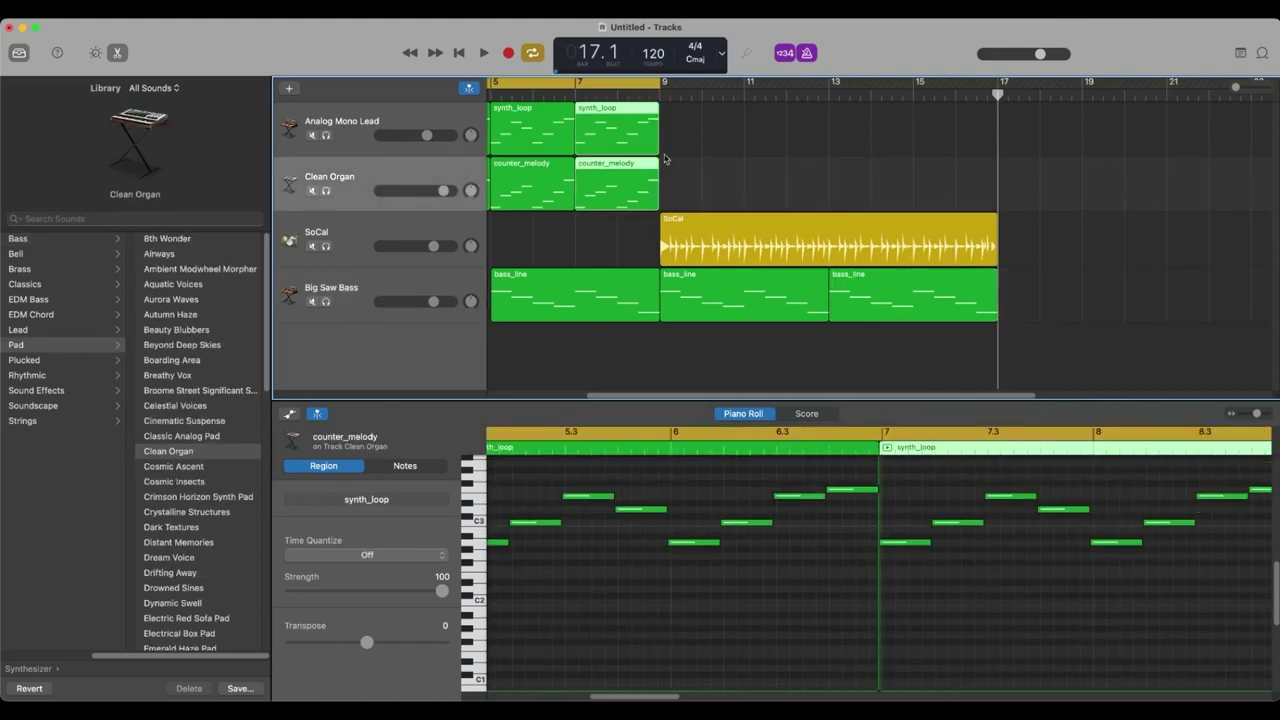
key(super+r)
key(super+r)
key(super+r)
key(super+r)
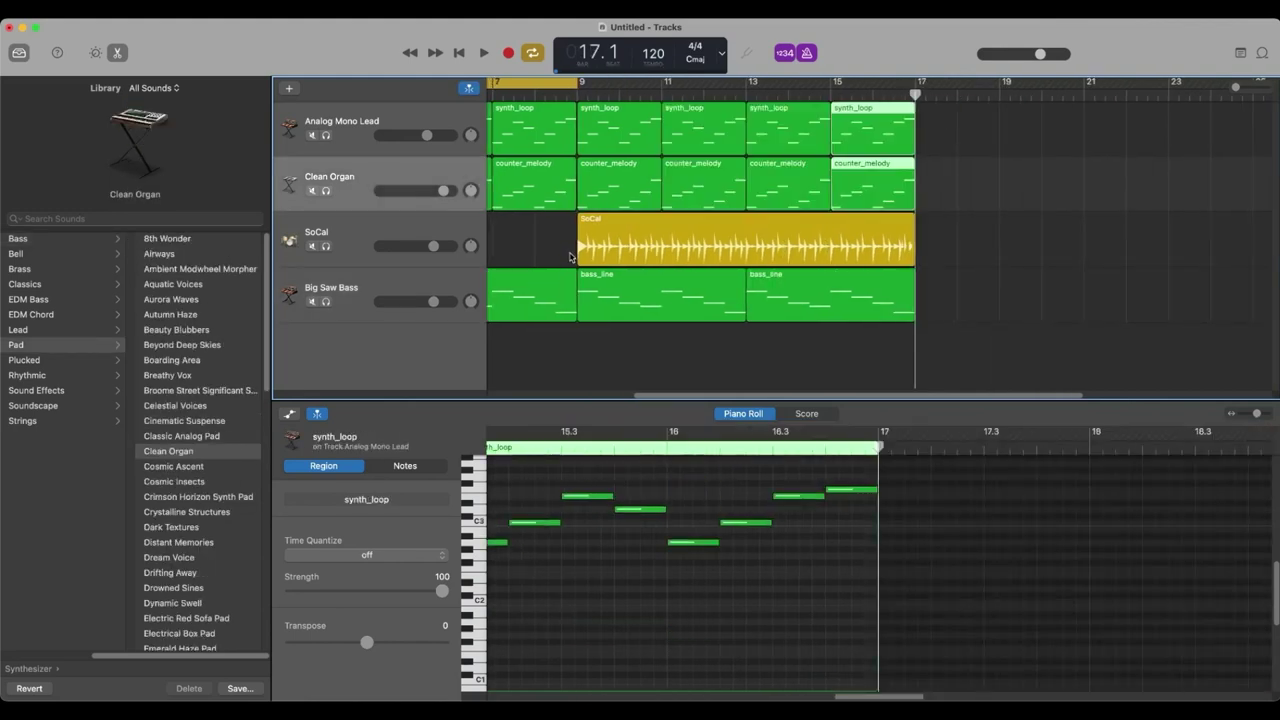
click(460, 54)
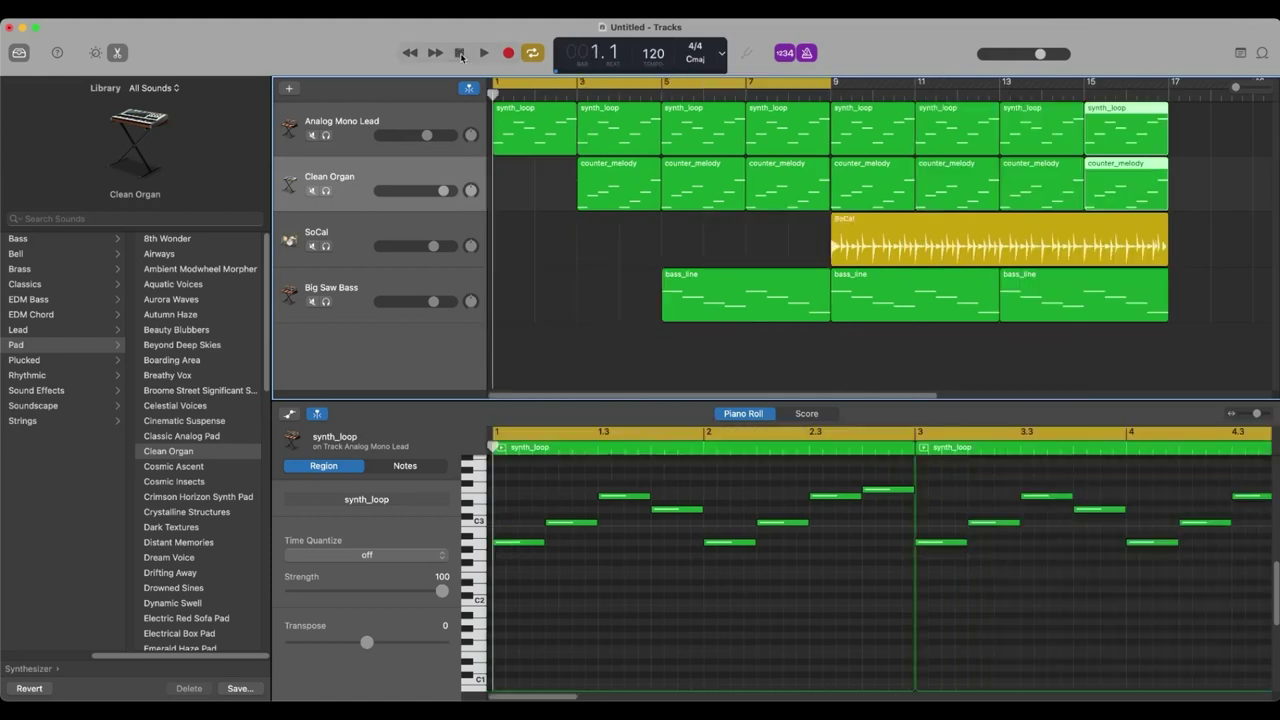
key(space)
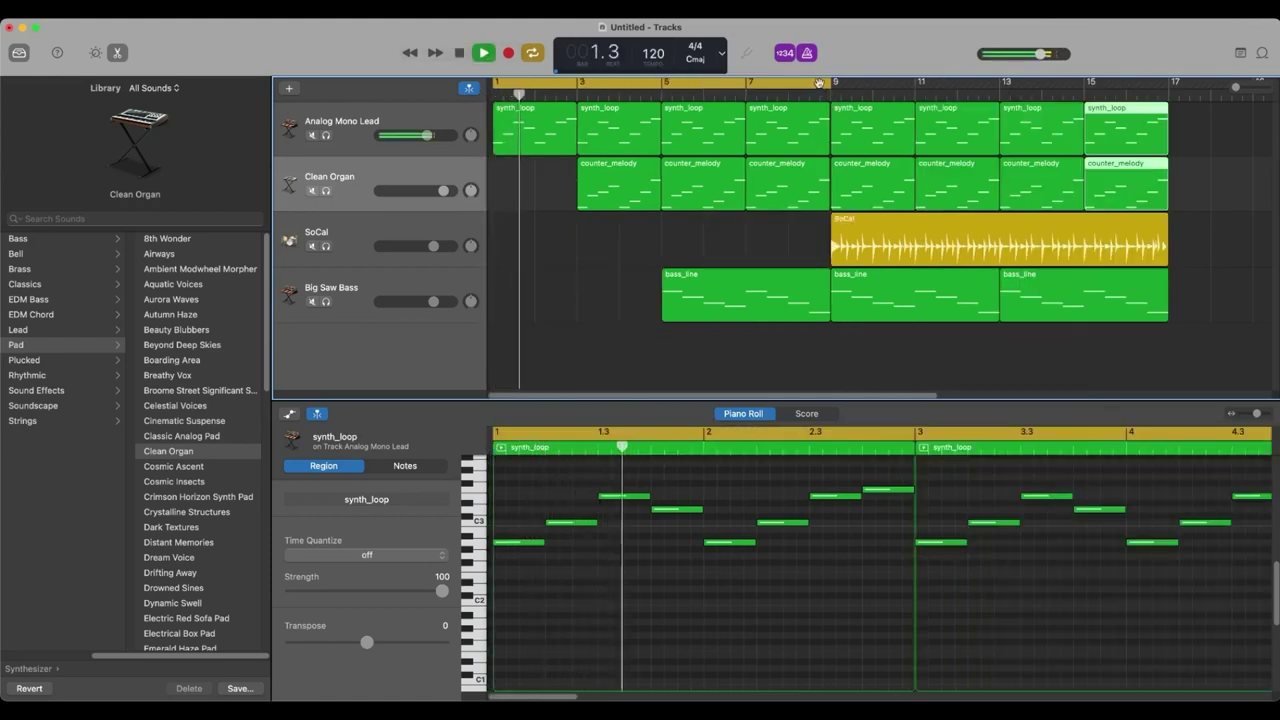
drag(830, 87, 1168, 94)
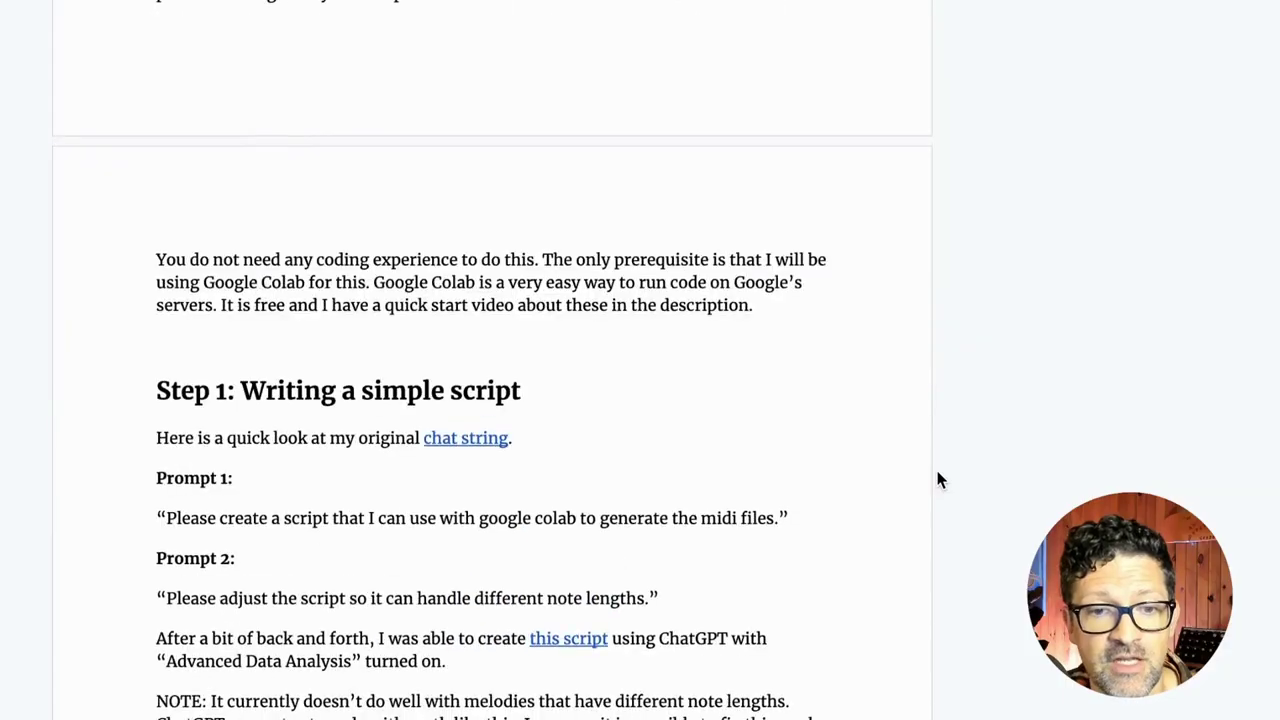
Step: Scroll the guide past Step 2 to the Melodic and Rhythmic Terms Useful for Prompt Ideas section
scroll(938, 480, down, 3)
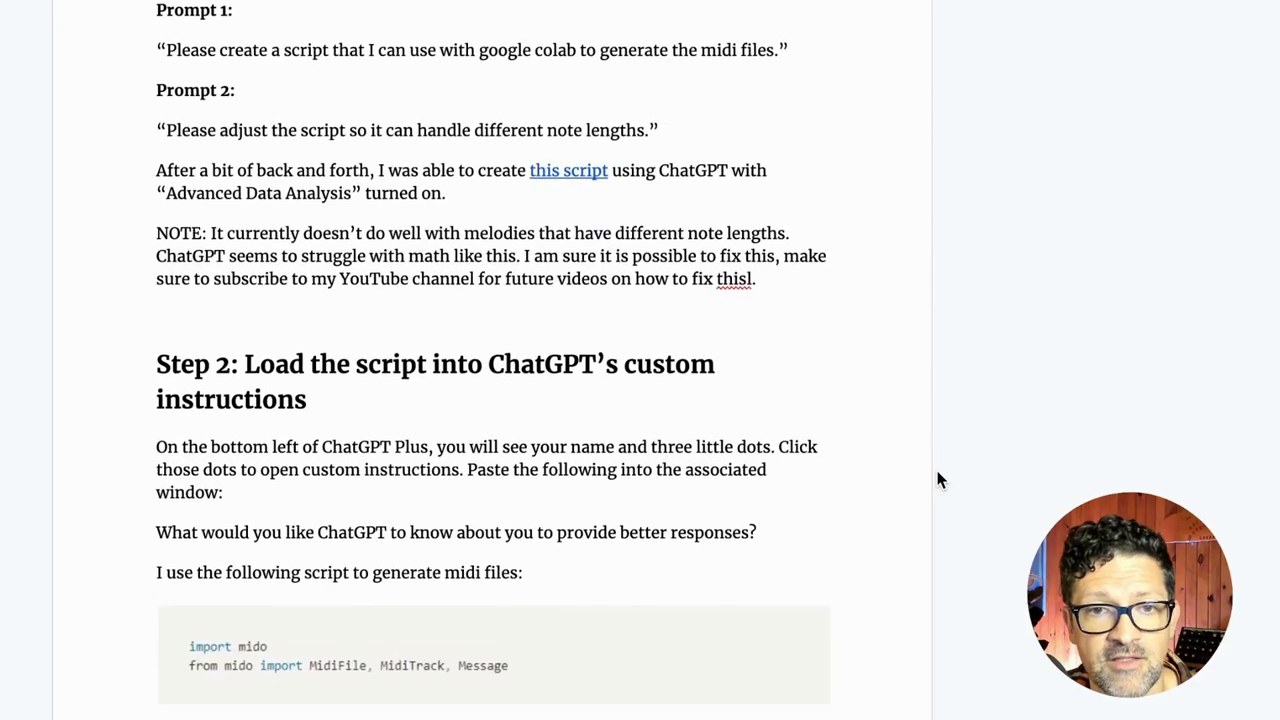
scroll(938, 480, down, 20)
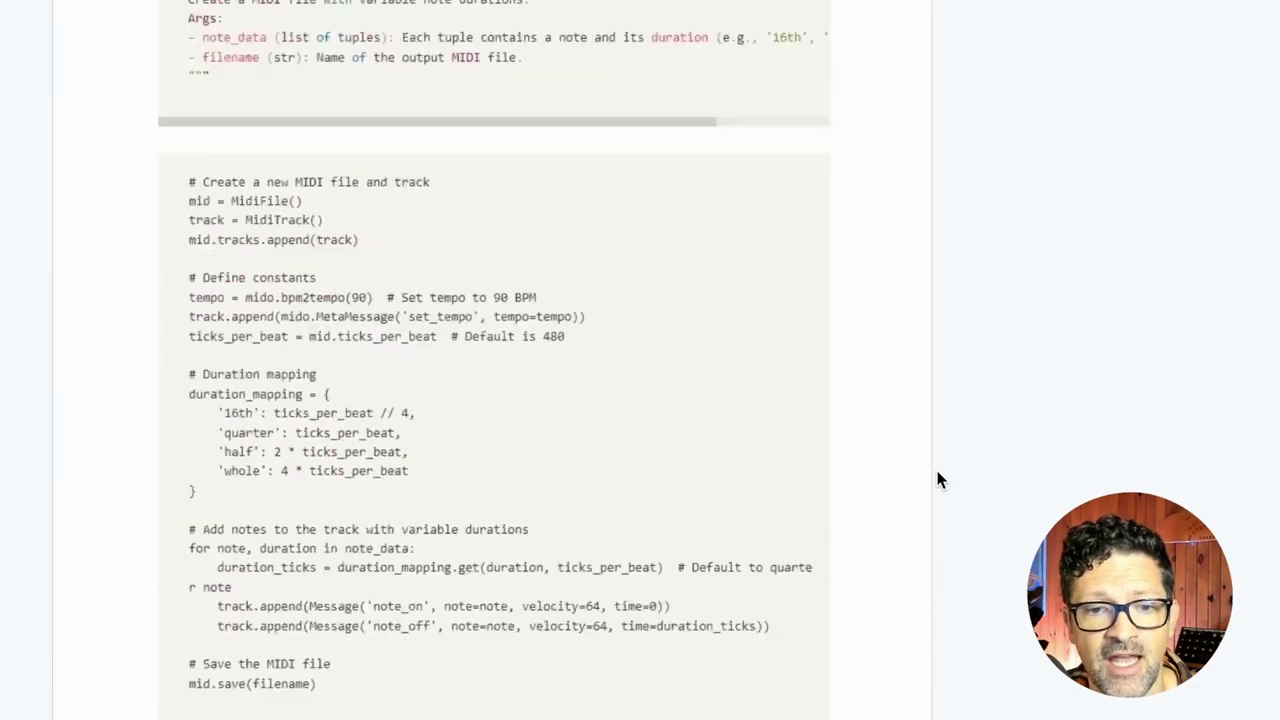
scroll(938, 480, down, 15)
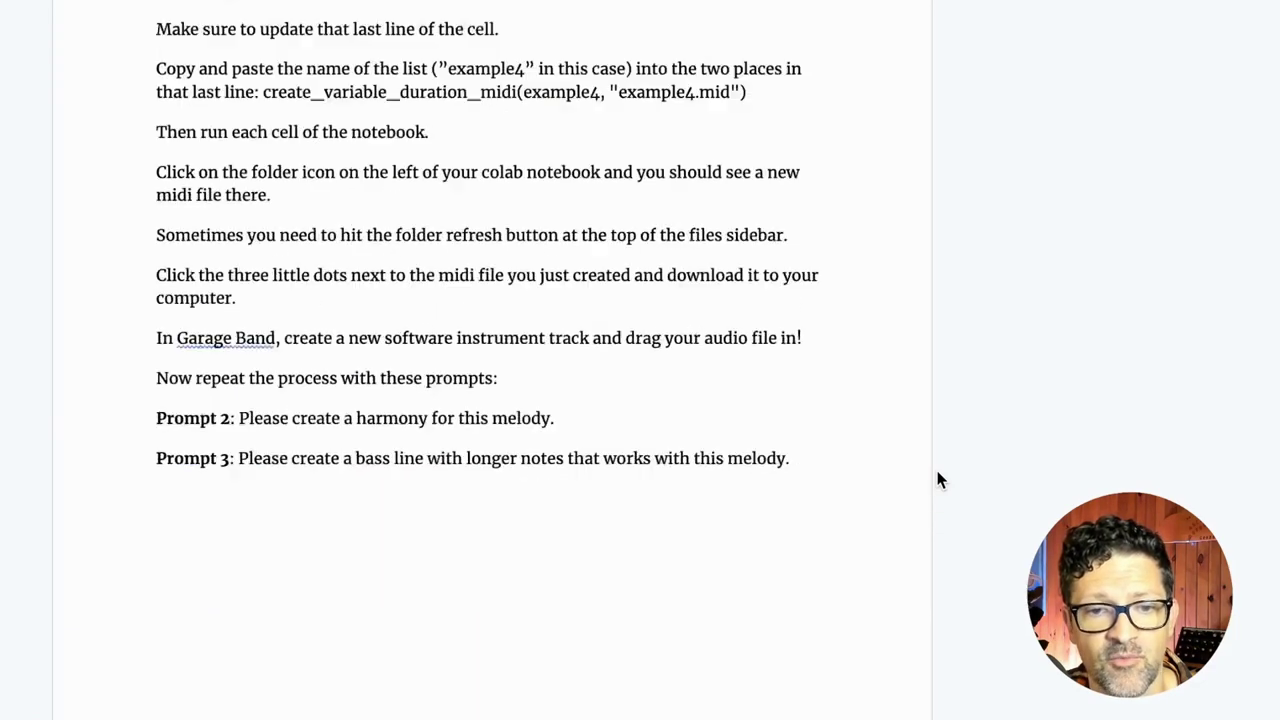
scroll(938, 480, down, 5)
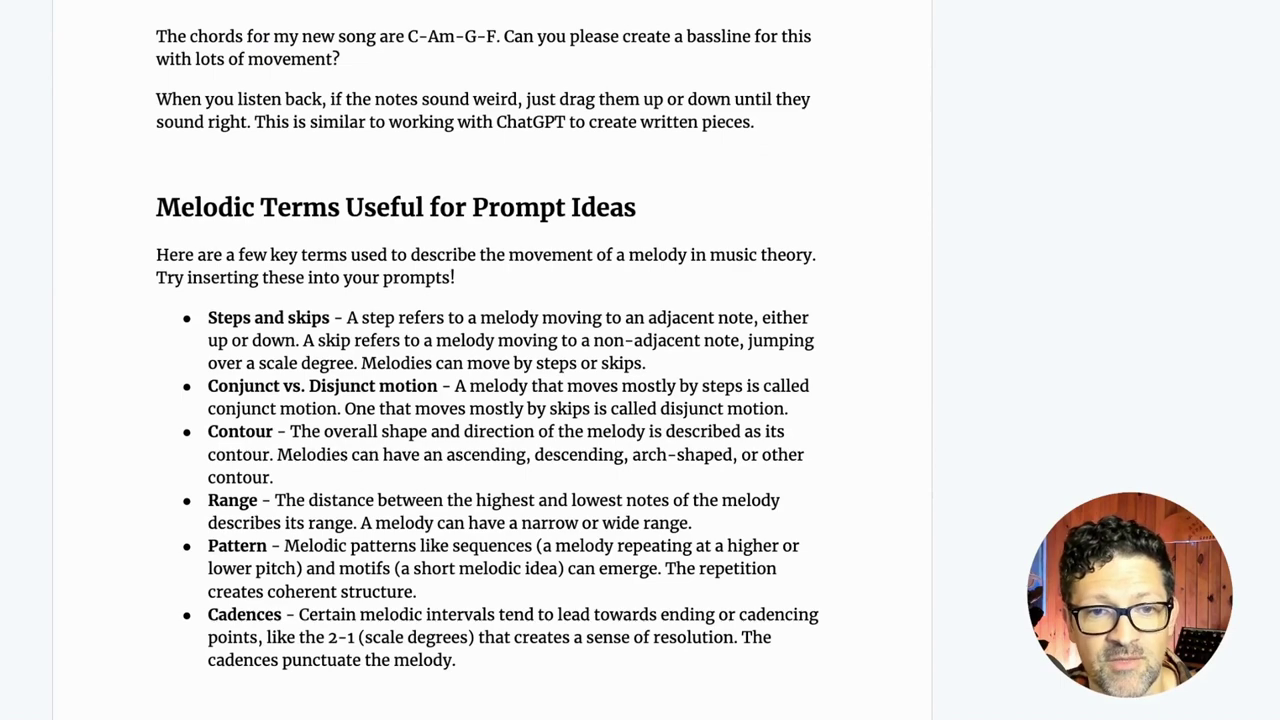
scroll(492, 360, down, 8)
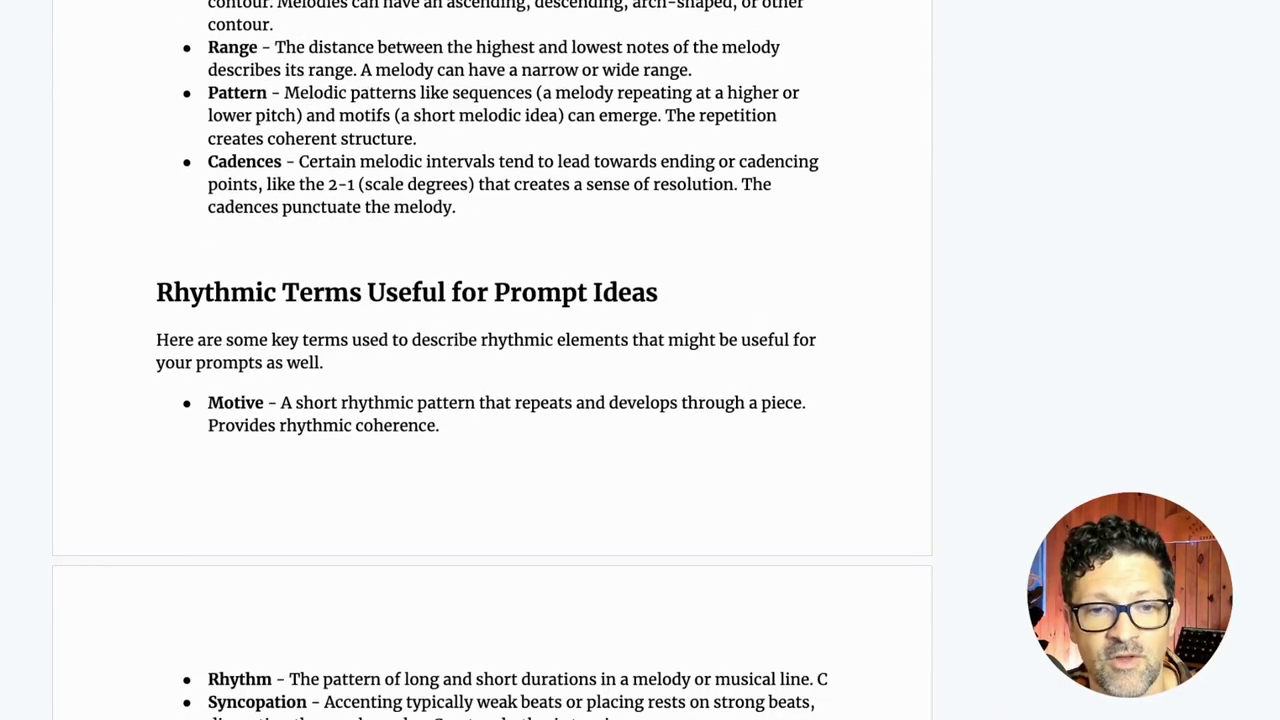